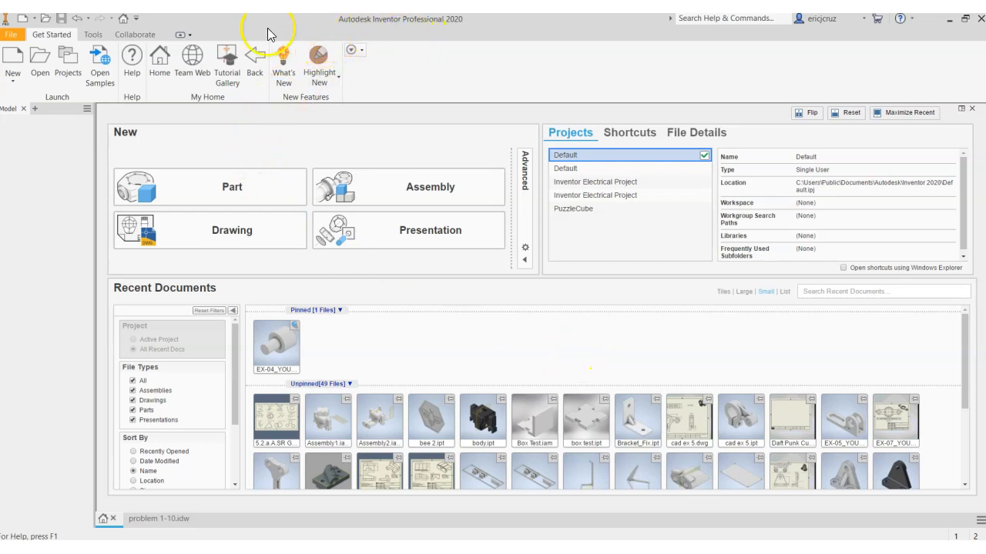
# Create a new part document
pyautogui.click(35, 19)
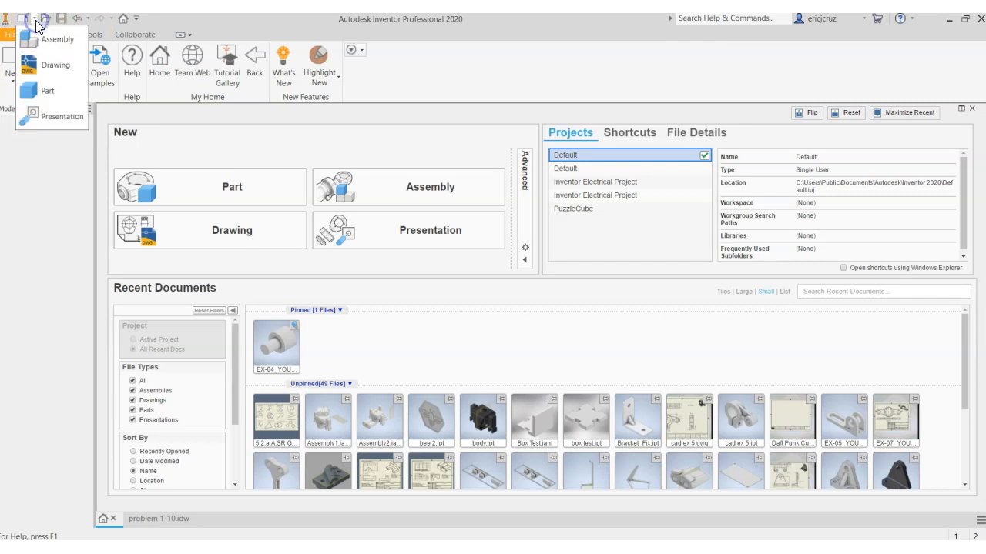
pyautogui.click(48, 92)
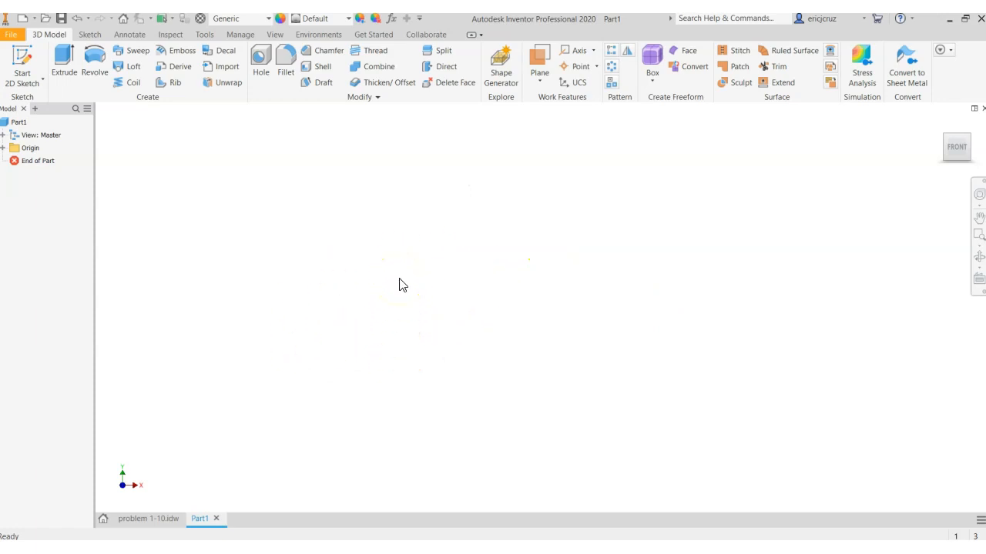
pyautogui.hotkey('ctrl', 'p')
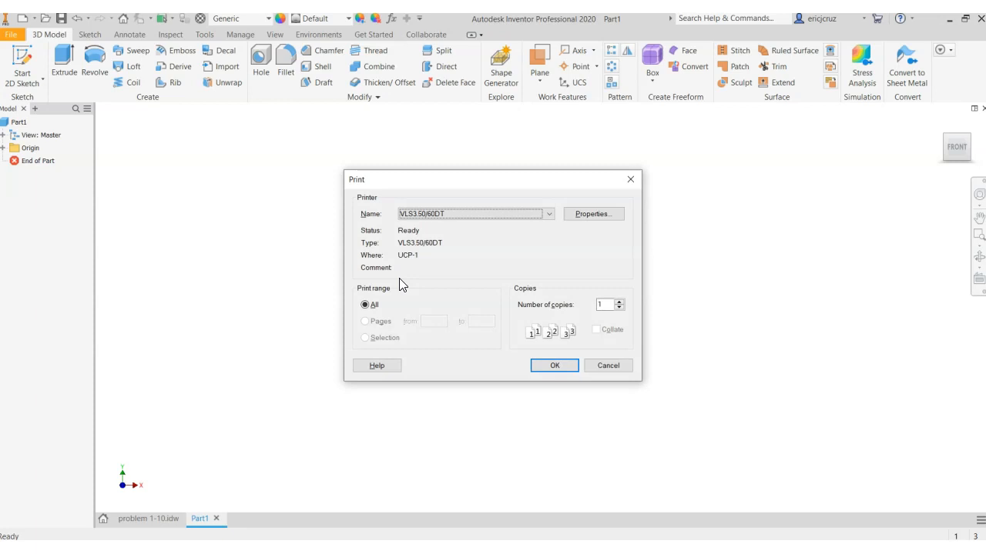
pyautogui.click(605, 365)
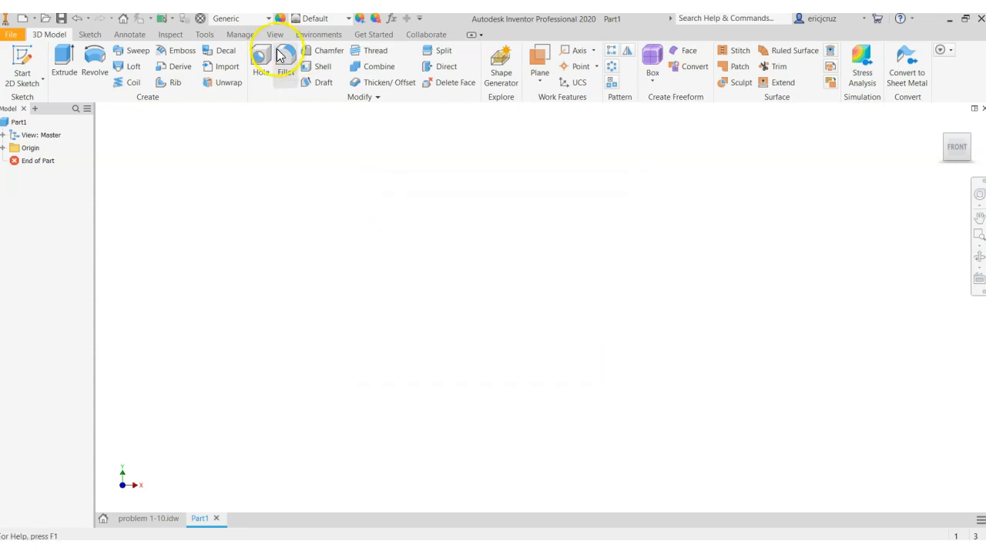
# Examine the color settings in the application options, including the Presentation scheme and the section capping plane texture choices
pyautogui.click(208, 35)
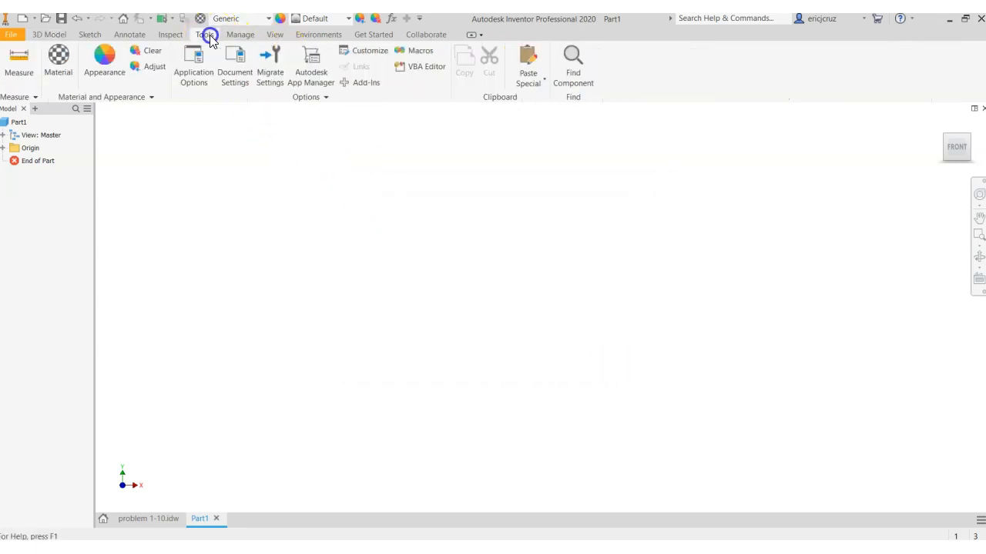
pyautogui.click(198, 75)
pyautogui.moveTo(214, 34); pyautogui.dragTo(443, 33)
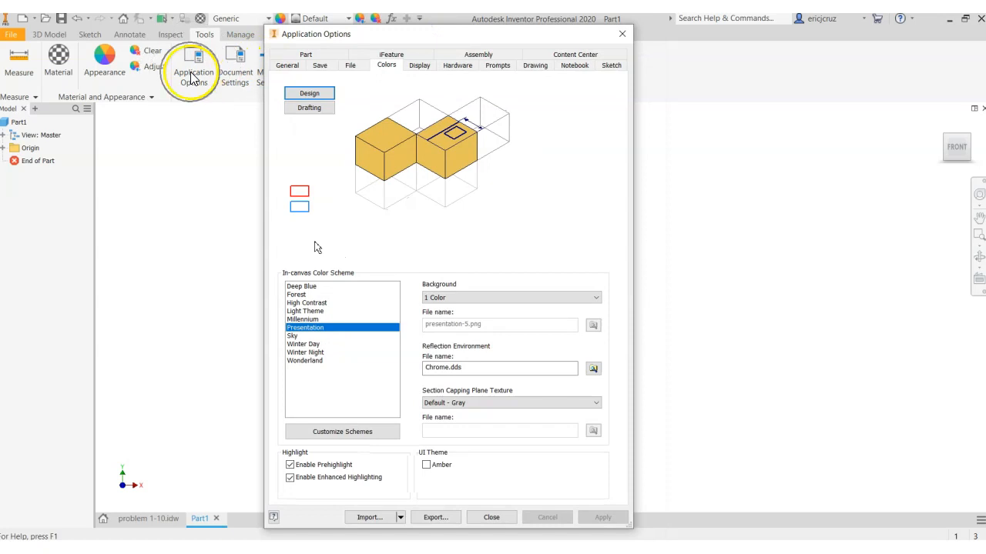
pyautogui.click(380, 68)
pyautogui.click(379, 68)
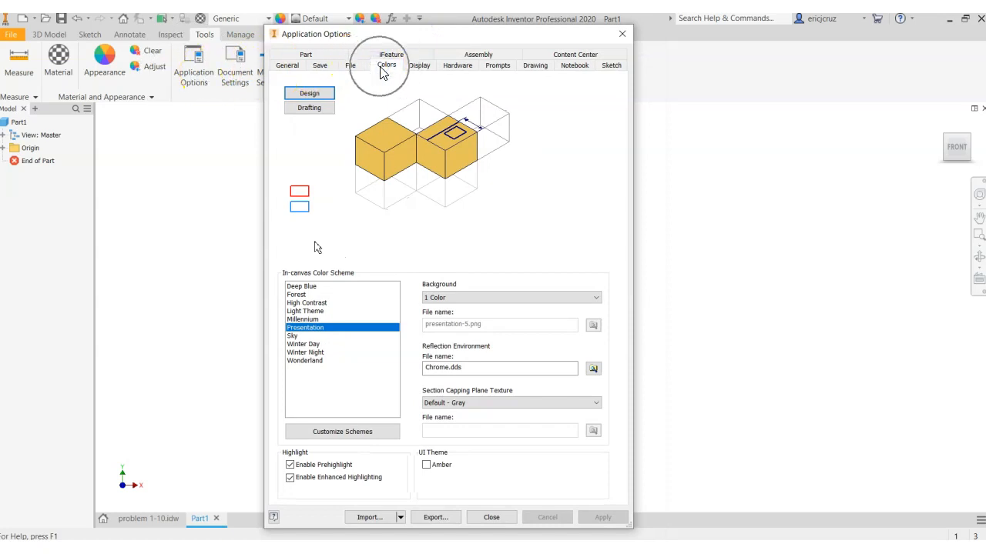
pyautogui.click(322, 330)
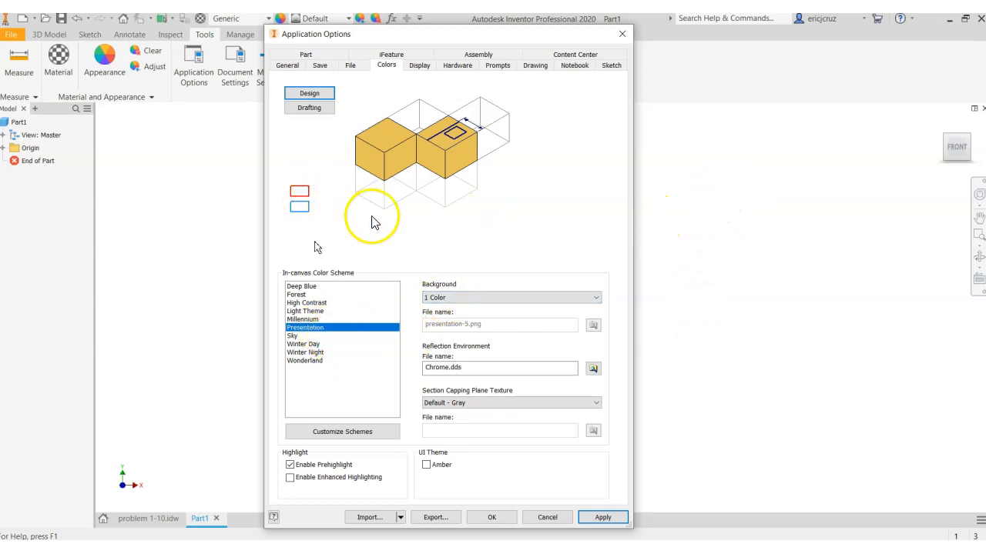
pyautogui.click(478, 408)
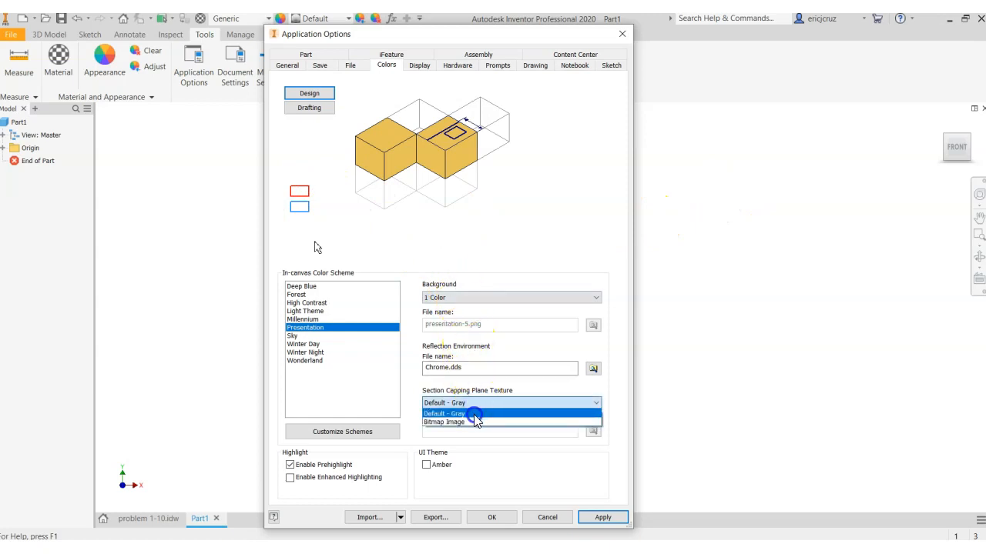
pyautogui.click(474, 416)
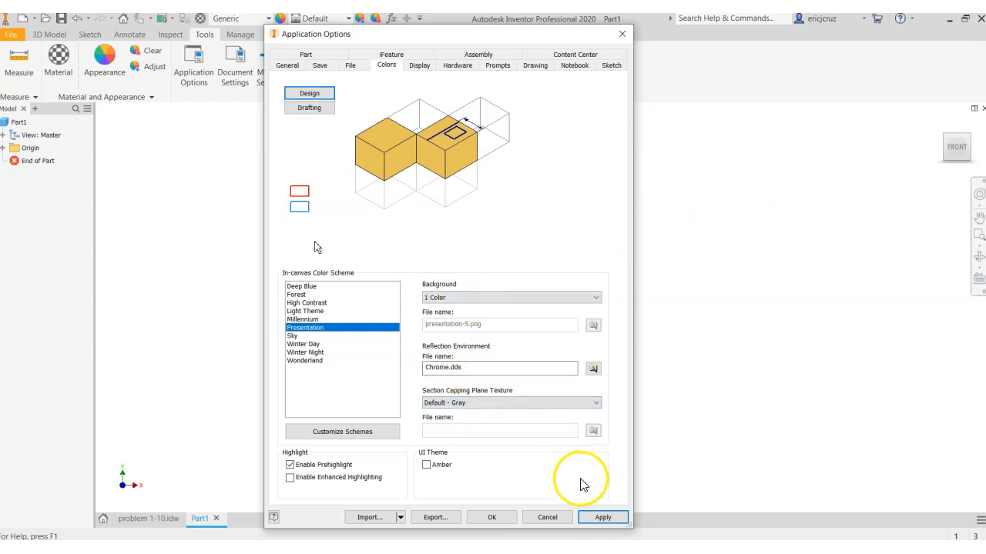
# Try Background Image as the canvas background for the Presentation scheme, and return the background to 1 Color
pyautogui.click(514, 296)
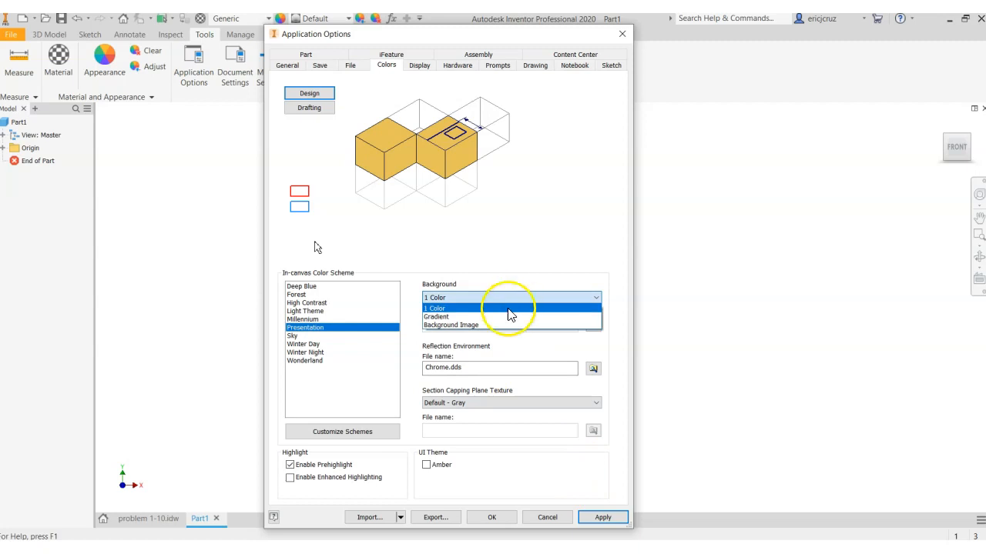
pyautogui.click(501, 325)
pyautogui.click(503, 297)
pyautogui.click(503, 299)
pyautogui.click(502, 298)
pyautogui.click(497, 308)
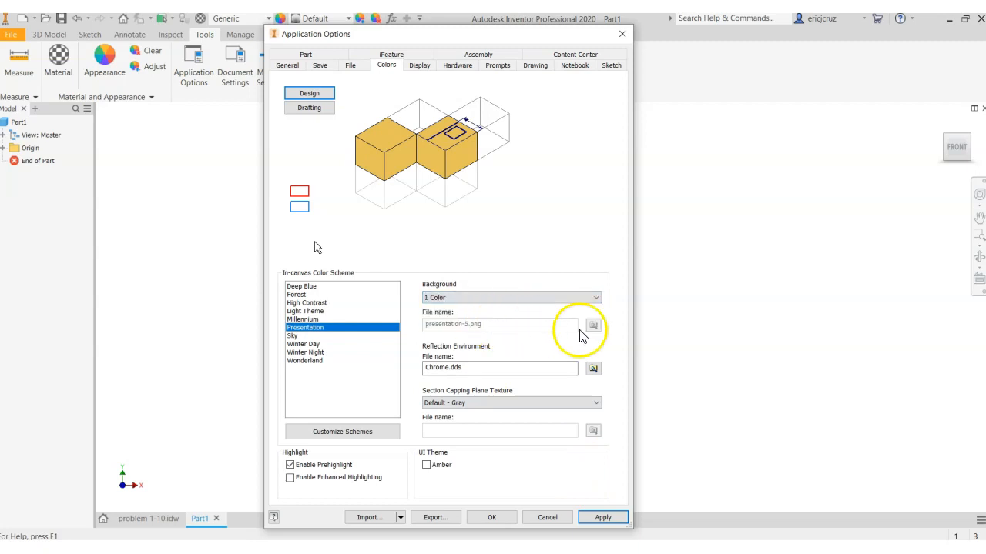
pyautogui.click(517, 297)
pyautogui.click(479, 324)
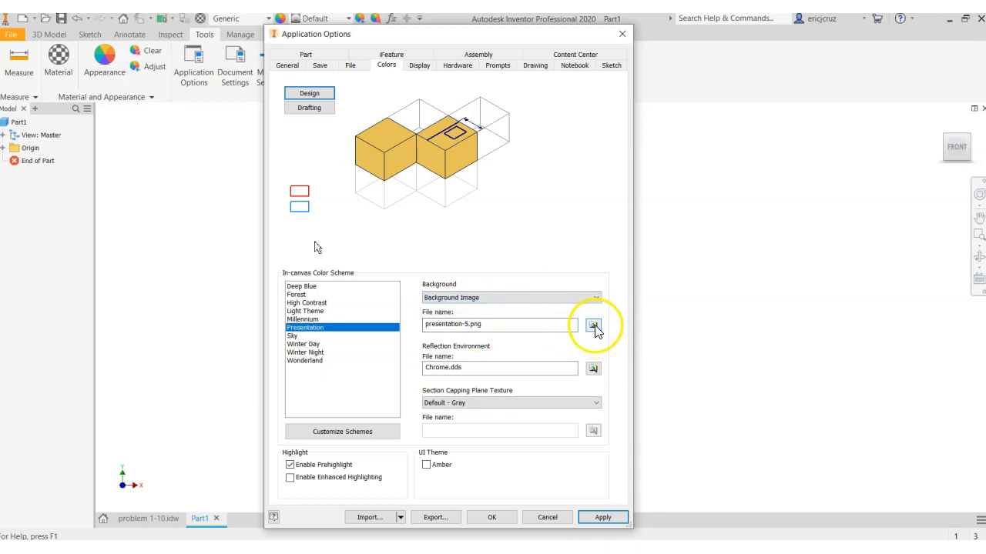
pyautogui.click(537, 299)
pyautogui.click(517, 308)
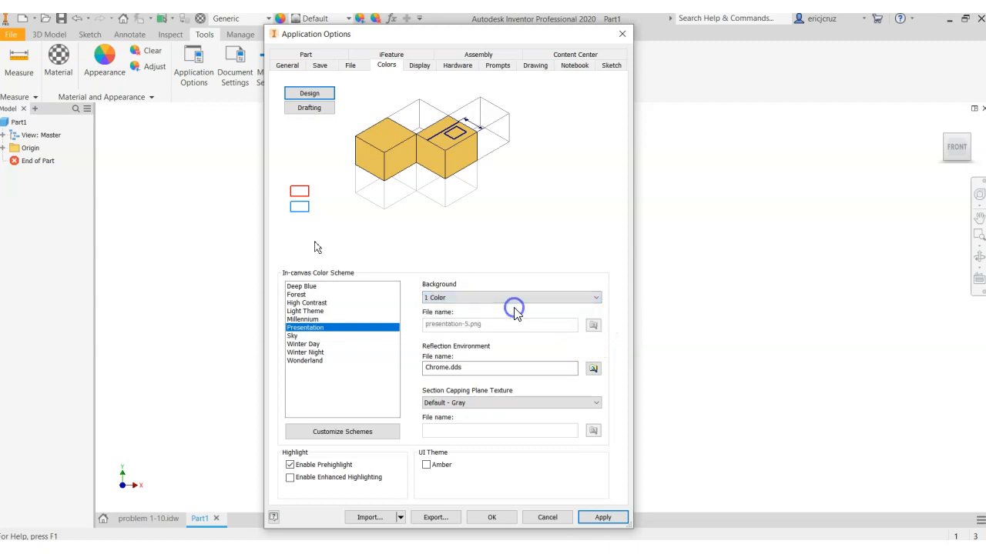
# Preview the Deep Blue, Forest, High Contrast, Light Theme and Millennium canvas color schemes, reselect Presentation and discard the option changes
pyautogui.click(345, 287)
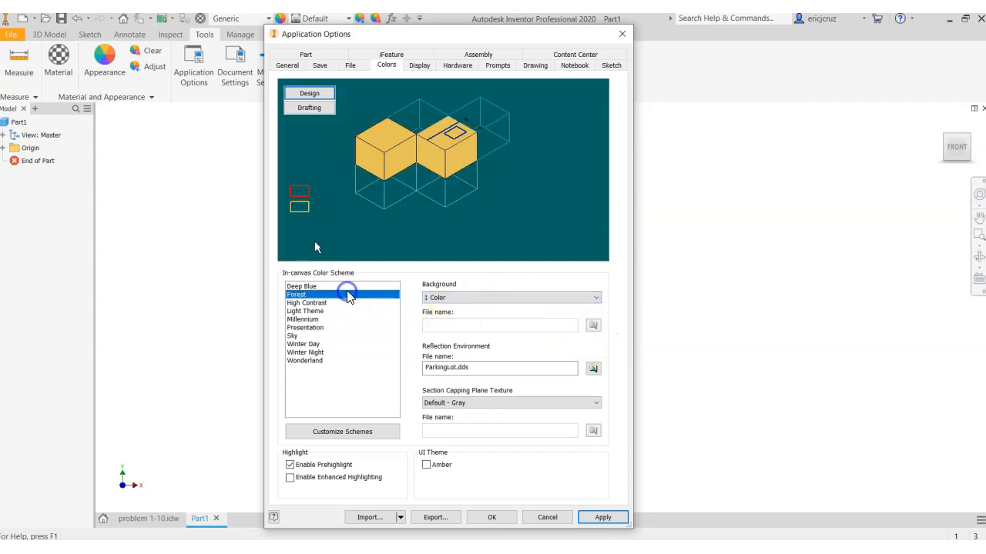
pyautogui.click(346, 304)
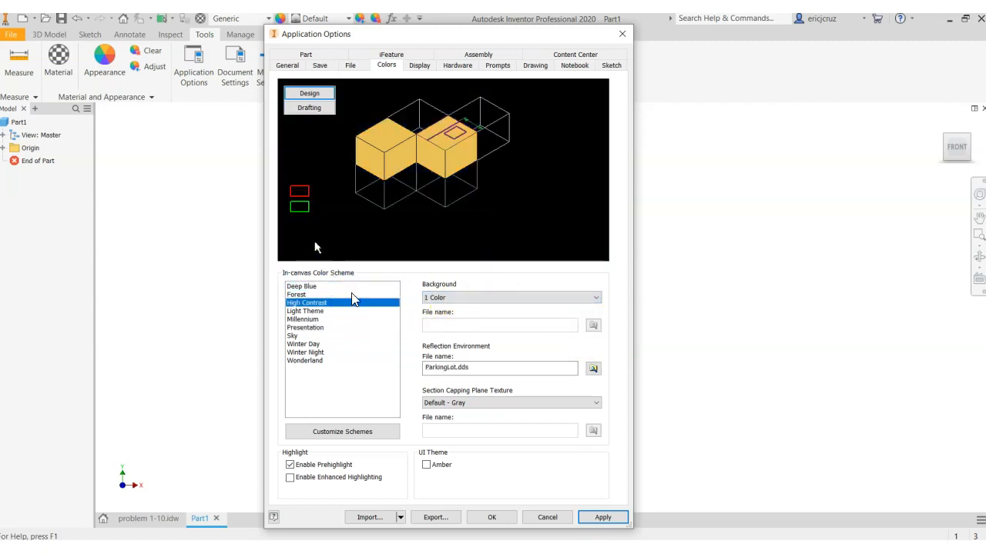
pyautogui.click(351, 295)
pyautogui.click(346, 311)
pyautogui.click(343, 327)
pyautogui.click(339, 319)
pyautogui.click(327, 331)
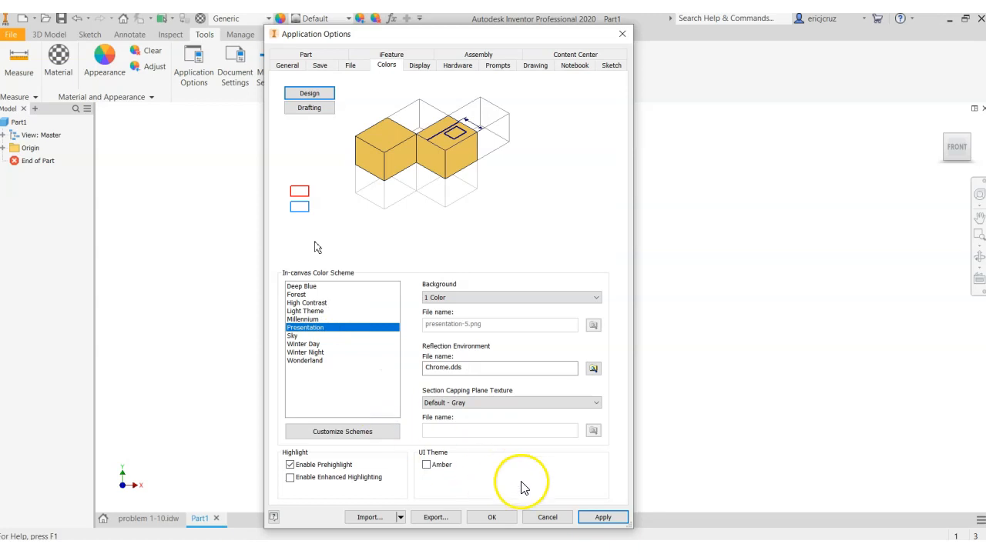
pyautogui.click(537, 518)
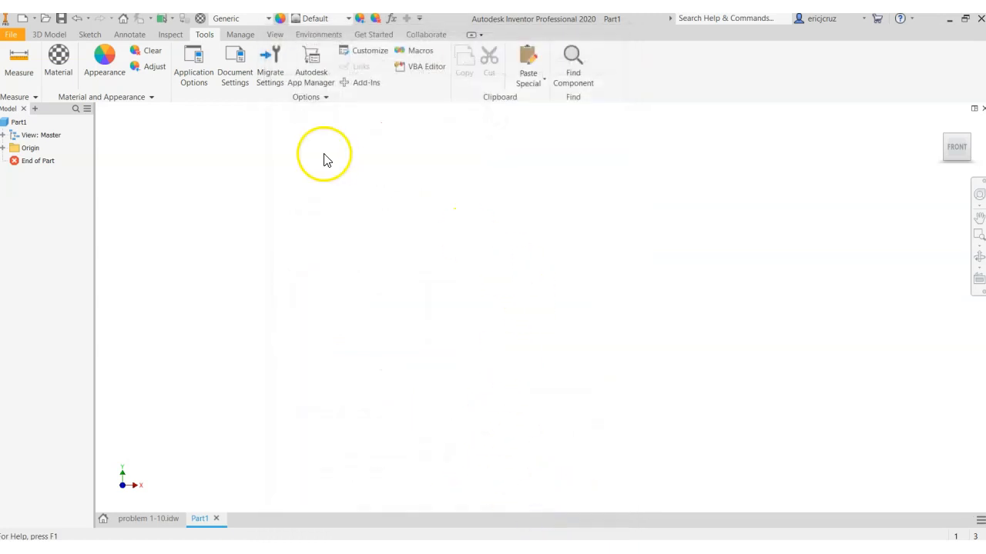
pyautogui.click(198, 62)
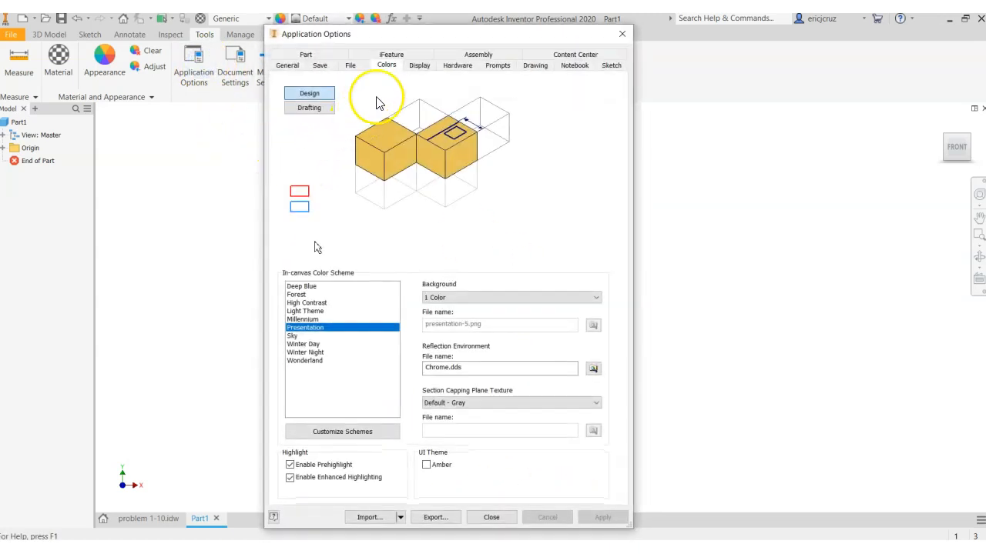
pyautogui.click(481, 519)
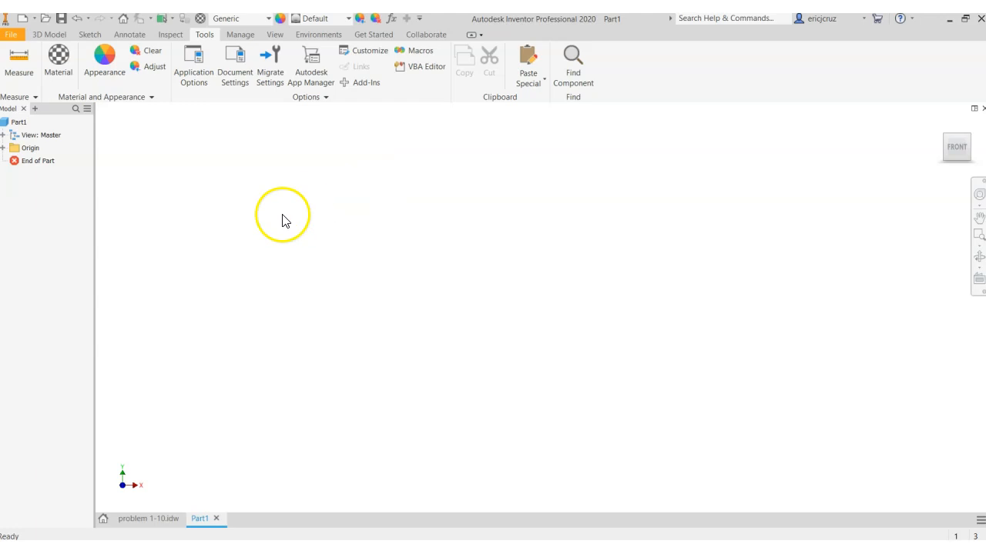
# Review the part's document settings, checking its standard settings and the available length units
pyautogui.click(229, 80)
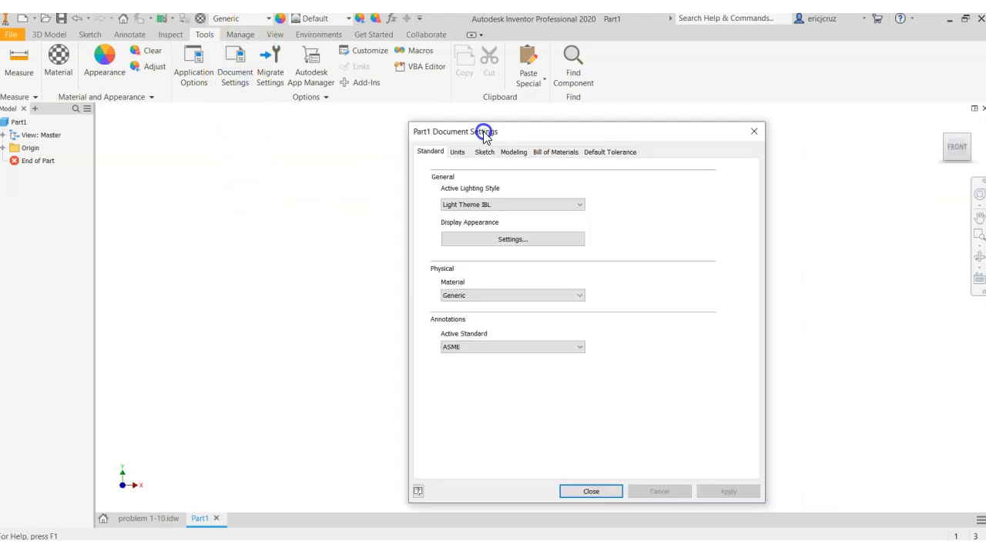
pyautogui.moveTo(485, 132); pyautogui.dragTo(380, 93)
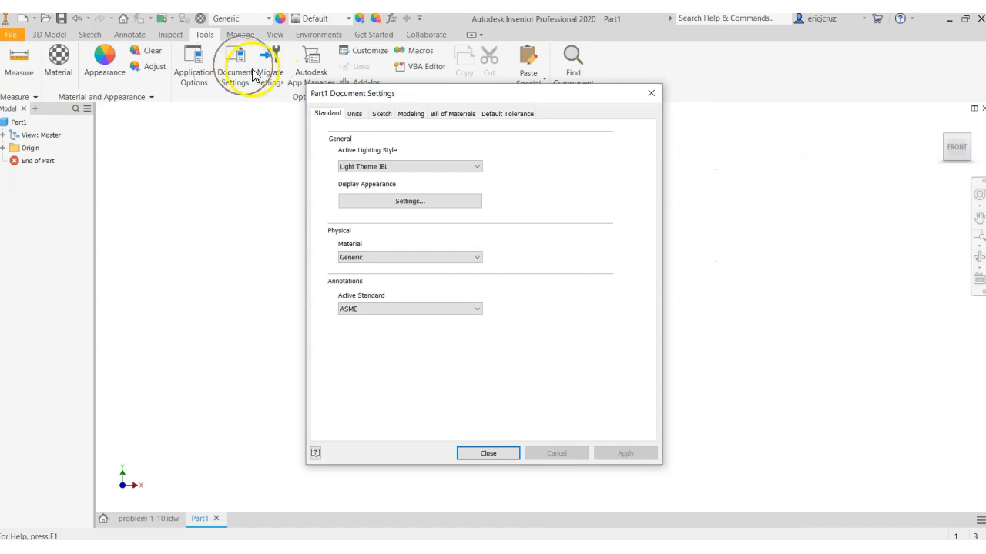
pyautogui.click(354, 115)
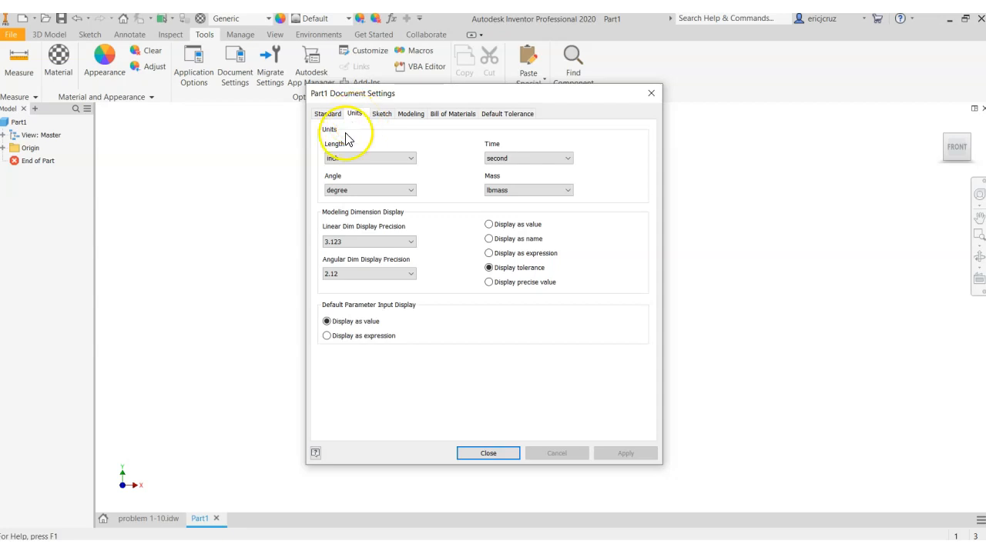
pyautogui.click(337, 159)
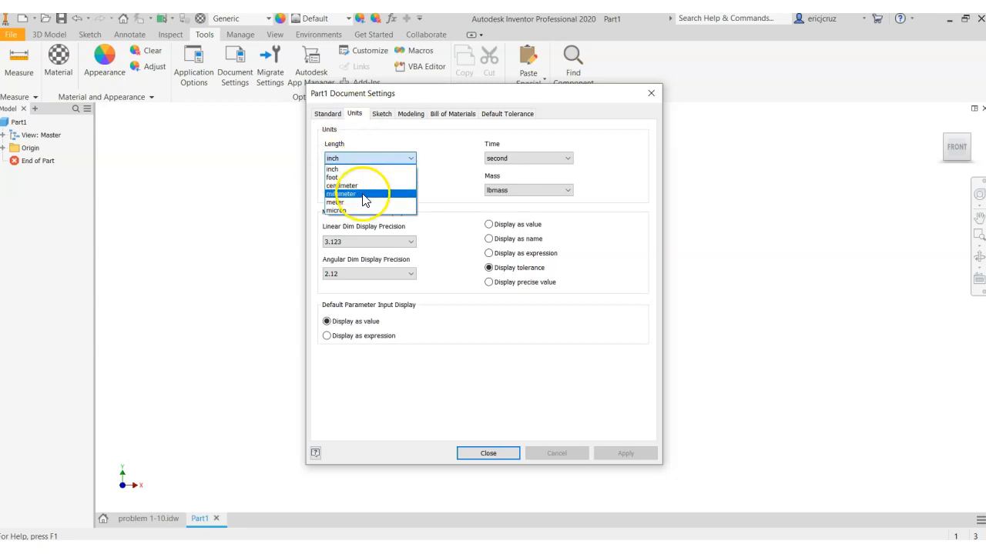
pyautogui.click(377, 158)
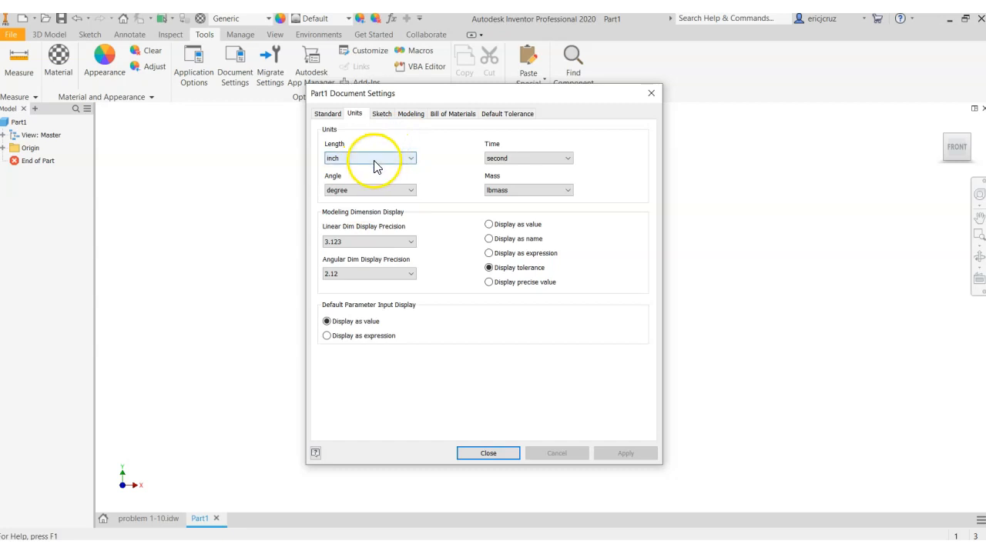
pyautogui.click(467, 455)
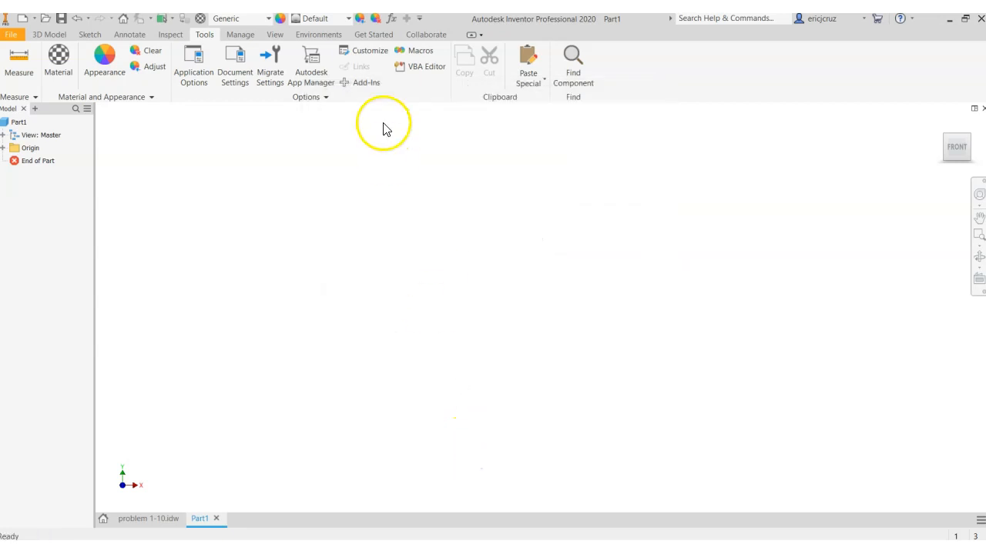
pyautogui.click(239, 77)
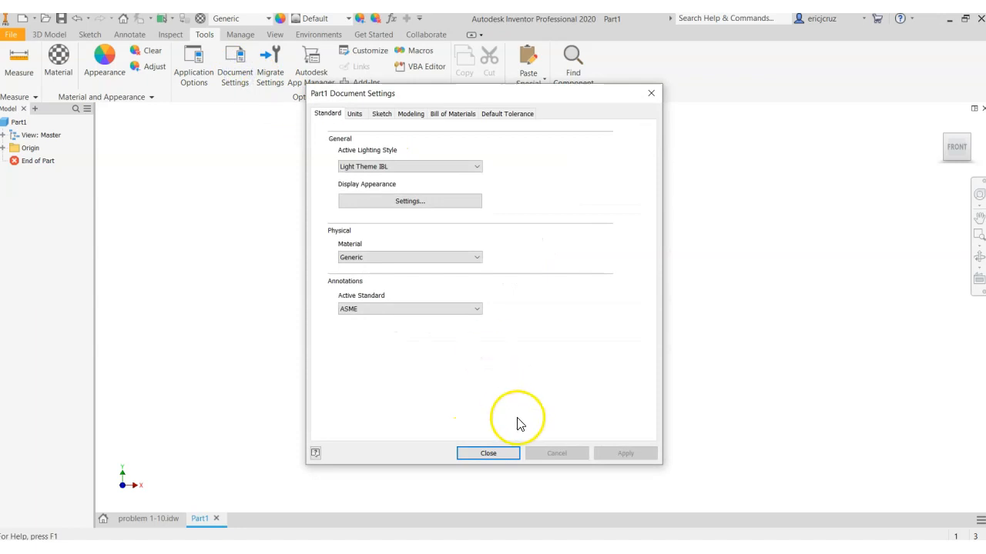
pyautogui.click(499, 455)
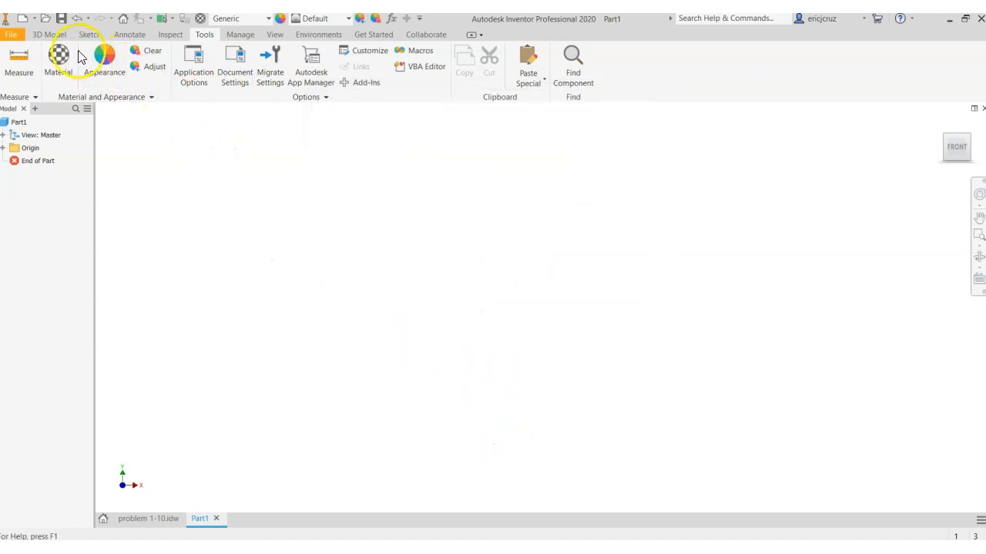
# Start a 2D sketch on the part's front (XY) origin plane
pyautogui.click(69, 35)
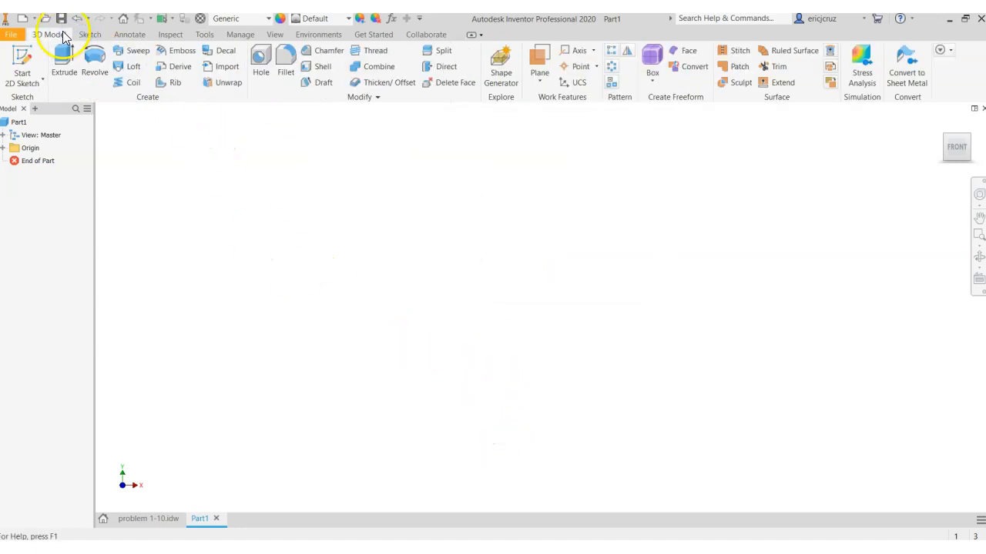
pyautogui.click(24, 62)
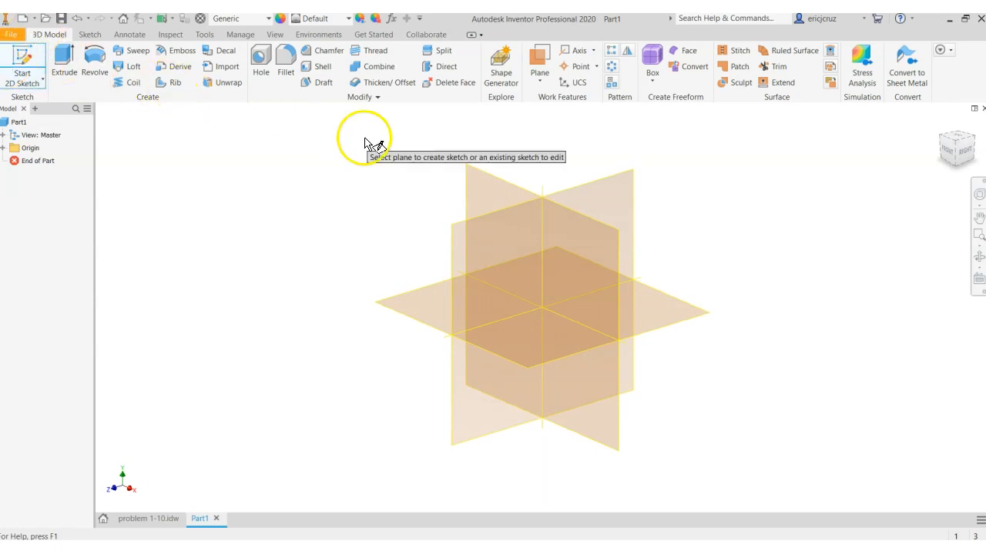
pyautogui.click(489, 186)
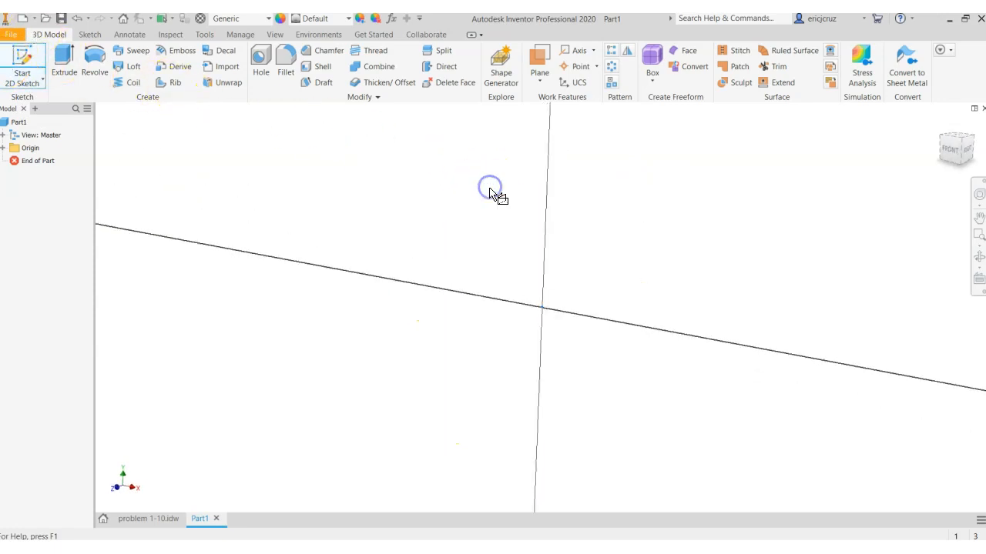
pyautogui.moveTo(606, 267); pyautogui.dragTo(473, 277, button='middle')
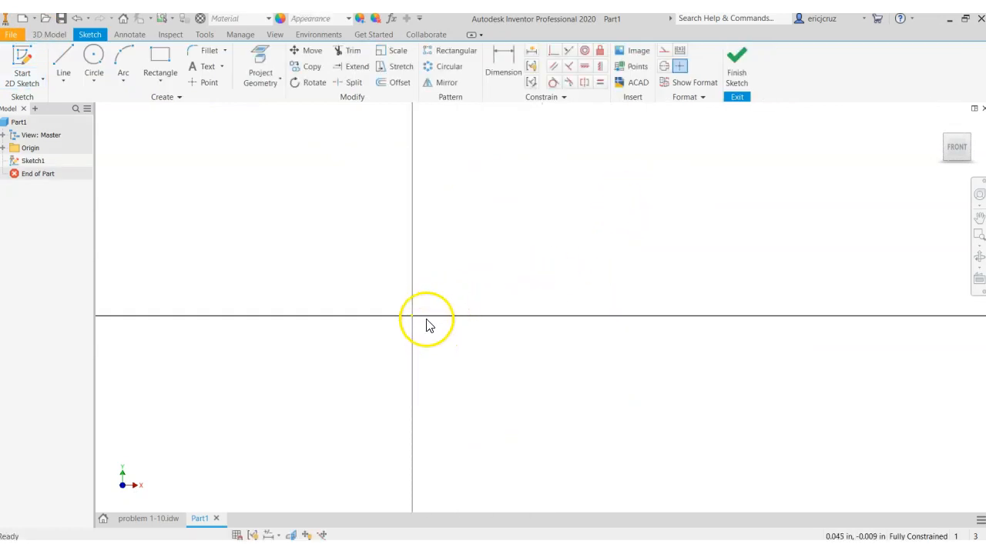
pyautogui.scroll(-5, 424, 317)
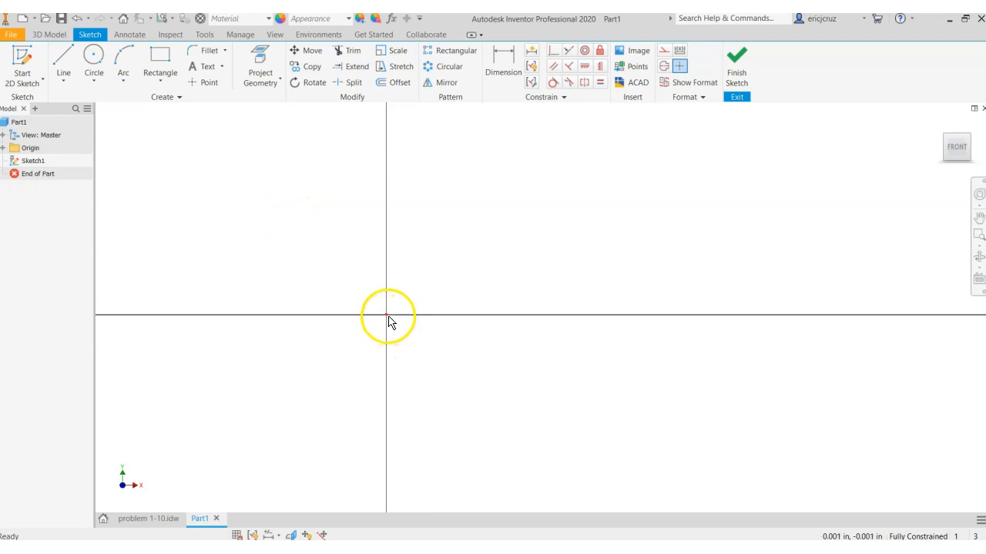
pyautogui.click(159, 70)
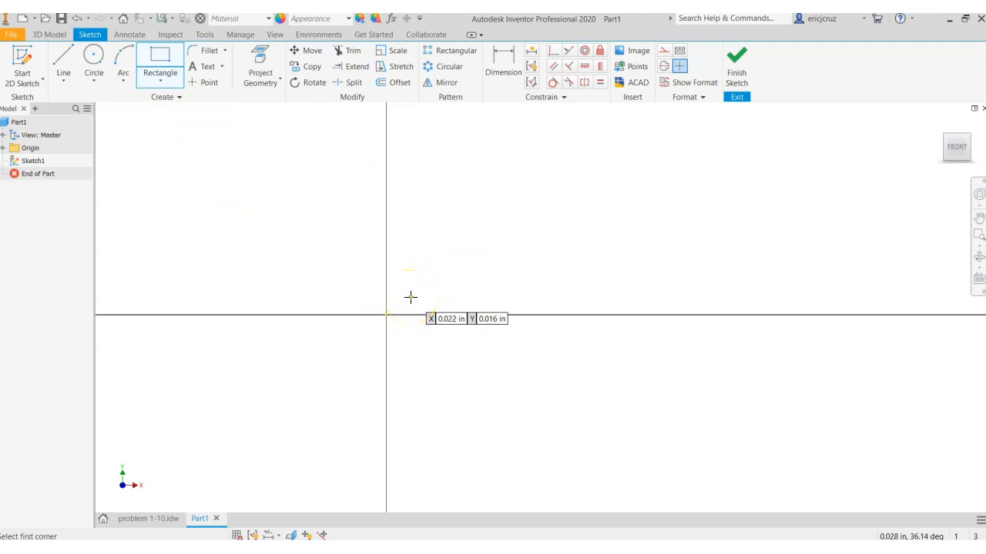
pyautogui.click(386, 313)
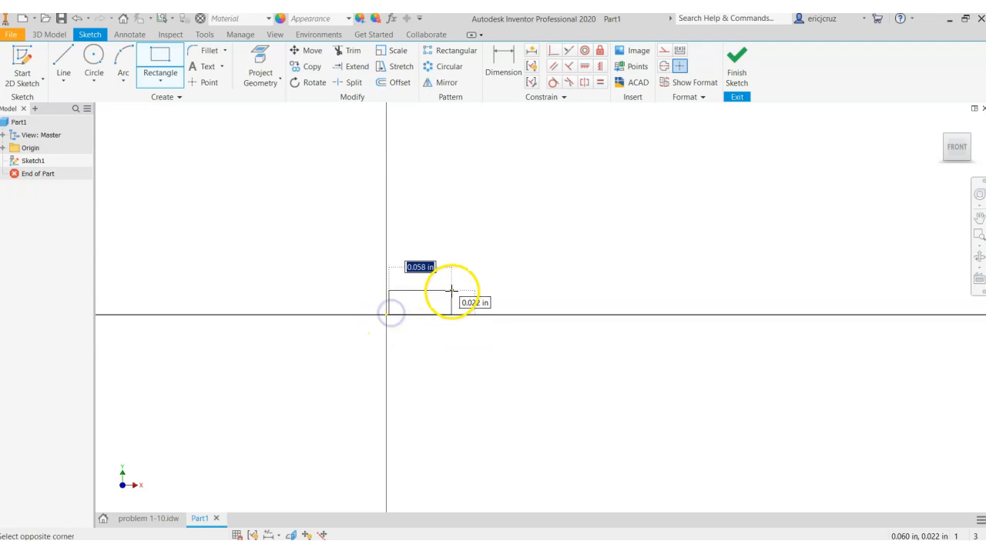
pyautogui.press('Escape')
# Sketch a rectangle 2 in wide and 1.25 in high starting near the origin, and finish the sketch
pyautogui.click(160, 62)
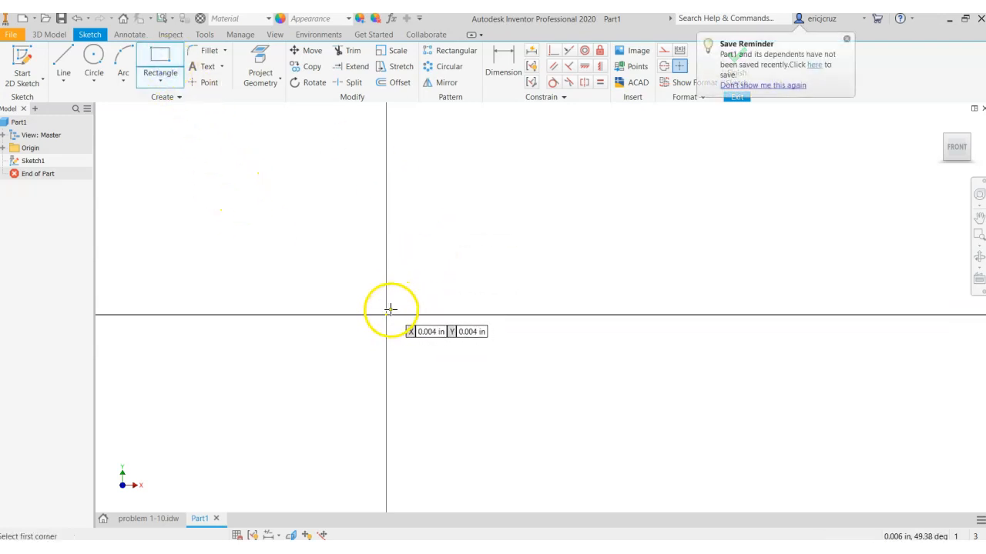
pyautogui.click(167, 61)
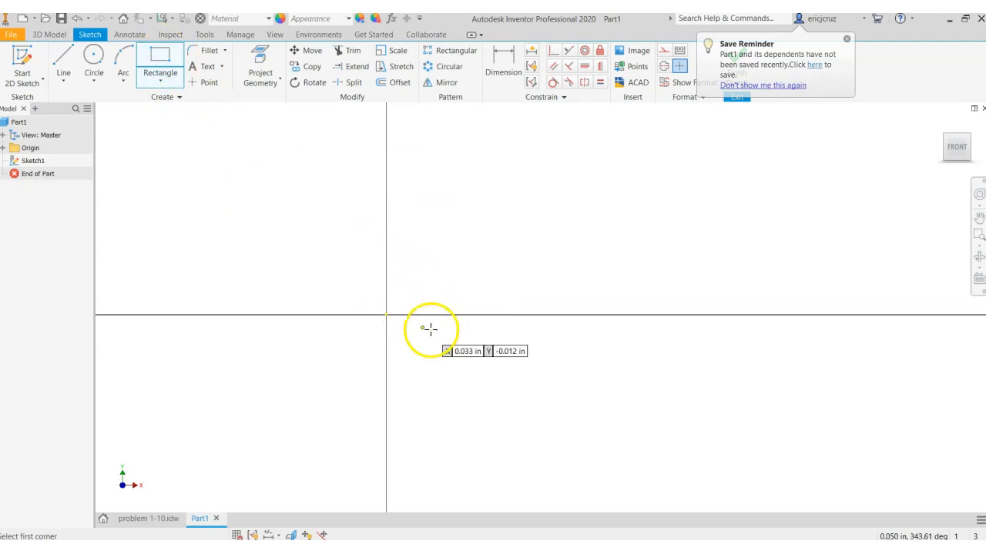
pyautogui.click(388, 311)
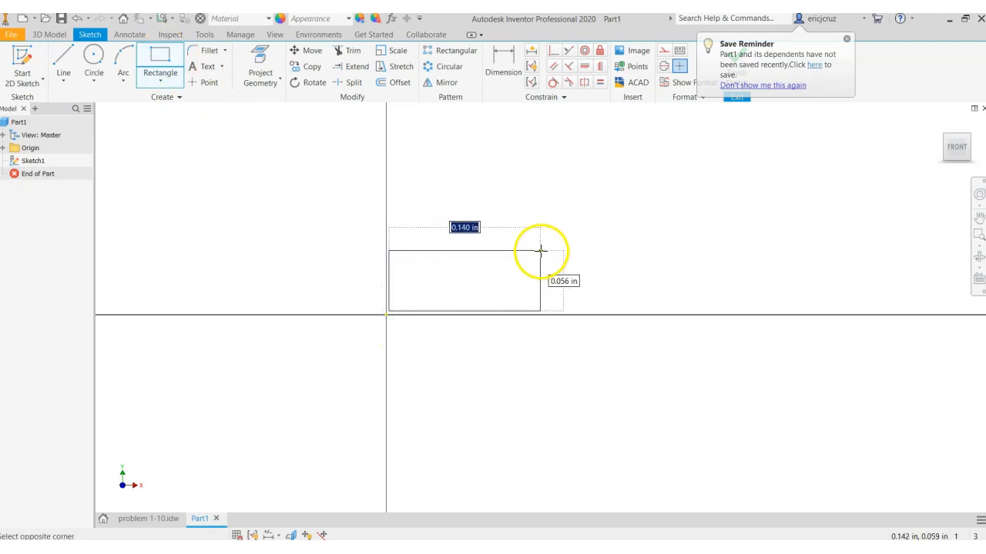
pyautogui.write('2')
pyautogui.press('Tab')
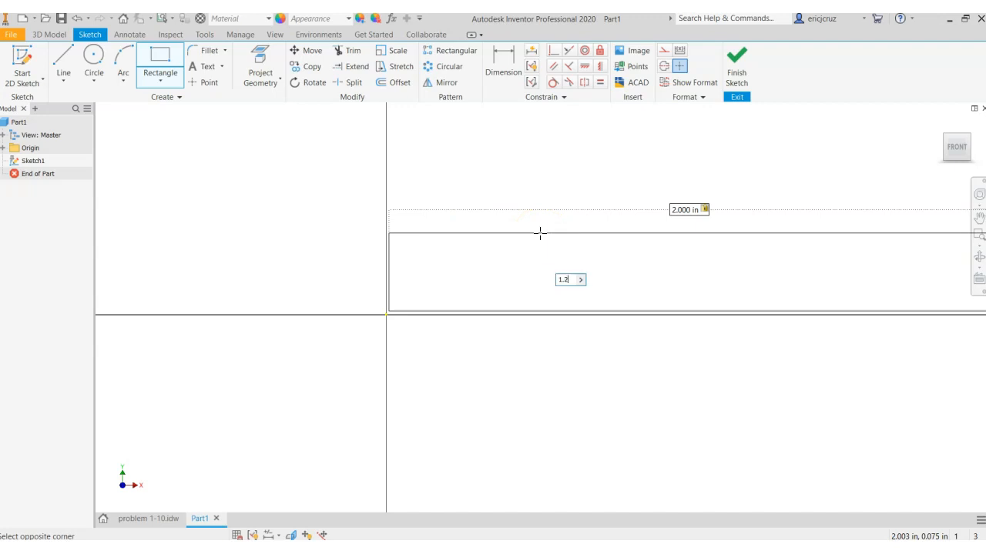
pyautogui.press('Return')
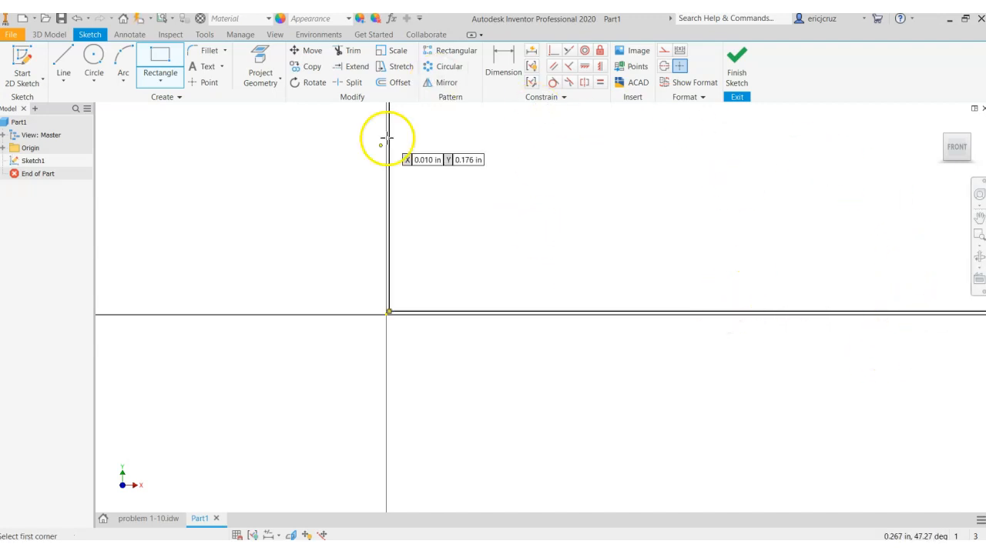
pyautogui.click(957, 151)
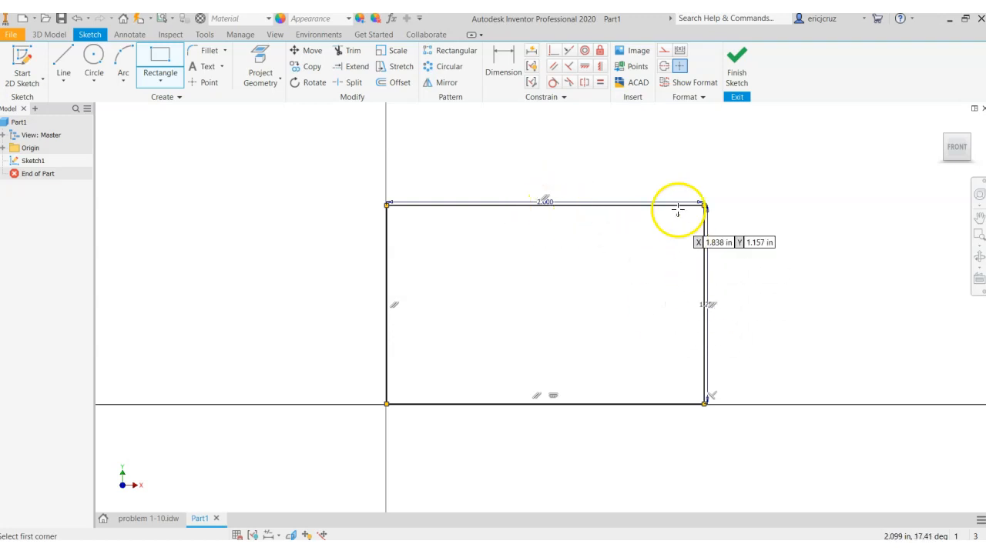
pyautogui.click(739, 61)
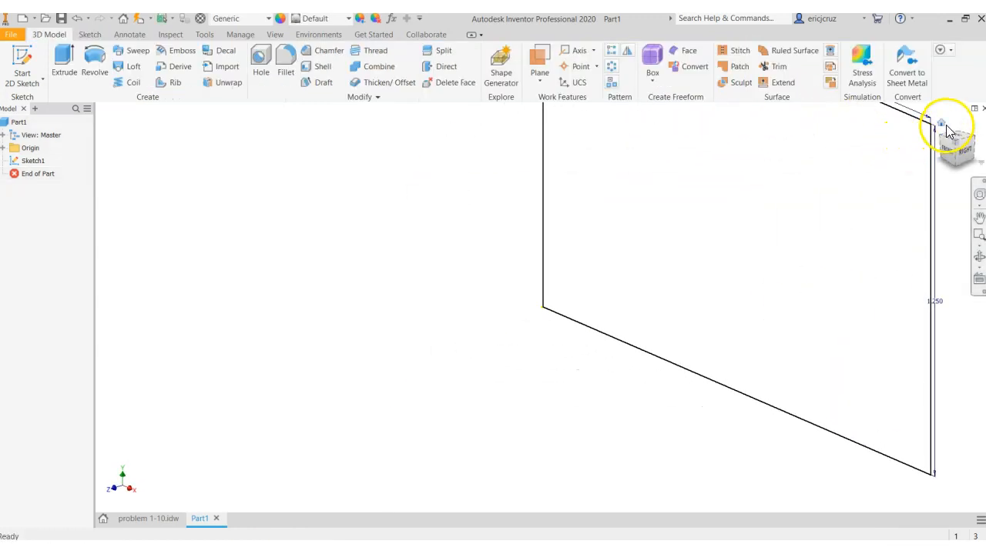
# Extrude the rectangular profile 1 in into a solid block
pyautogui.click(946, 126)
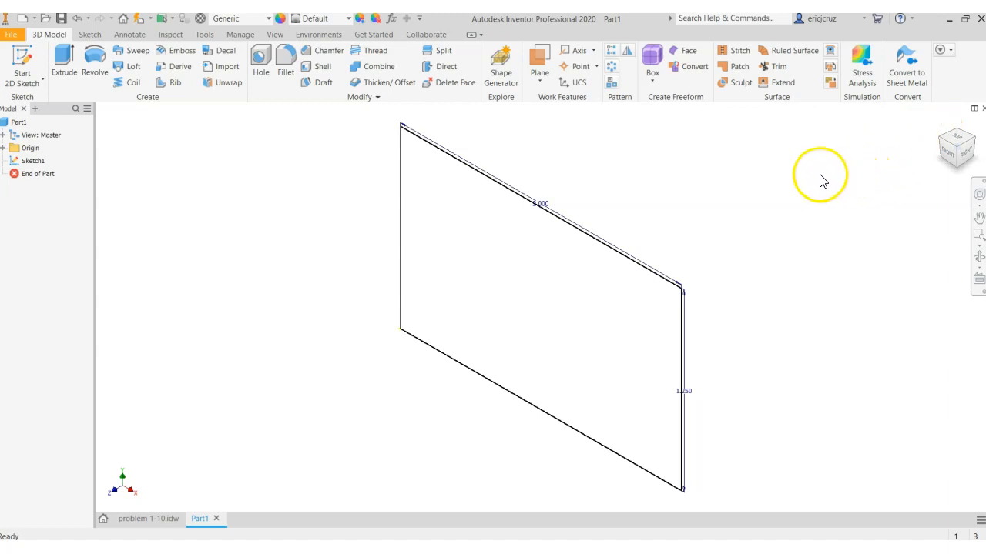
pyautogui.click(66, 63)
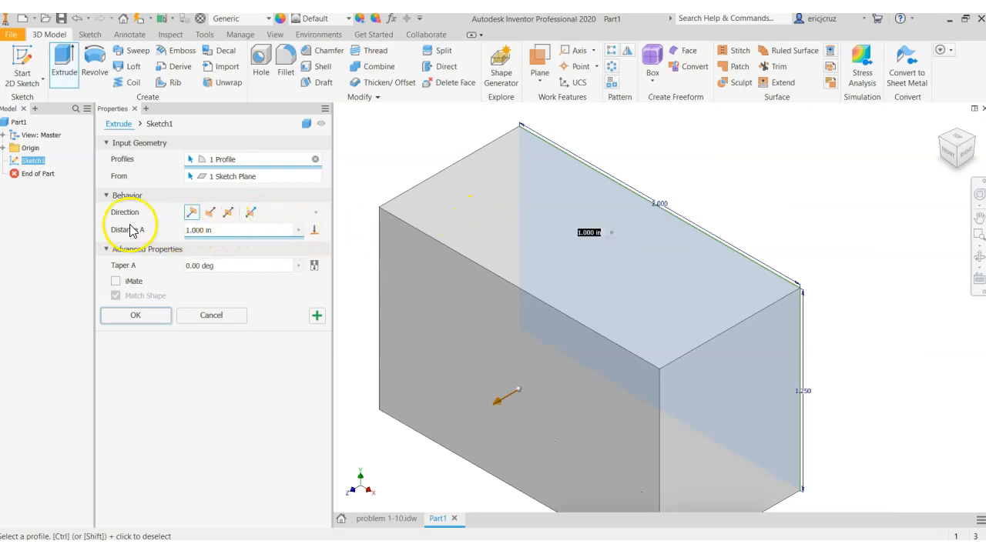
pyautogui.moveTo(228, 230); pyautogui.dragTo(141, 229)
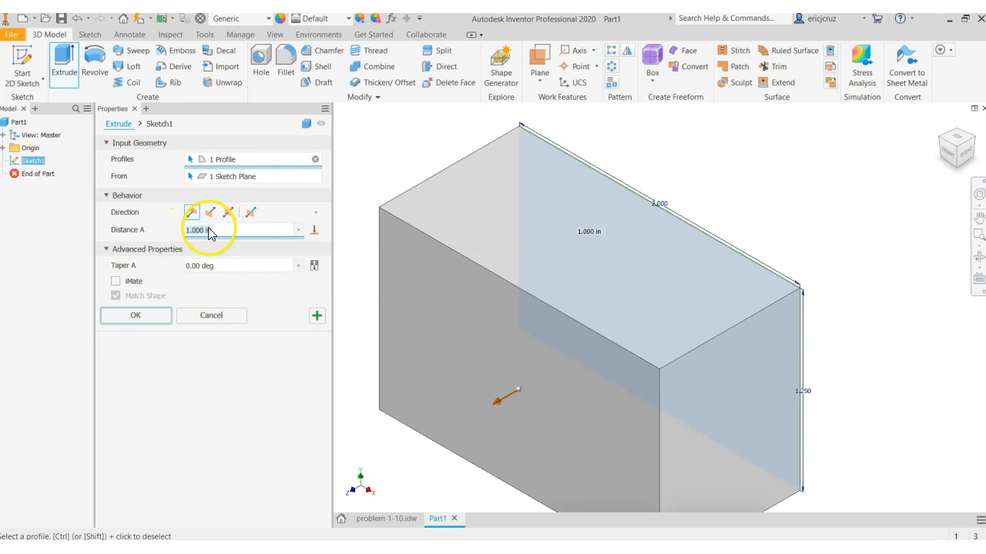
pyautogui.click(136, 315)
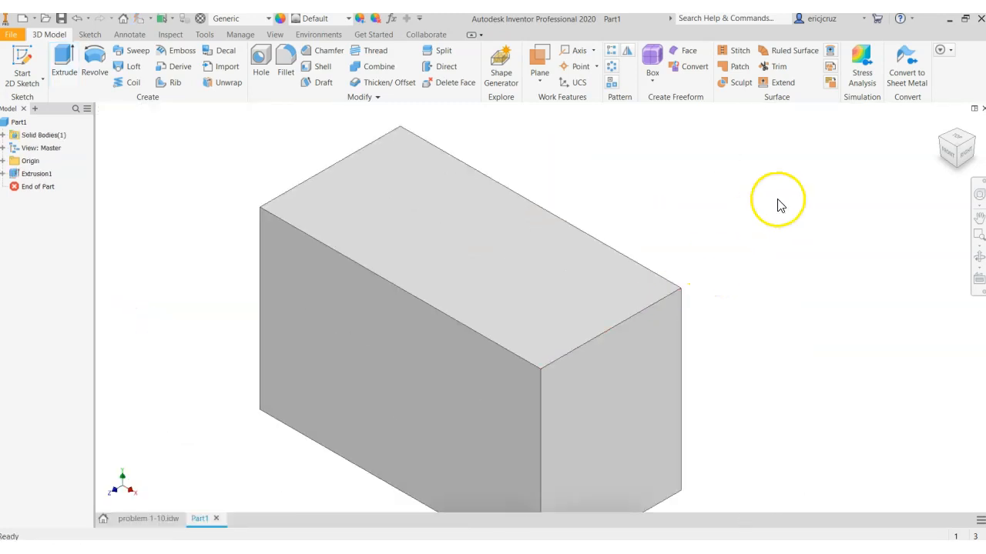
# Start a new sketch on the block's front face and project the face's outline into it
pyautogui.scroll(-1, 904, 158)
pyautogui.scroll(-1, 905, 158)
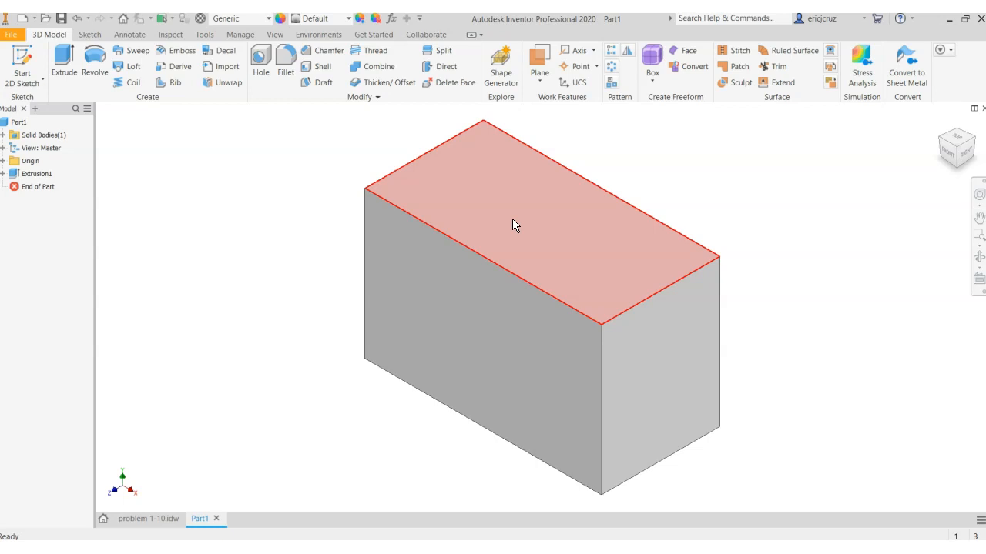
pyautogui.click(472, 312)
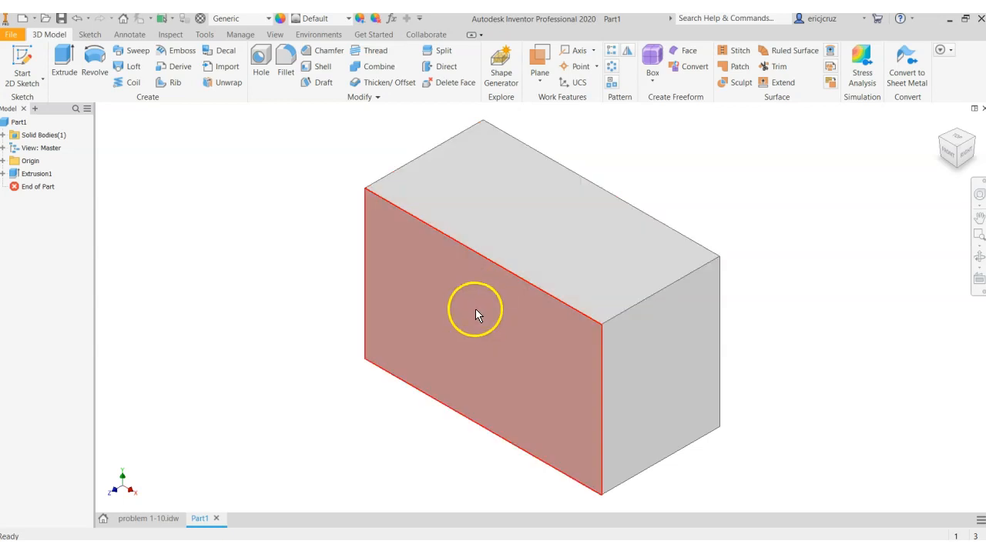
pyautogui.rightClick(494, 316)
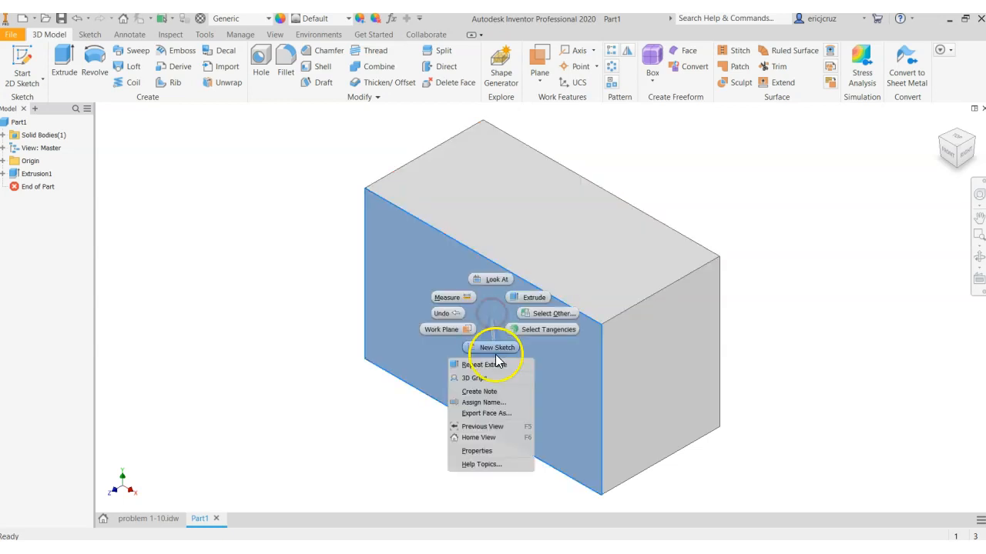
pyautogui.click(497, 347)
pyautogui.moveTo(746, 207)
pyautogui.mouseDown(button='middle')
pyautogui.moveTo(520, 279)
pyautogui.moveTo(512, 292)
pyautogui.mouseUp(button='middle')
pyautogui.click(262, 62)
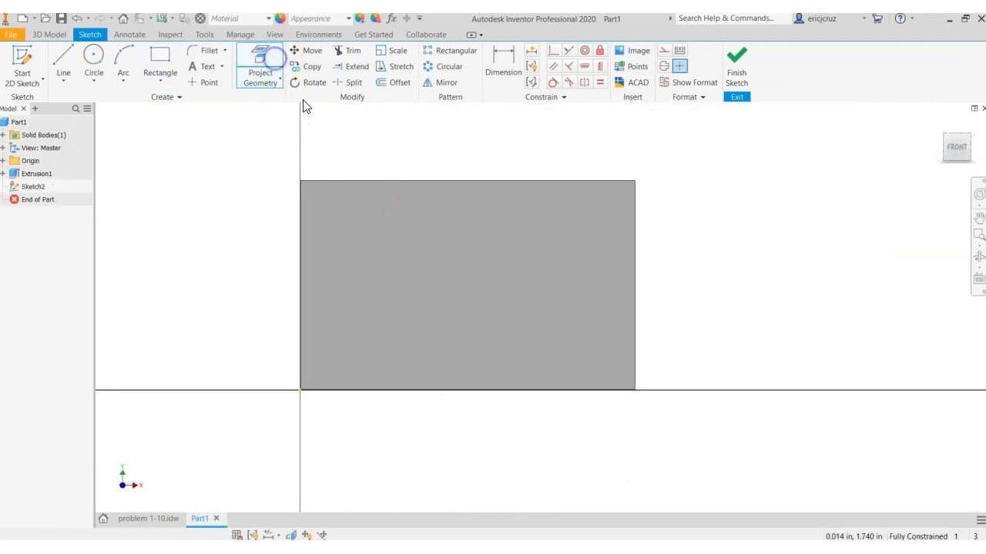
pyautogui.click(433, 242)
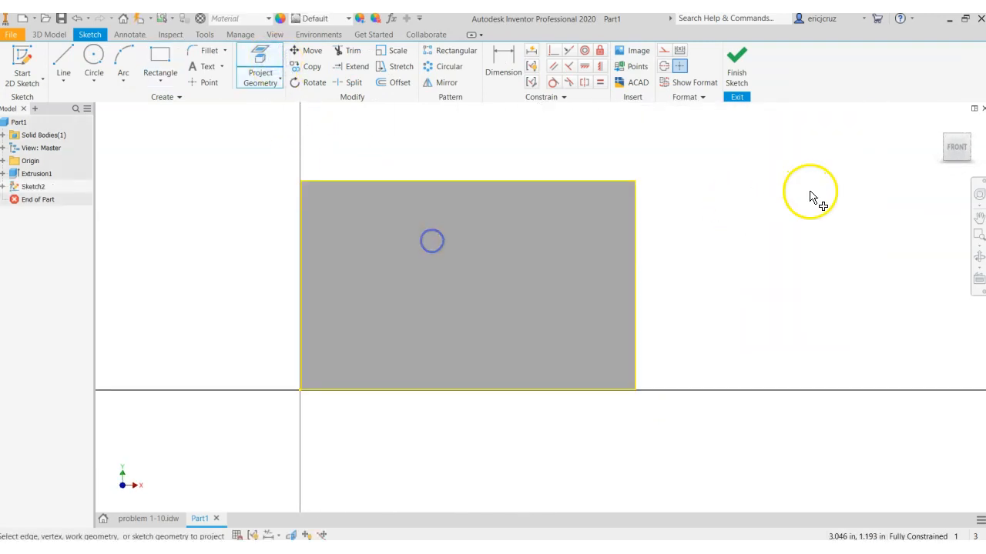
pyautogui.click(262, 65)
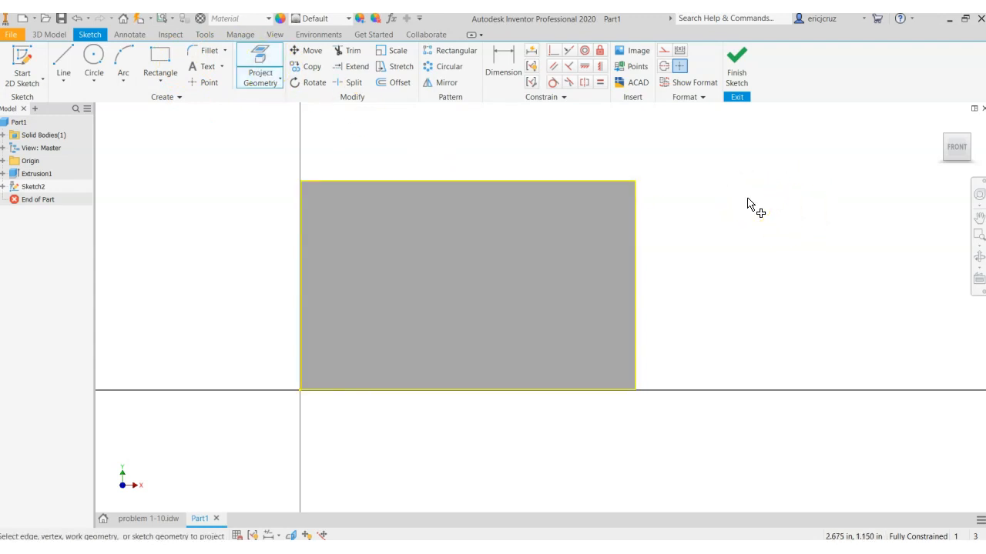
pyautogui.click(711, 205)
# Sketch a rectangle over the front face that extends past the block's right edge
pyautogui.click(159, 63)
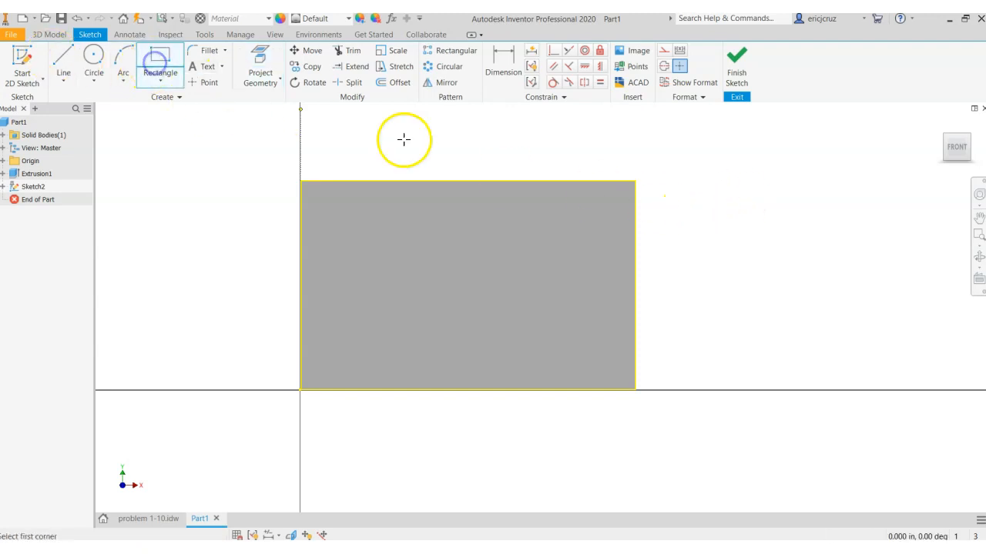
pyautogui.click(715, 224)
pyautogui.click(452, 344)
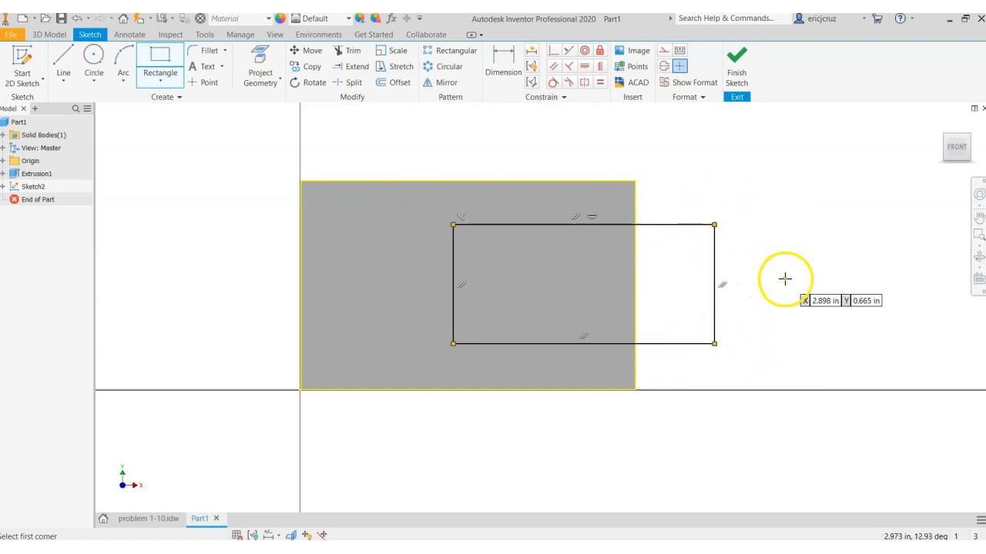
# Dimension the distance between the block's top edge and the inner rectangle's top side as 0.25 in
pyautogui.click(516, 70)
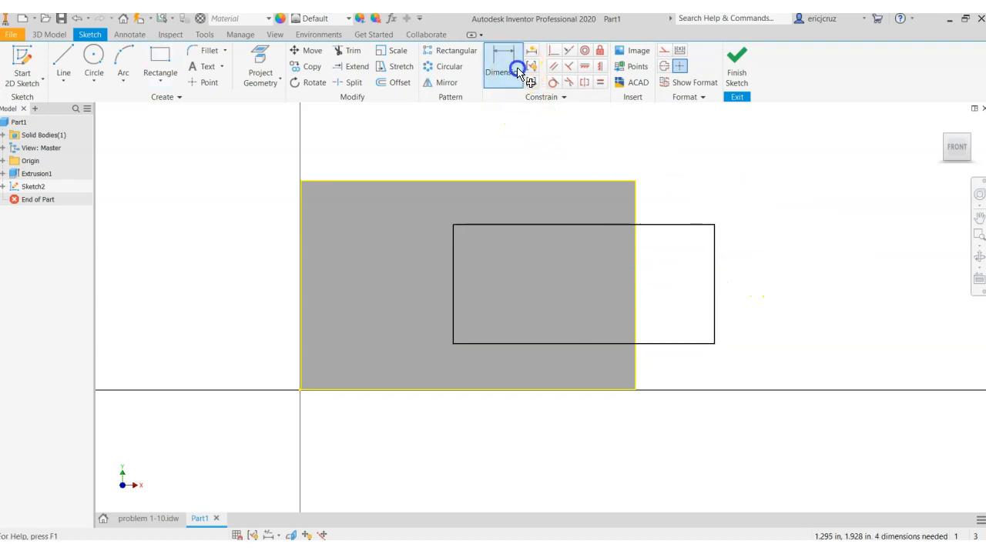
pyautogui.click(585, 181)
pyautogui.click(678, 224)
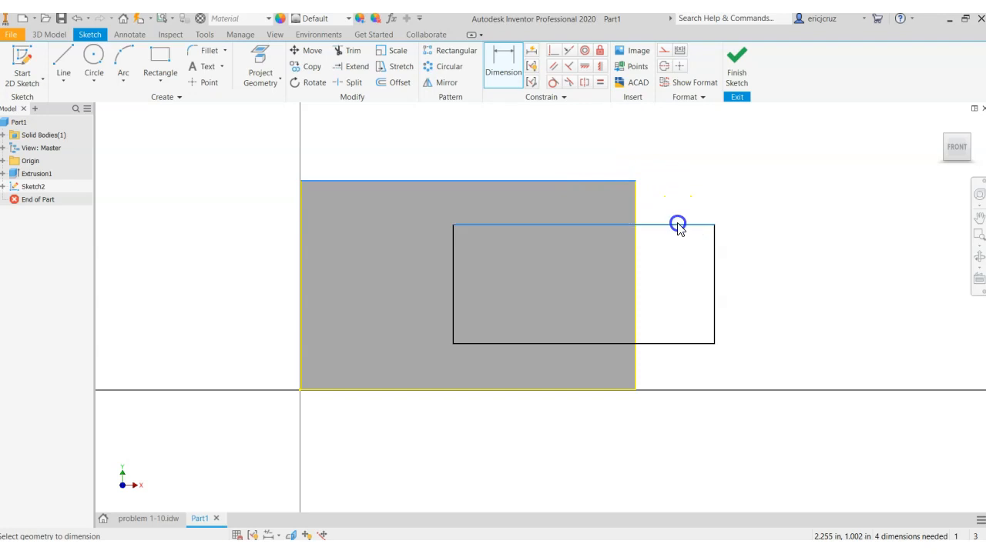
pyautogui.click(671, 204)
pyautogui.write('.2')
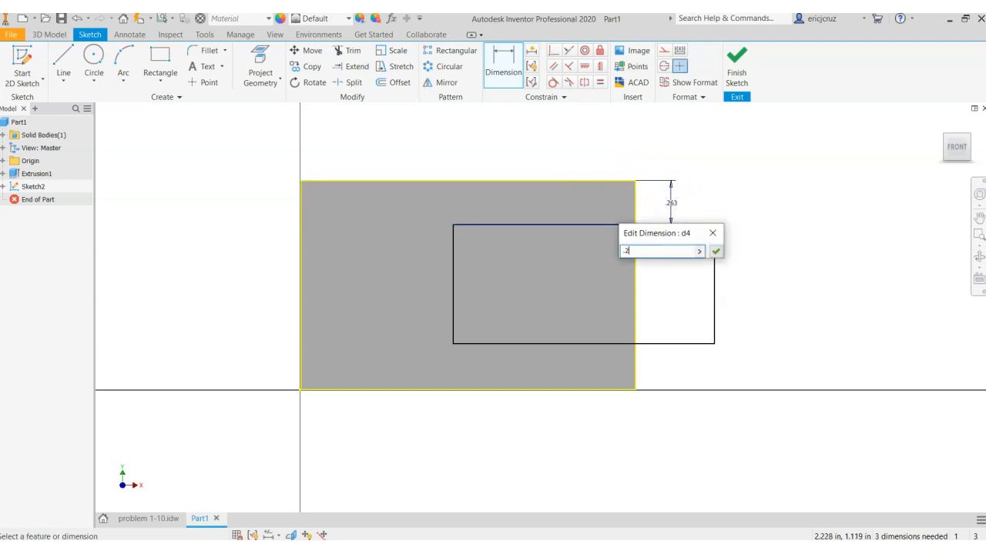
pyautogui.write('5')
pyautogui.press('Return')
# Dimension the distance between the block's bottom edge and the rectangle's bottom side as 0.25 in
pyautogui.click(605, 390)
pyautogui.click(668, 341)
pyautogui.click(679, 367)
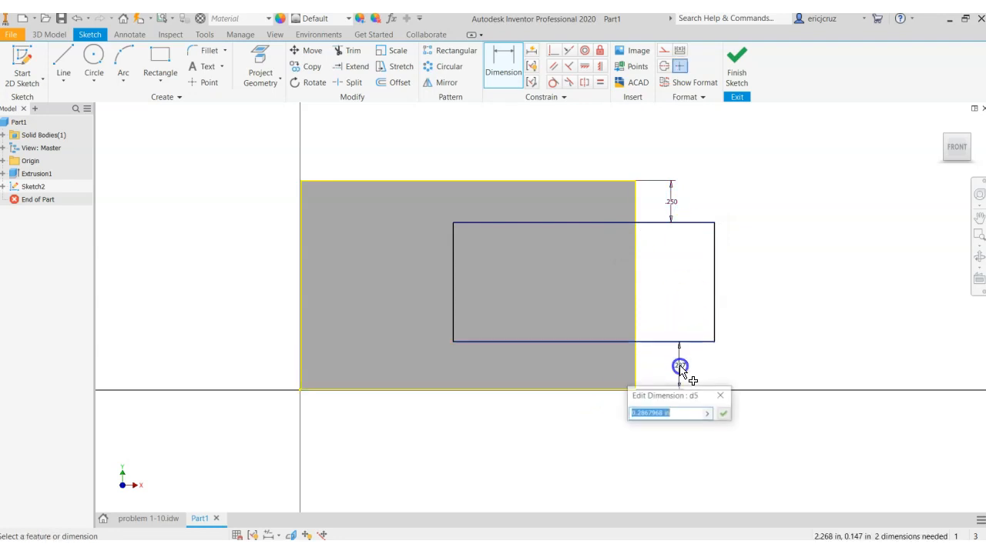
pyautogui.write('.25')
pyautogui.press('Return')
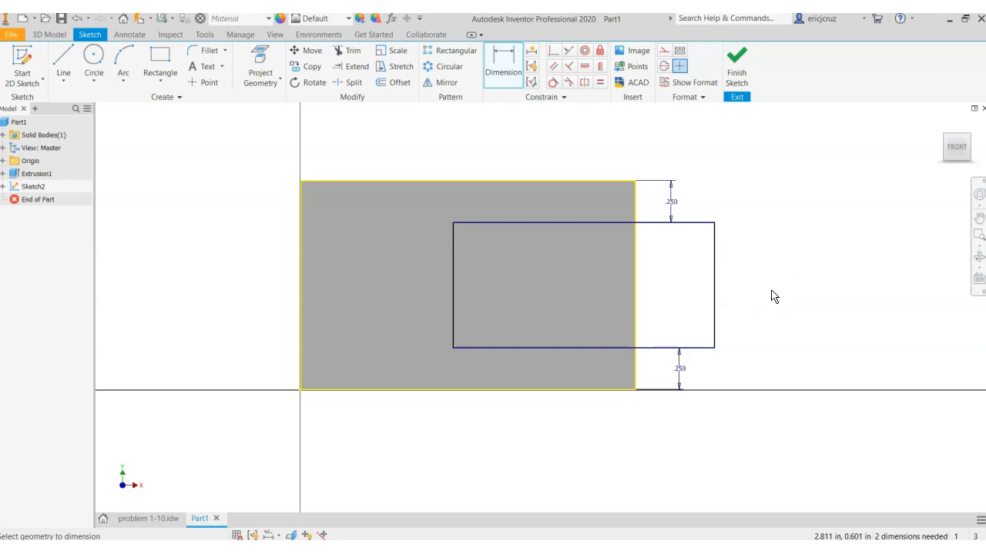
# Dimension the distance between the block's left edge and the rectangle's left side as 0.5 in, and end dimensioning
pyautogui.click(789, 268)
pyautogui.click(500, 65)
pyautogui.click(304, 263)
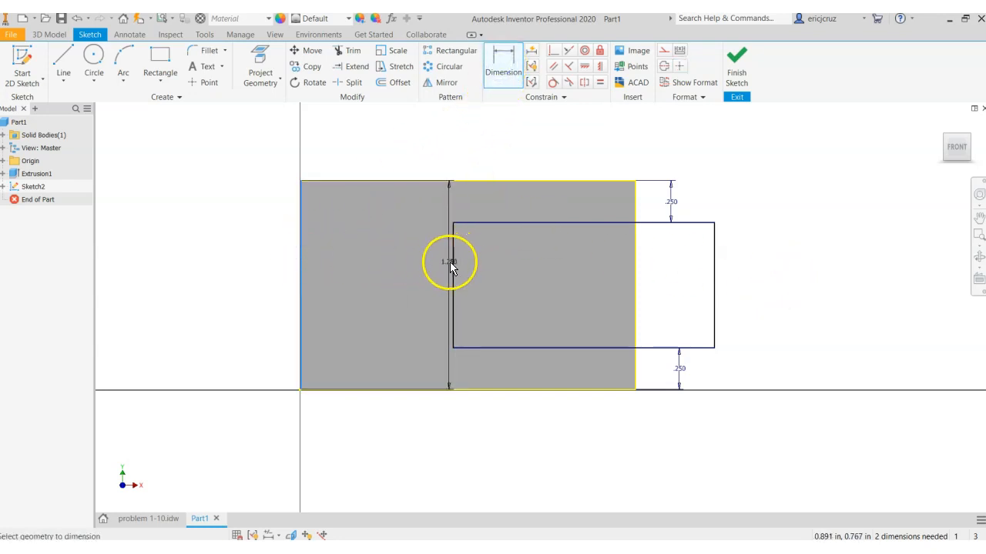
pyautogui.click(453, 266)
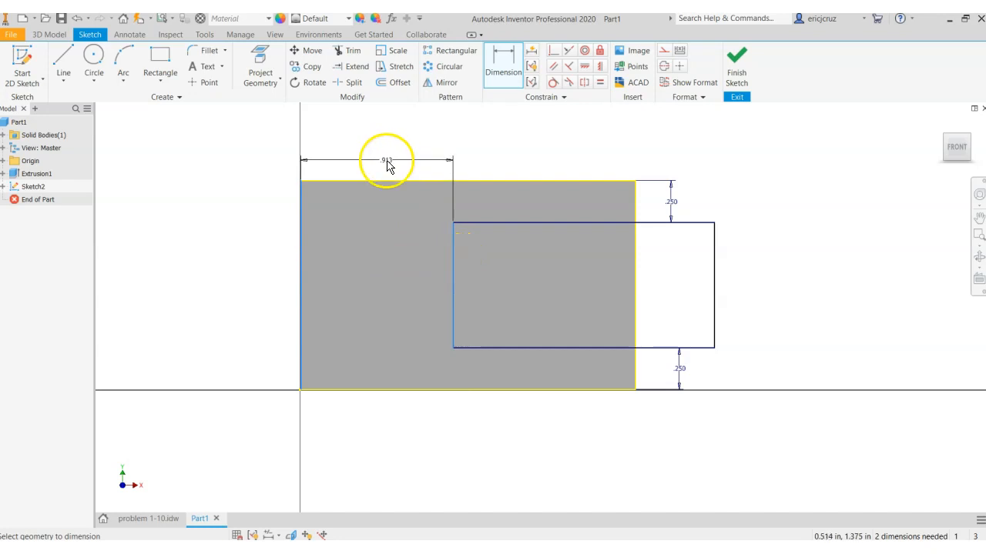
pyautogui.click(388, 166)
pyautogui.scroll(5, 345, 166)
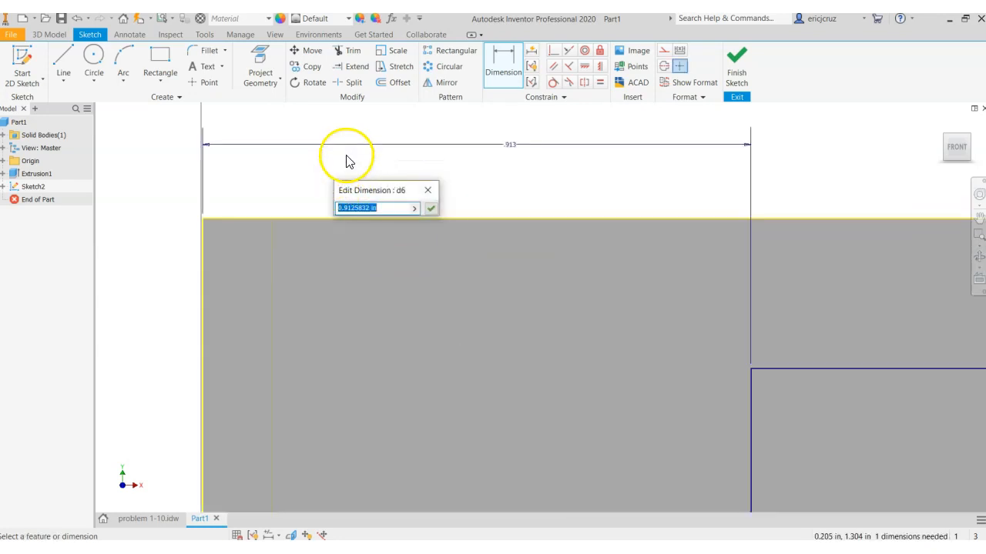
pyautogui.scroll(-4, 477, 193)
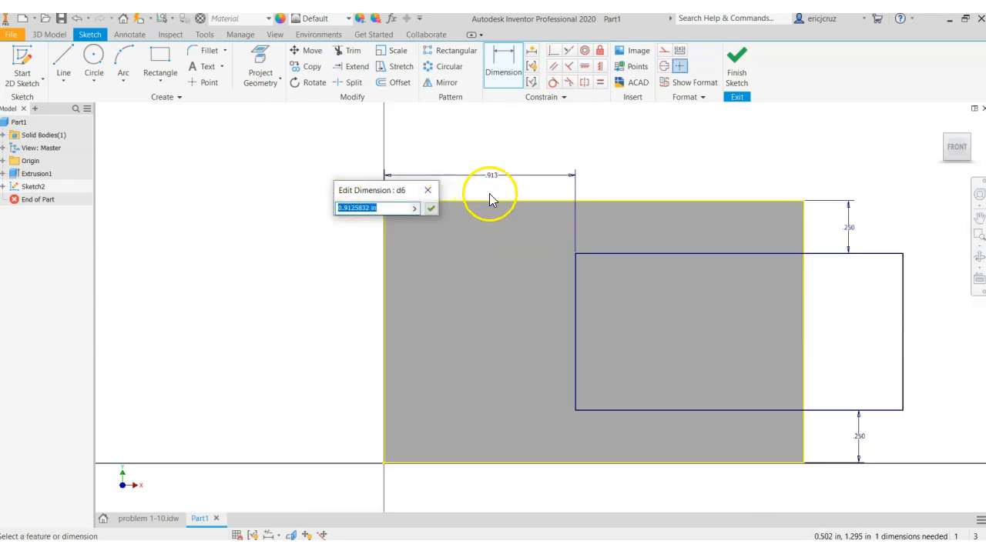
pyautogui.scroll(3, 490, 194)
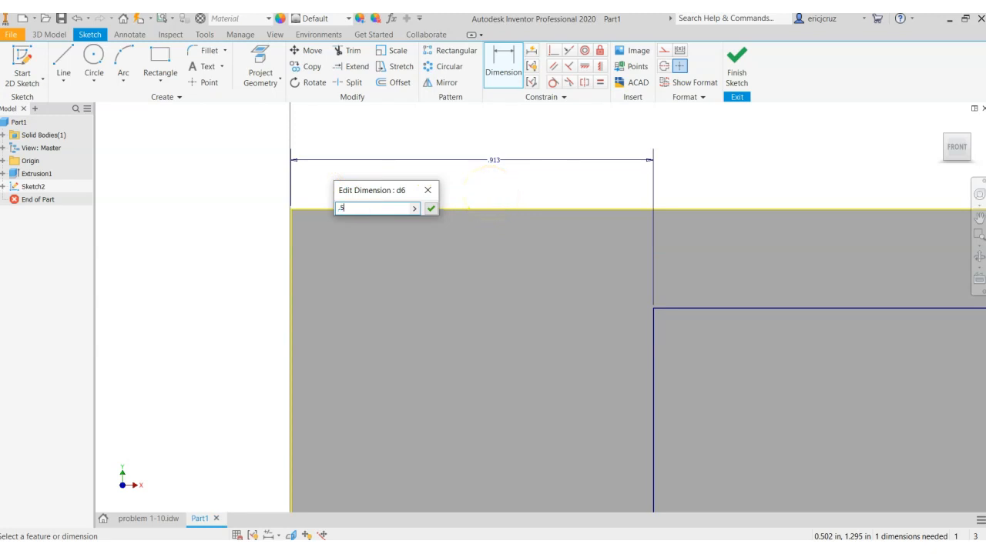
pyautogui.write('.5')
pyautogui.press('Return')
pyautogui.scroll(-5, 508, 215)
pyautogui.scroll(3, 549, 242)
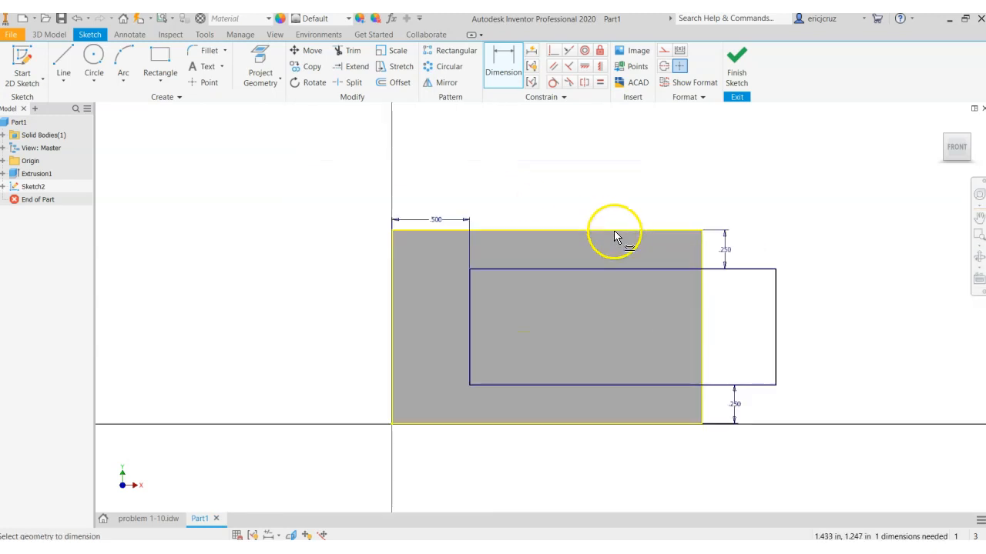
pyautogui.click(551, 202)
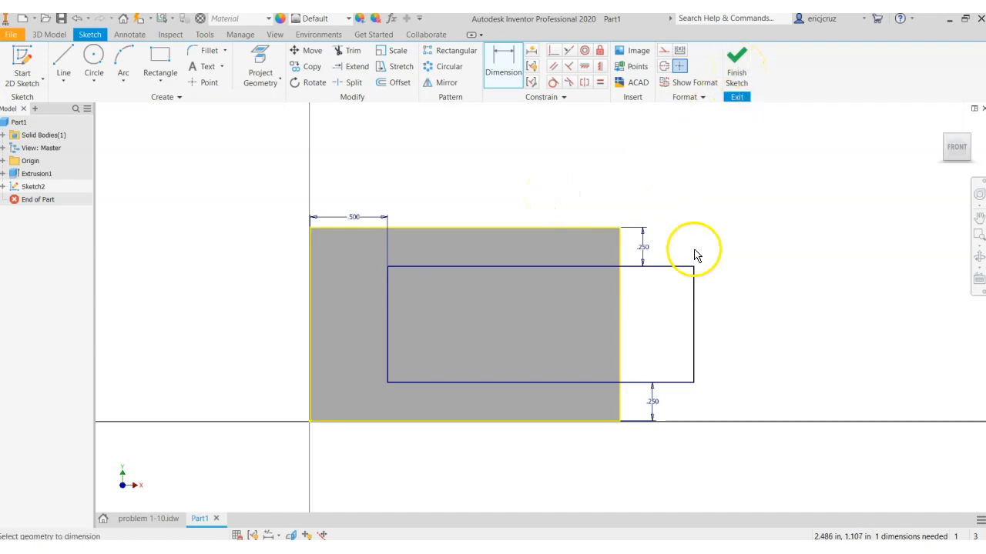
pyautogui.press('Escape')
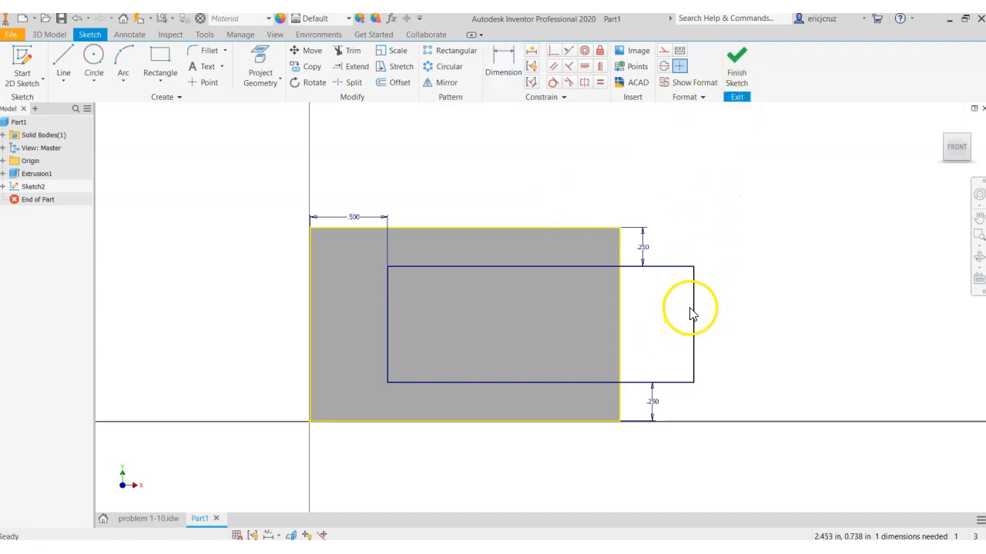
# Shorten the rectangle by moving its undimensioned right side closer to the block's right edge
pyautogui.moveTo(691, 313); pyautogui.dragTo(643, 298)
pyautogui.click(596, 303)
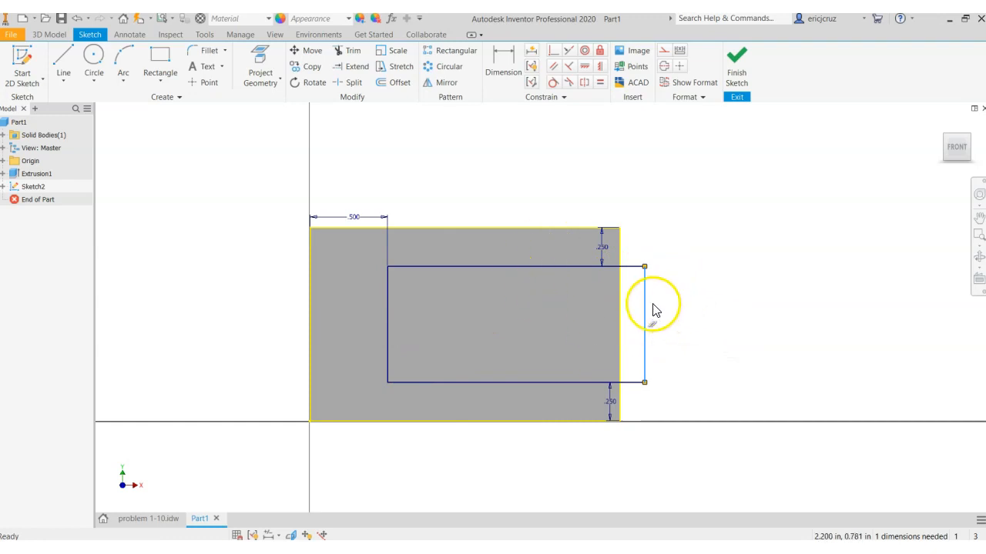
# Move the rectangle's right side inside the block and try to apply a vertical constraint with the block's right edge
pyautogui.moveTo(646, 307); pyautogui.dragTo(590, 301)
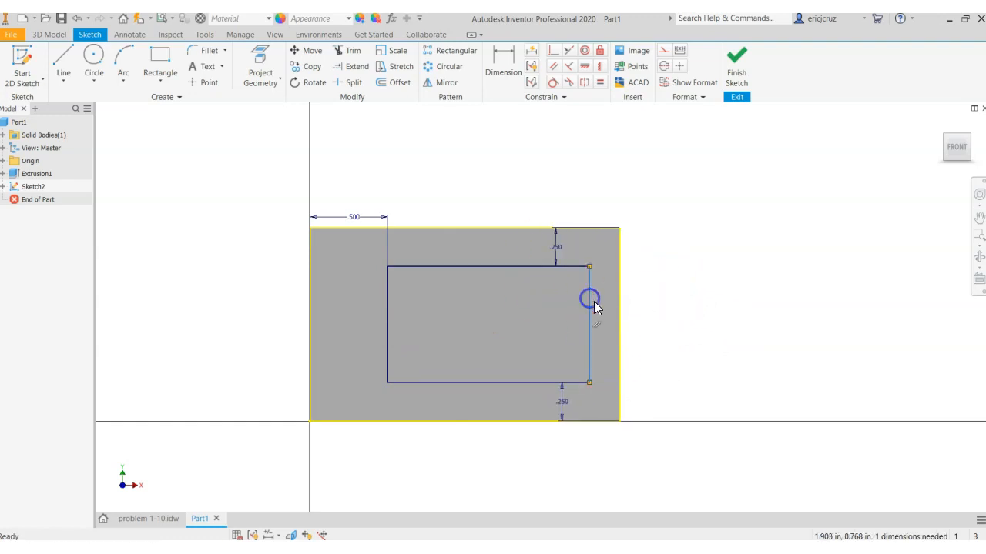
pyautogui.click(673, 293)
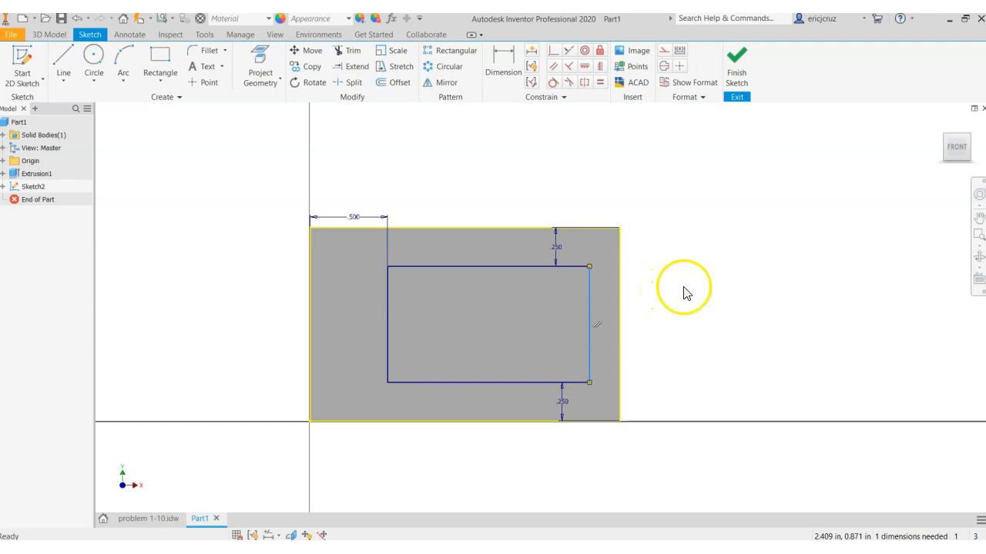
pyautogui.click(599, 66)
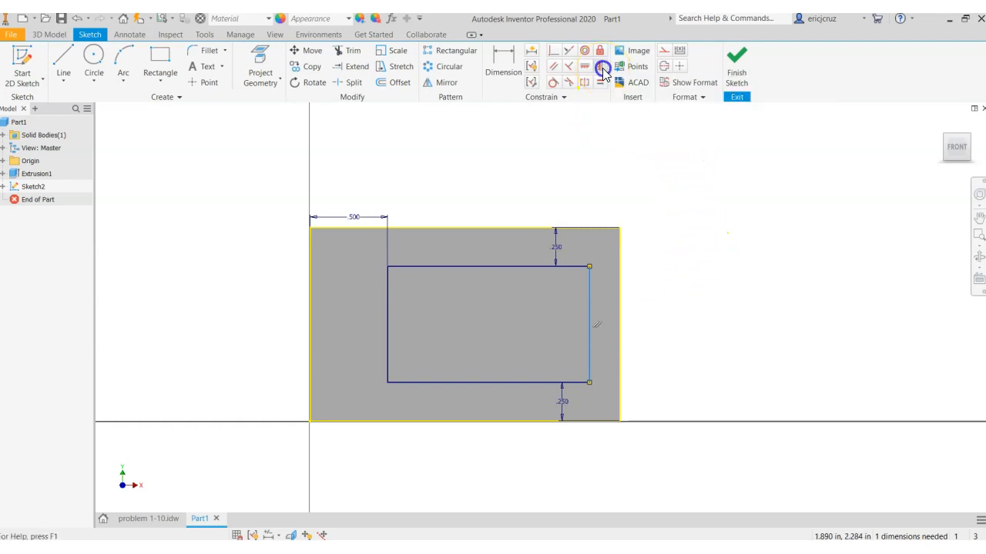
pyautogui.click(590, 328)
pyautogui.click(260, 125)
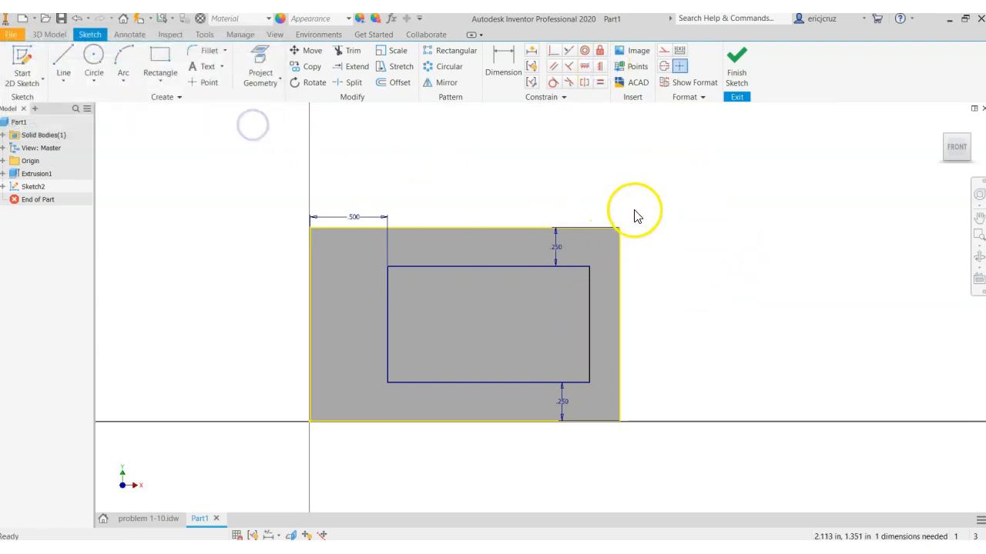
pyautogui.click(606, 73)
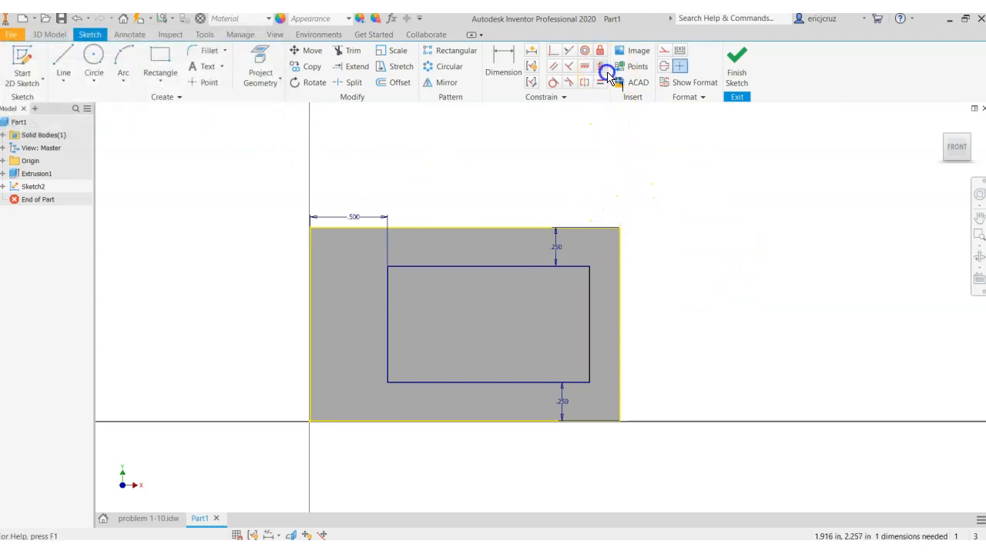
pyautogui.click(621, 304)
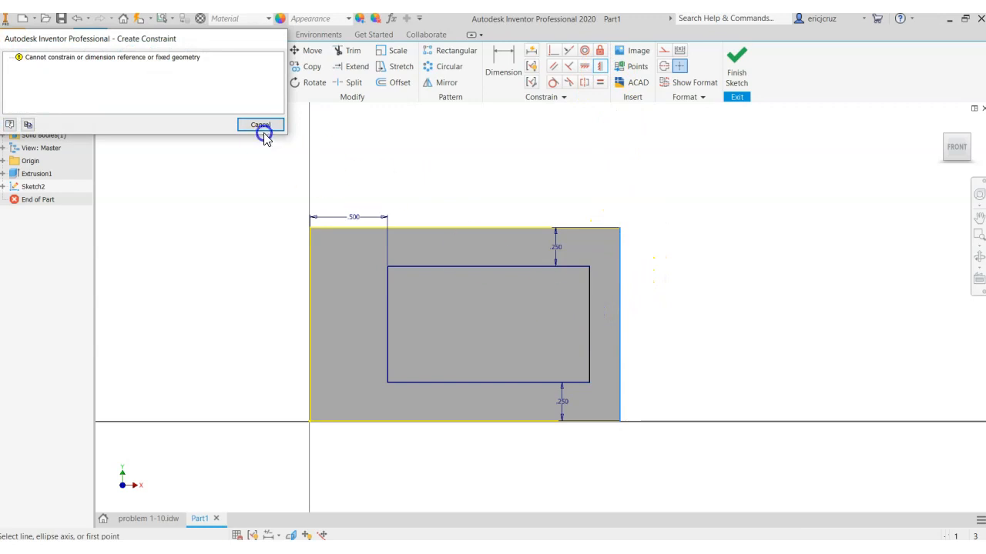
pyautogui.click(261, 125)
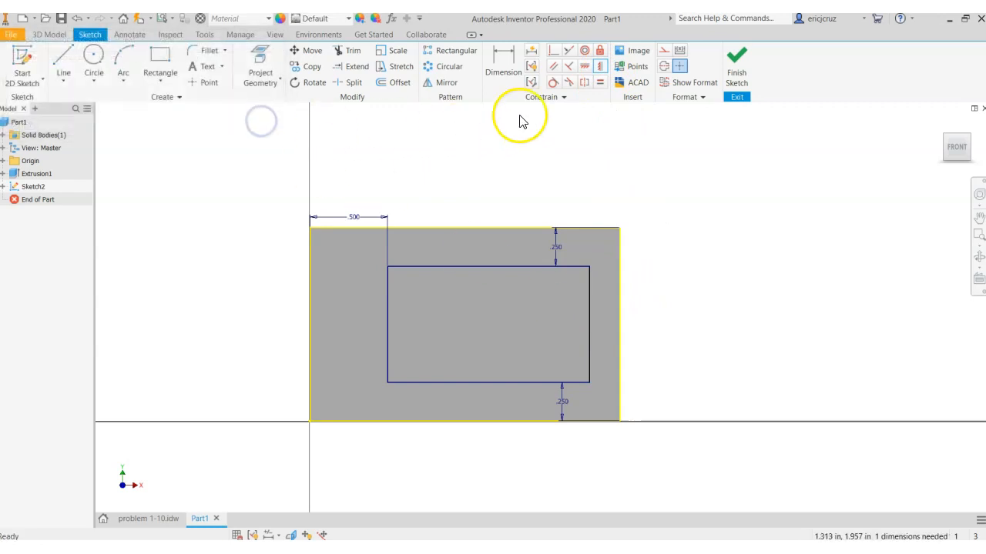
# Try a coincident constraint between the rectangle's right side and the block's upper-right corner, and undo it
pyautogui.click(555, 52)
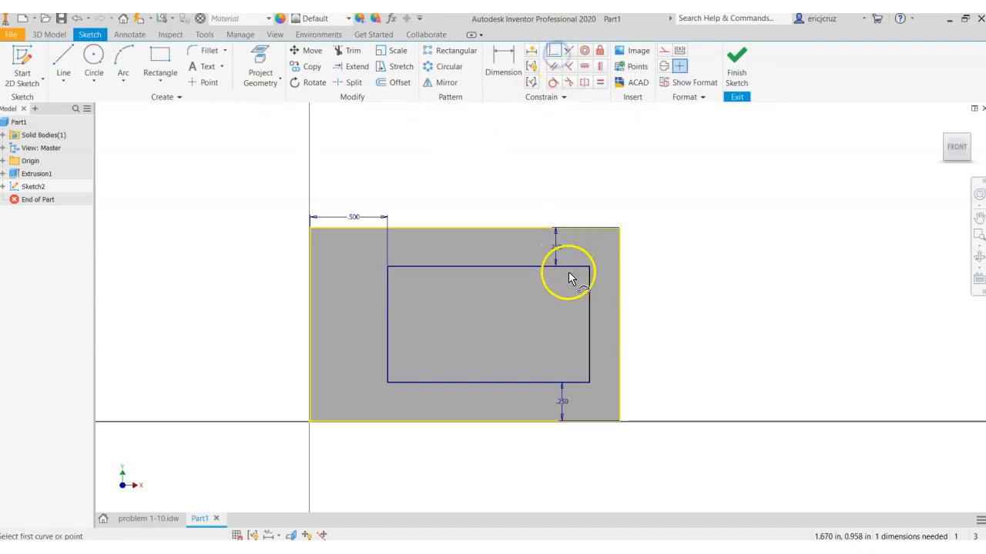
pyautogui.click(589, 295)
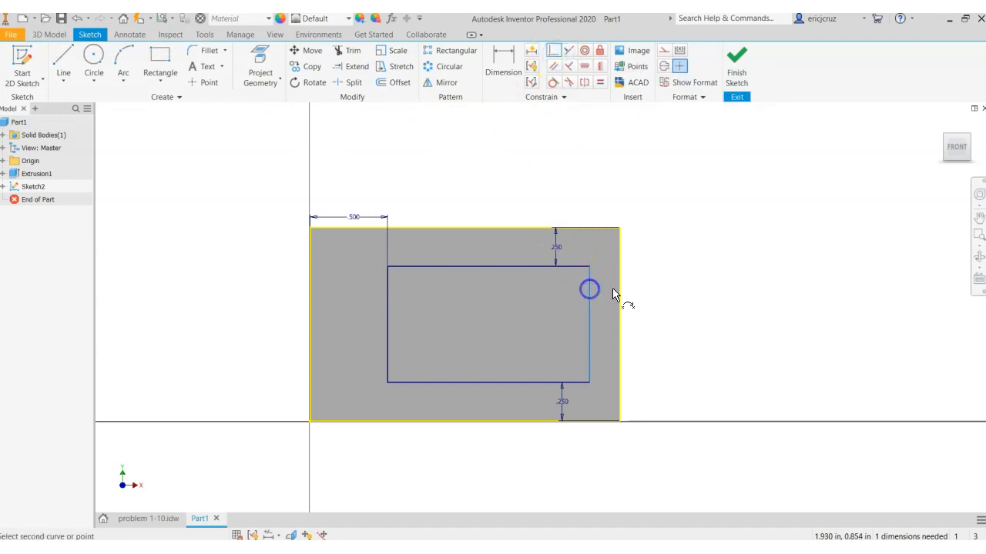
pyautogui.click(620, 228)
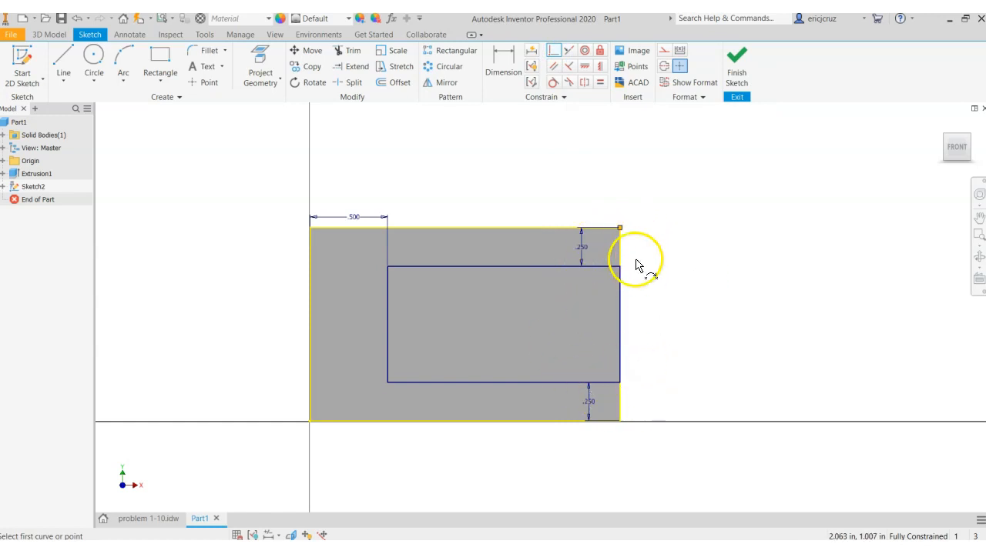
pyautogui.hotkey('ctrl', 'z')
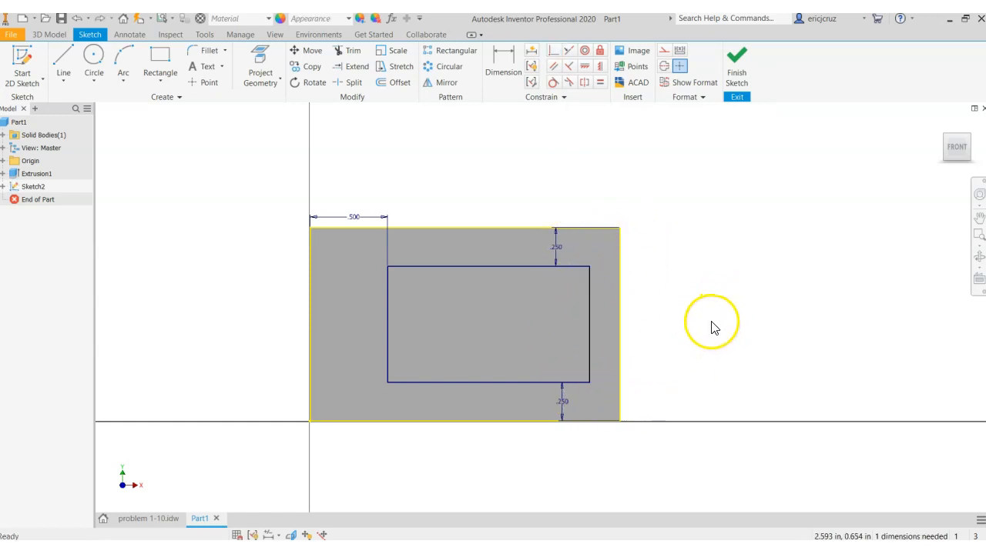
# Stretch the rectangle's right side past the block's right edge and finish the sketch
pyautogui.moveTo(590, 347); pyautogui.dragTo(649, 346)
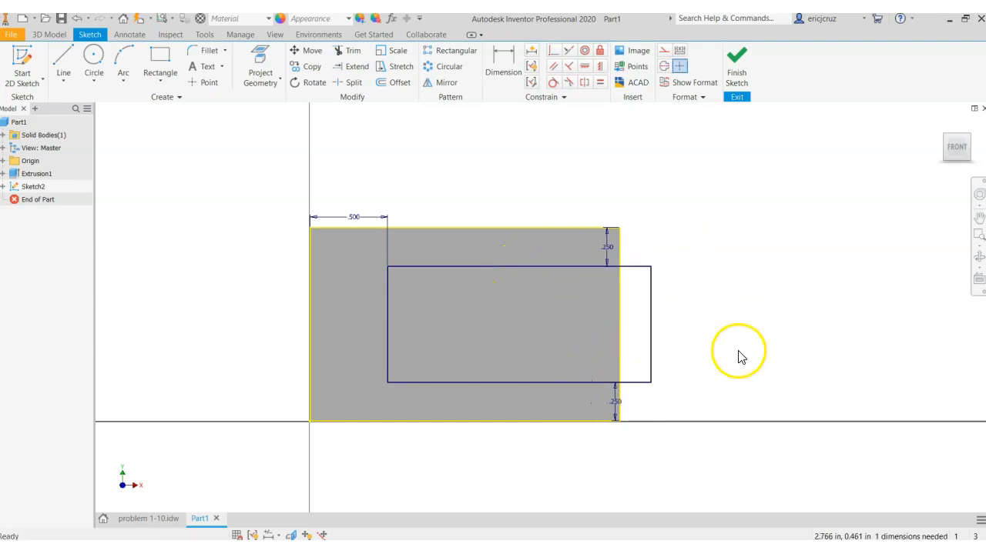
pyautogui.click(735, 59)
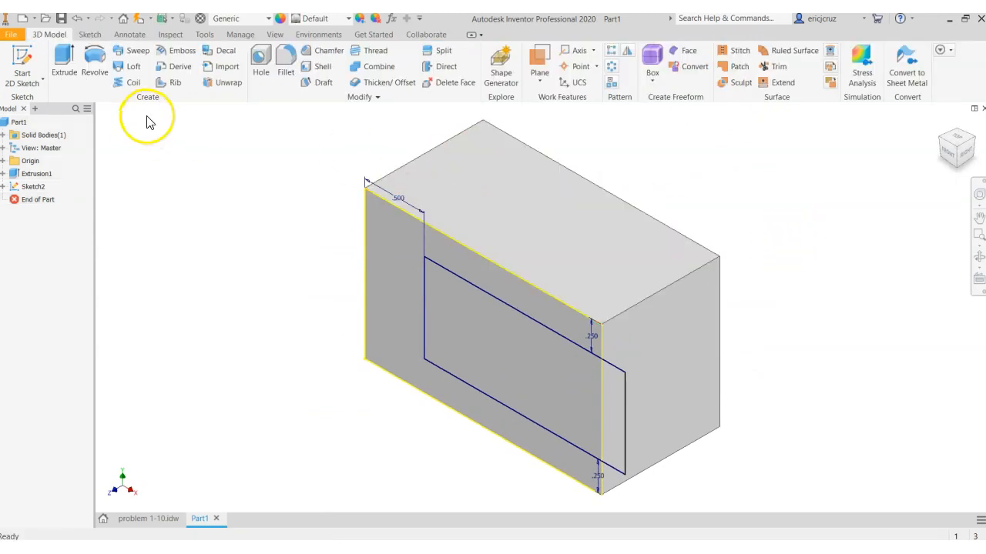
# Extrude both regions of the rectangle as a cut through all, opening a slot in the block's right side
pyautogui.click(65, 68)
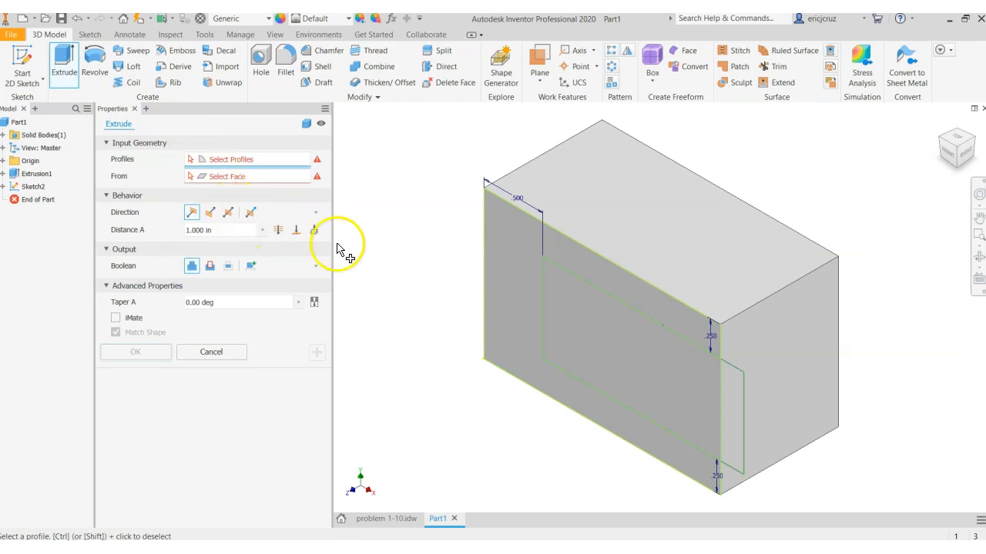
pyautogui.click(596, 309)
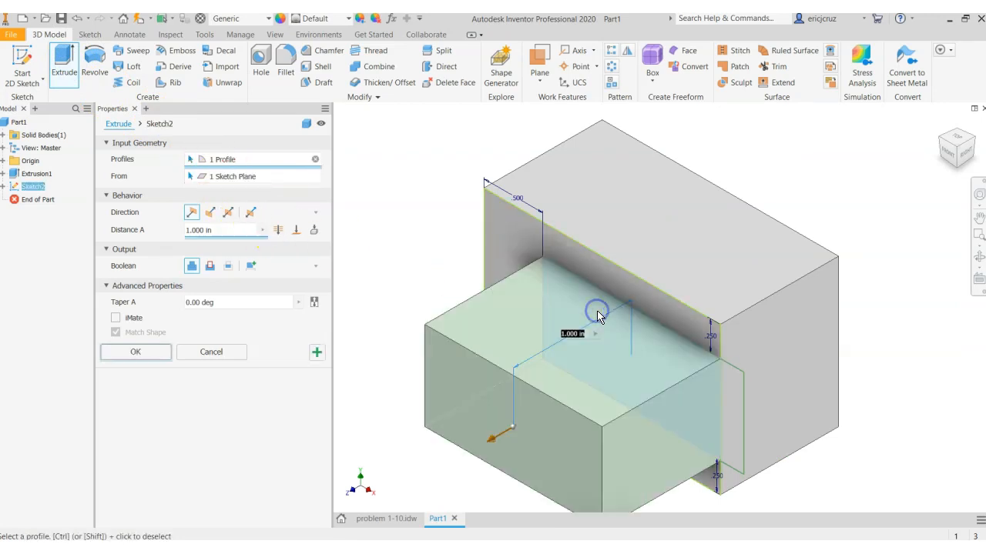
pyautogui.click(742, 399)
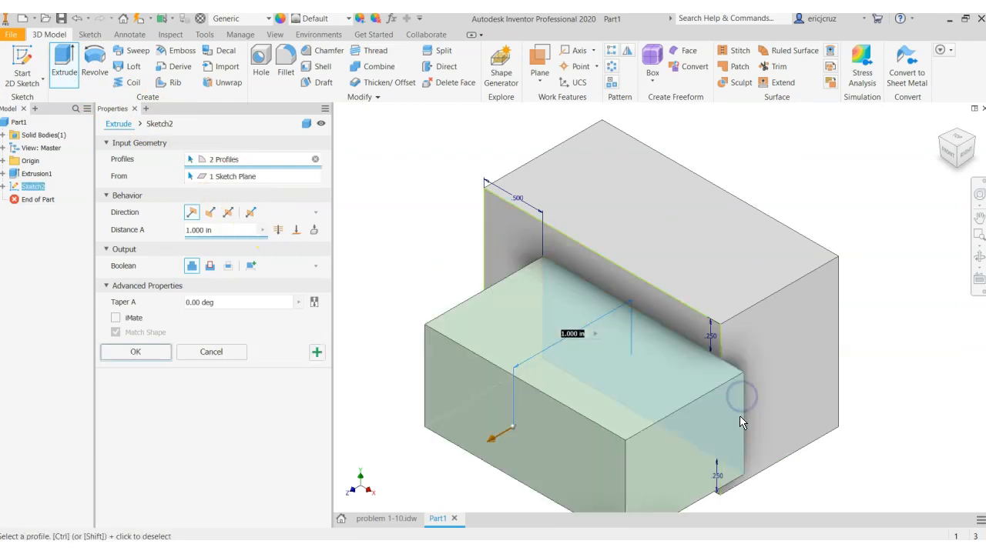
pyautogui.click(279, 230)
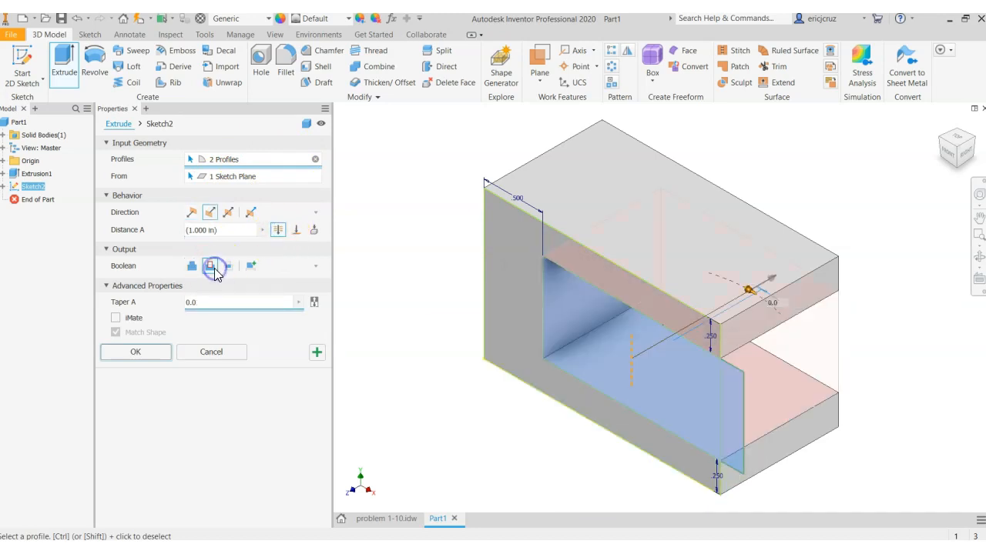
pyautogui.click(152, 353)
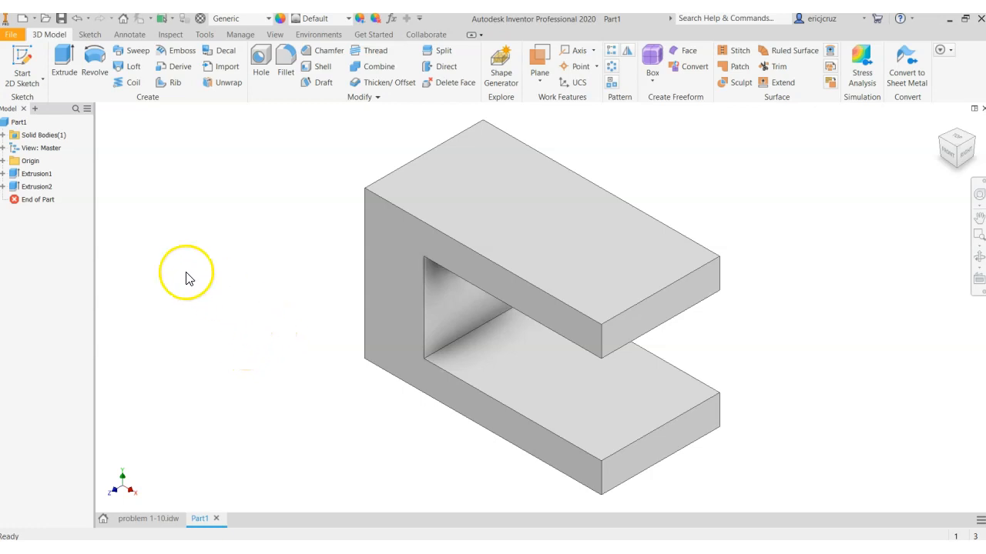
# Reopen the sketch of the first extrusion to review its overall width dimension, and finish the sketch
pyautogui.click(4, 174)
pyautogui.click(3, 199)
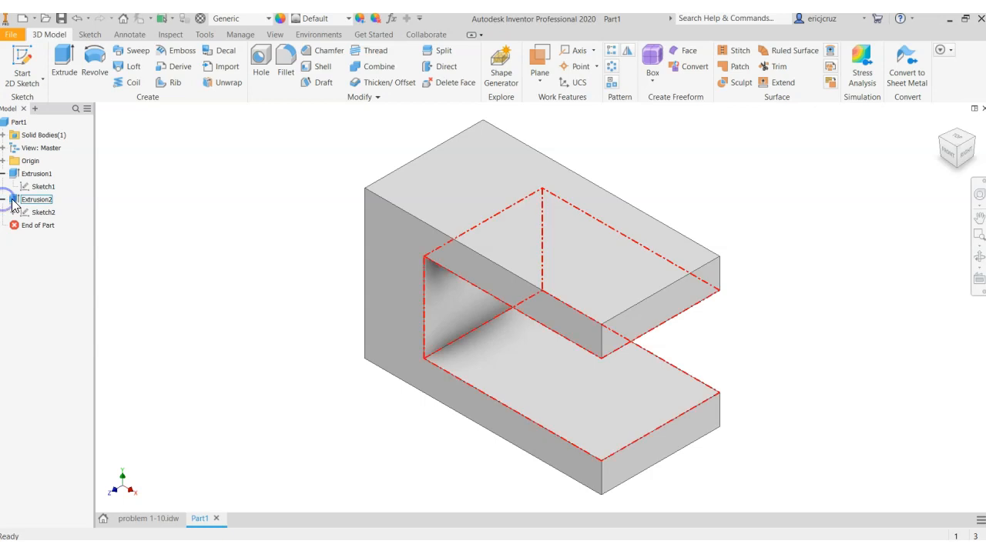
pyautogui.click(54, 188)
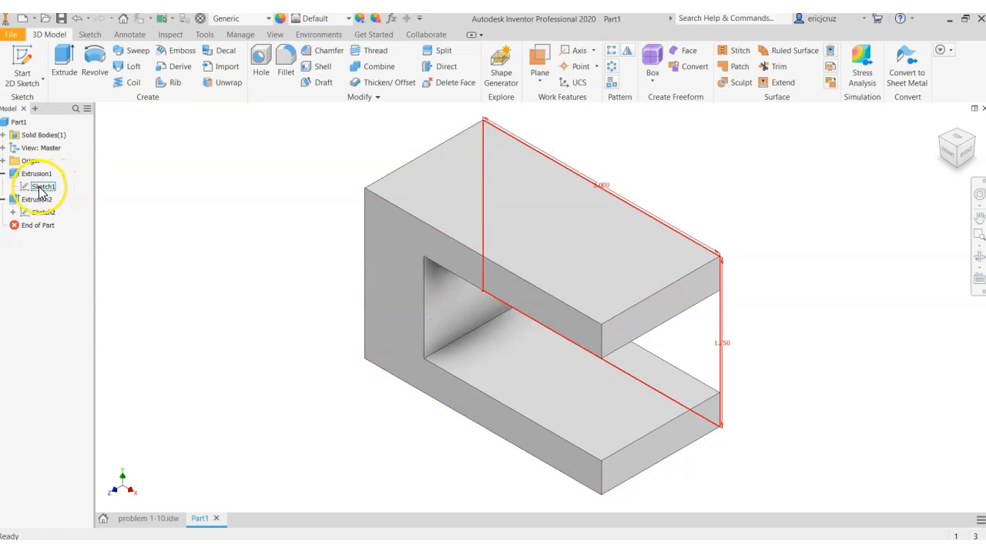
pyautogui.rightClick(44, 190)
pyautogui.click(90, 222)
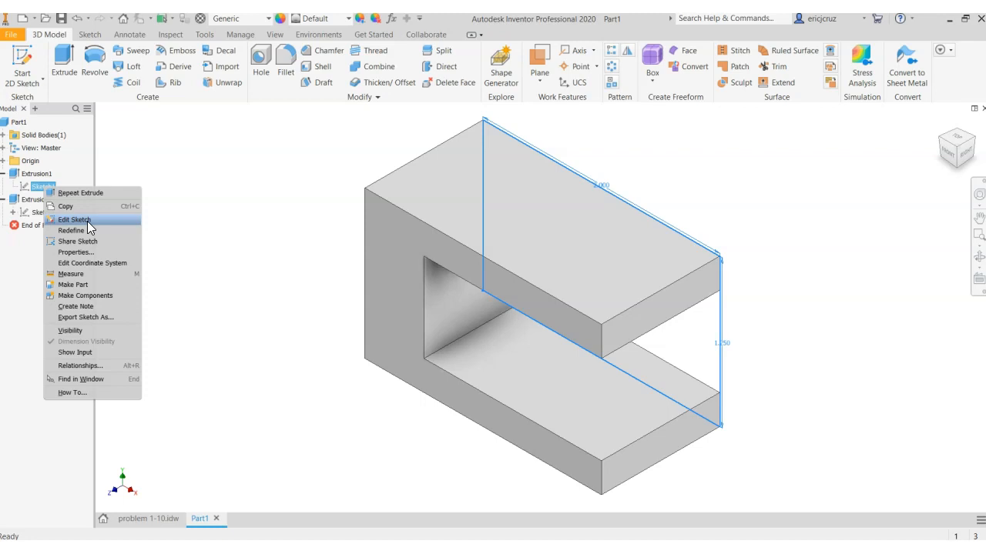
pyautogui.click(87, 221)
pyautogui.doubleClick(543, 201)
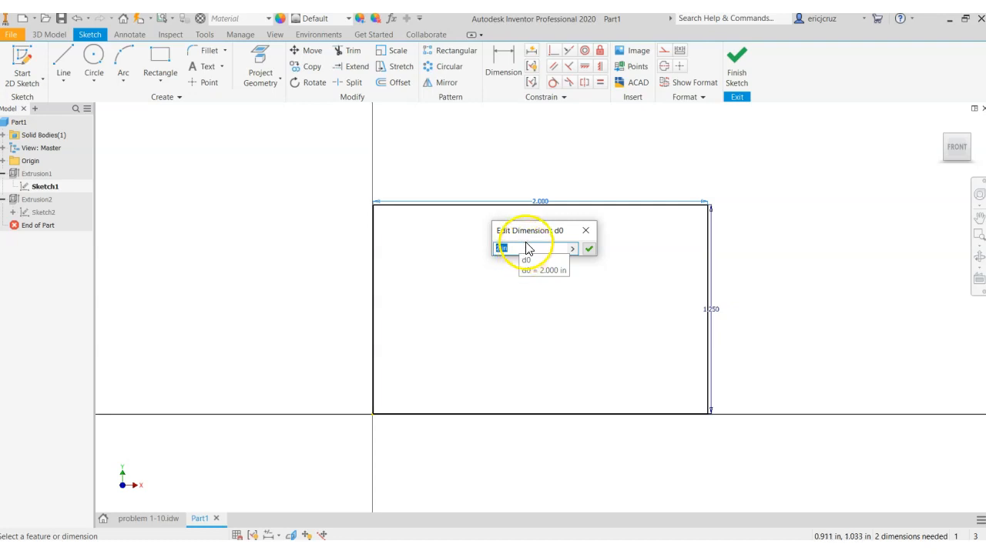
pyautogui.click(587, 232)
pyautogui.click(737, 75)
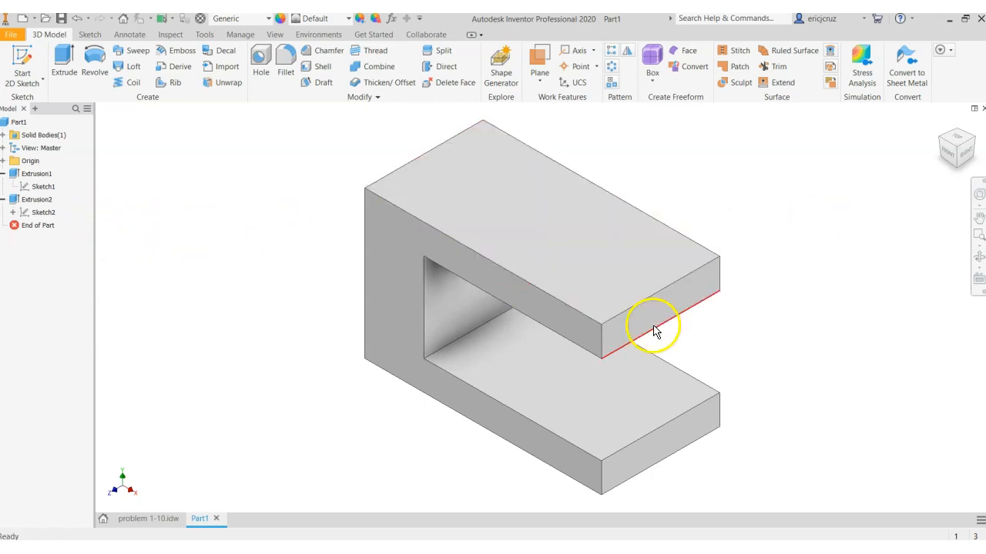
# Start a new sketch on the part's top face and project the face's outline into it
pyautogui.rightClick(598, 291)
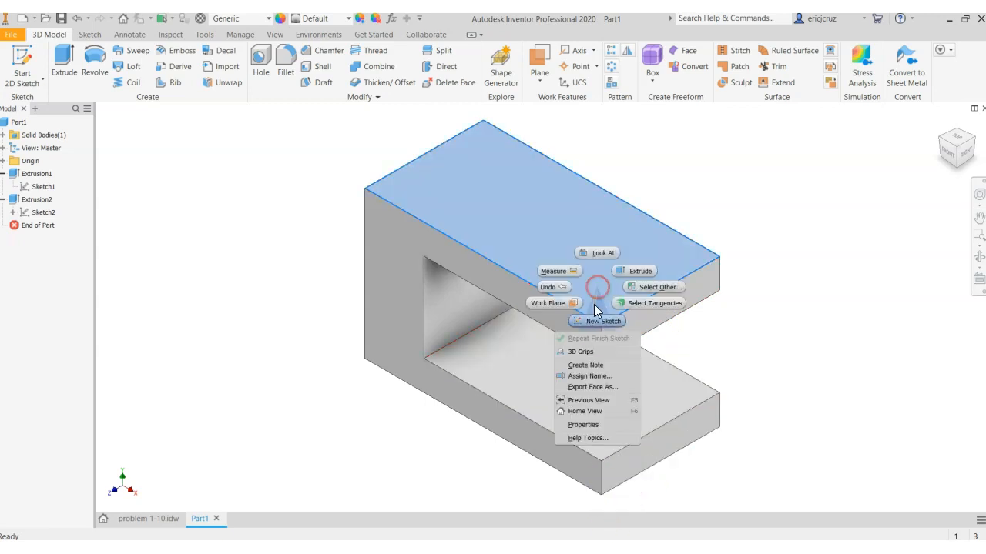
pyautogui.click(596, 319)
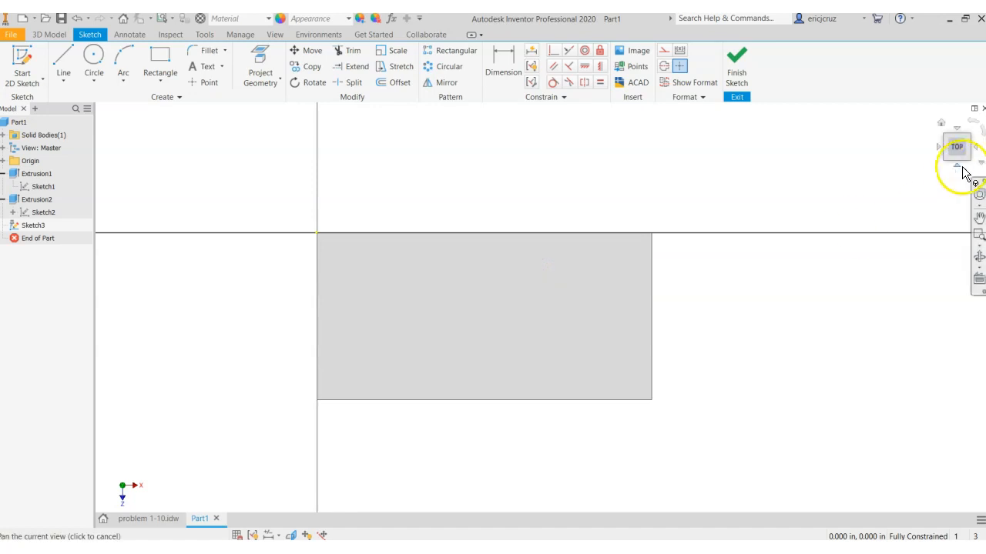
pyautogui.click(980, 129)
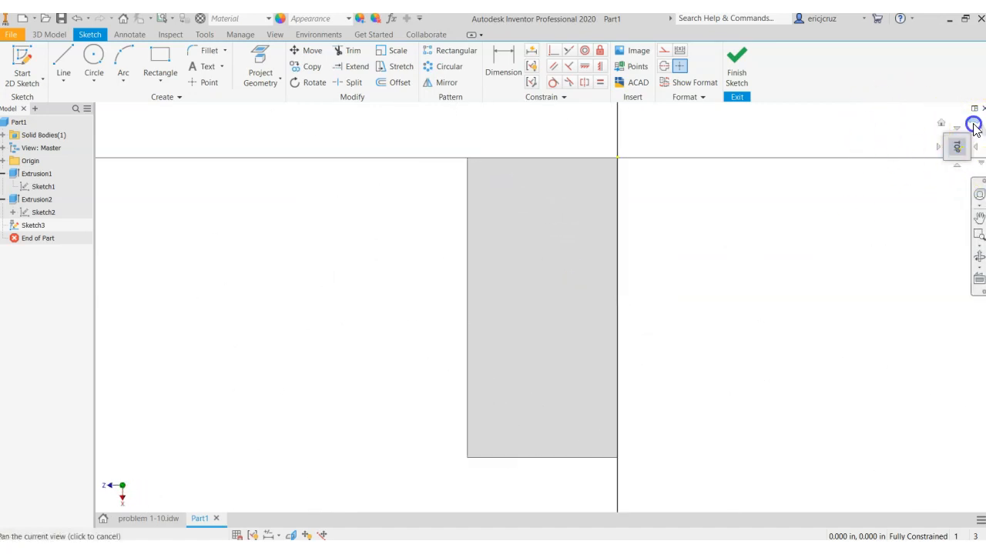
pyautogui.click(956, 149)
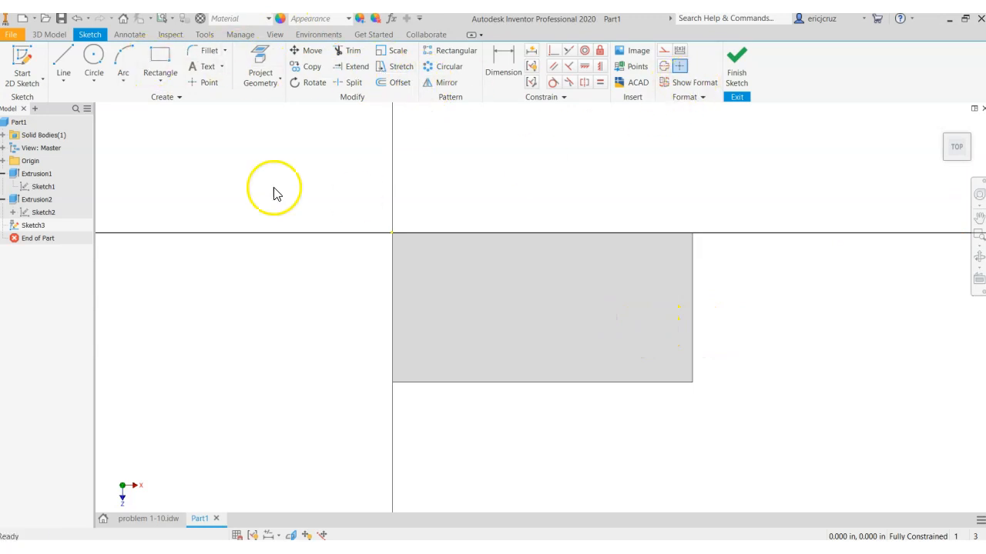
pyautogui.click(48, 34)
pyautogui.click(263, 62)
pyautogui.click(595, 303)
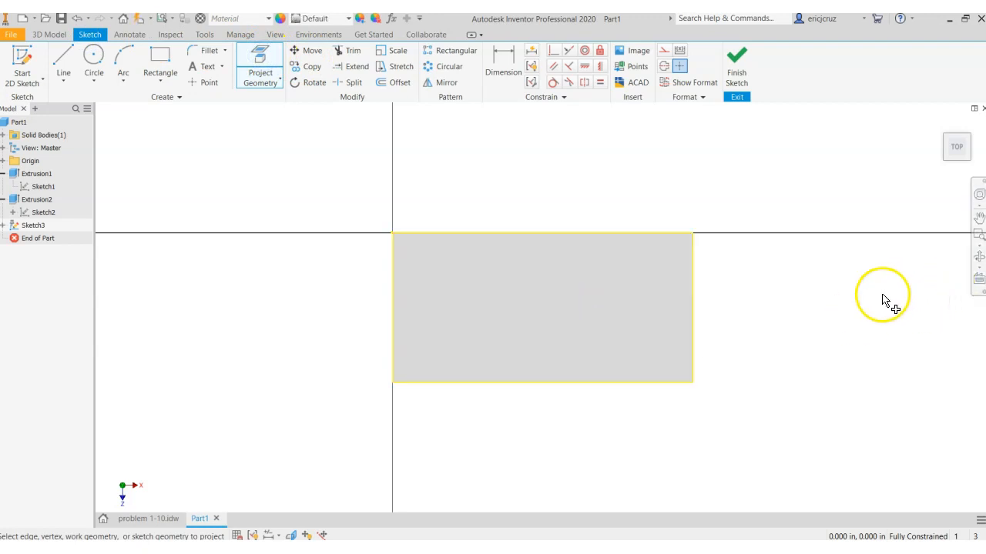
# Sketch a diagonal line about 1.95 in long at about 32° across the face's lower-right corner, and undo it
pyautogui.click(62, 62)
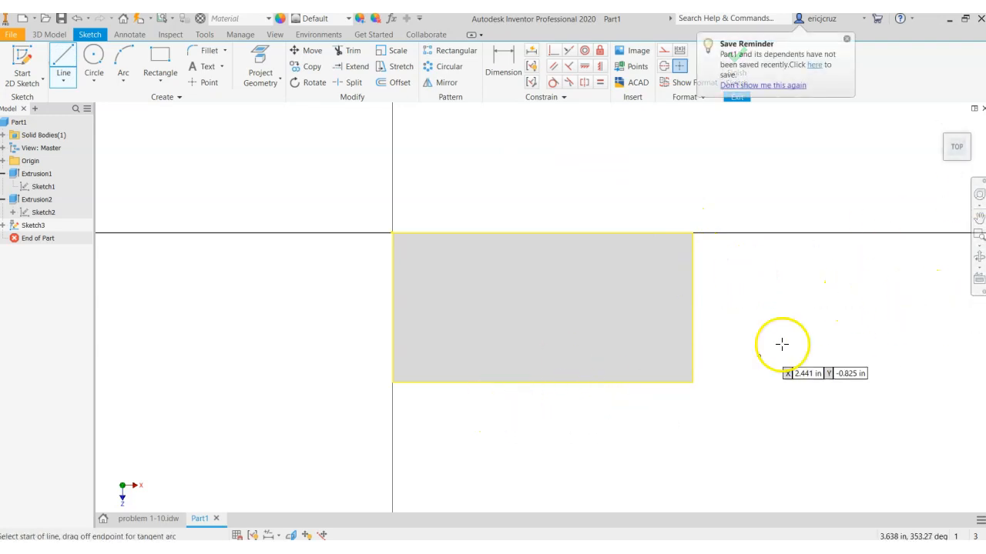
pyautogui.click(510, 419)
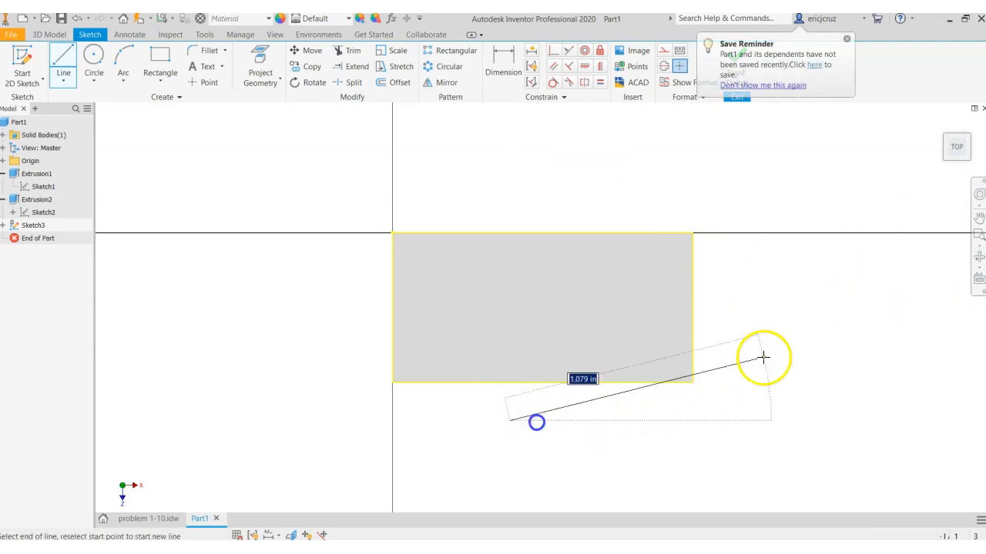
pyautogui.click(757, 266)
pyautogui.press('Escape')
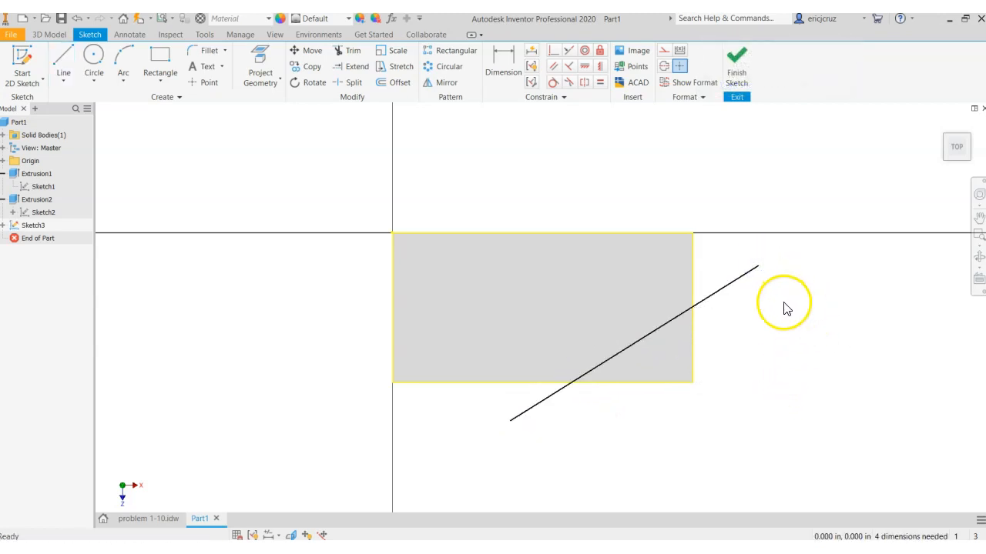
pyautogui.hotkey('ctrl', 'z')
# Sketch a single diagonal line across the top face's lower-right corner, extending beyond the face's bottom and right edges
pyautogui.click(84, 62)
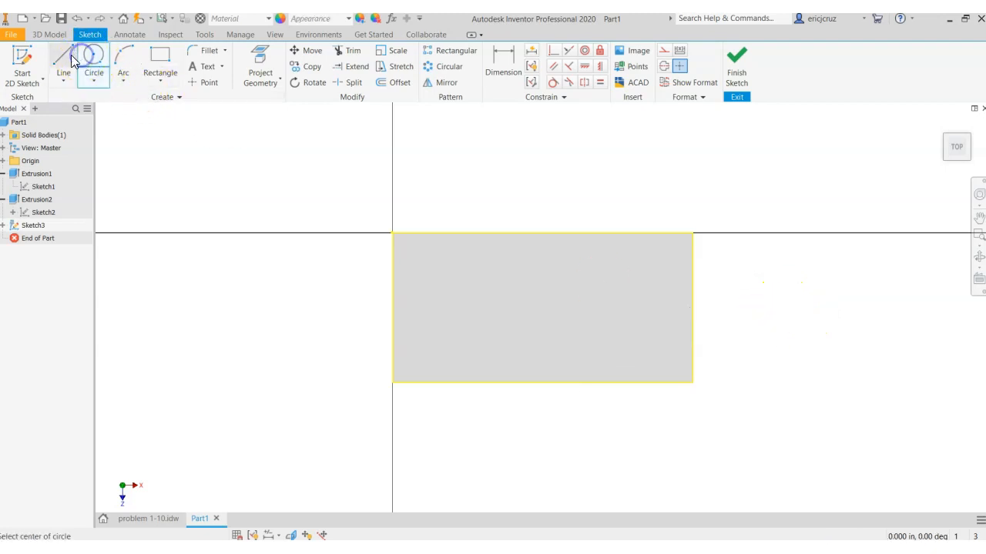
pyautogui.click(63, 61)
pyautogui.click(512, 409)
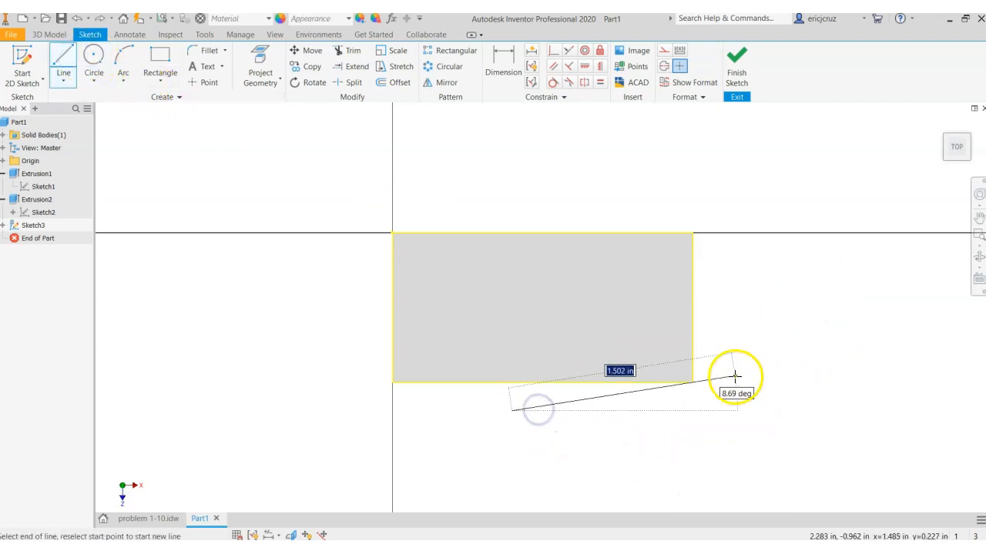
pyautogui.click(762, 272)
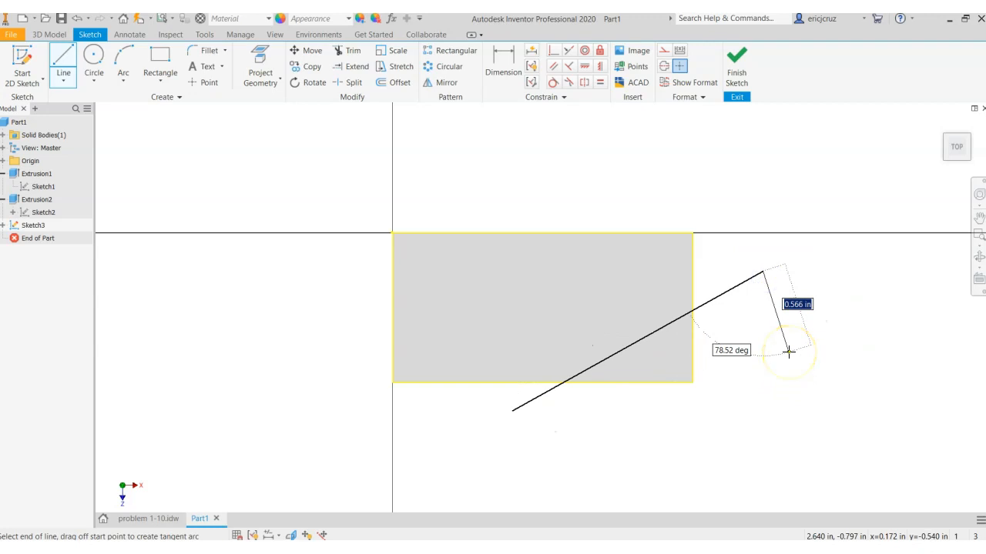
pyautogui.press('Escape')
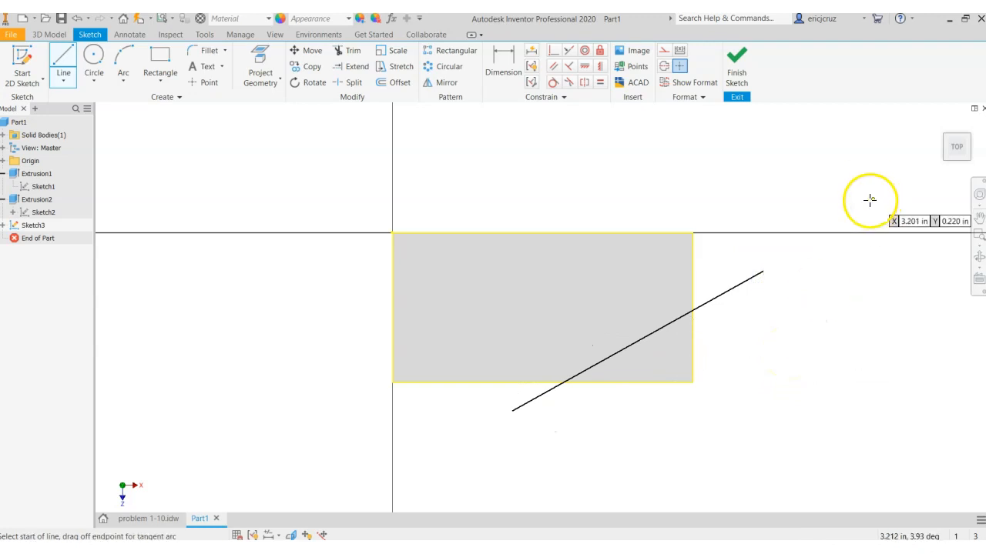
# Trim off both ends of the diagonal line that extend past the top face's bottom and right edges
pyautogui.click(594, 411)
pyautogui.click(753, 308)
pyautogui.rightClick(774, 343)
pyautogui.click(817, 346)
pyautogui.click(830, 312)
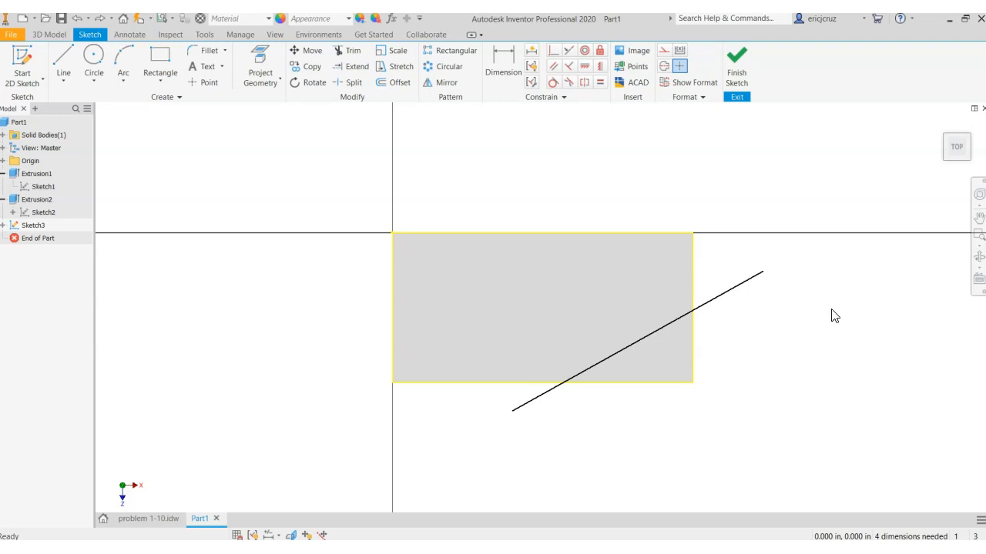
pyautogui.click(348, 50)
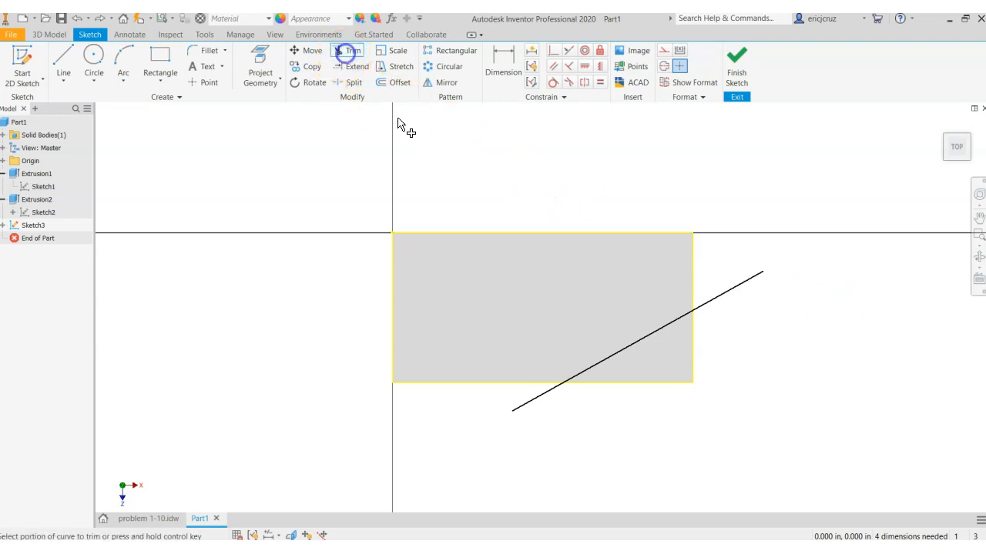
pyautogui.click(537, 406)
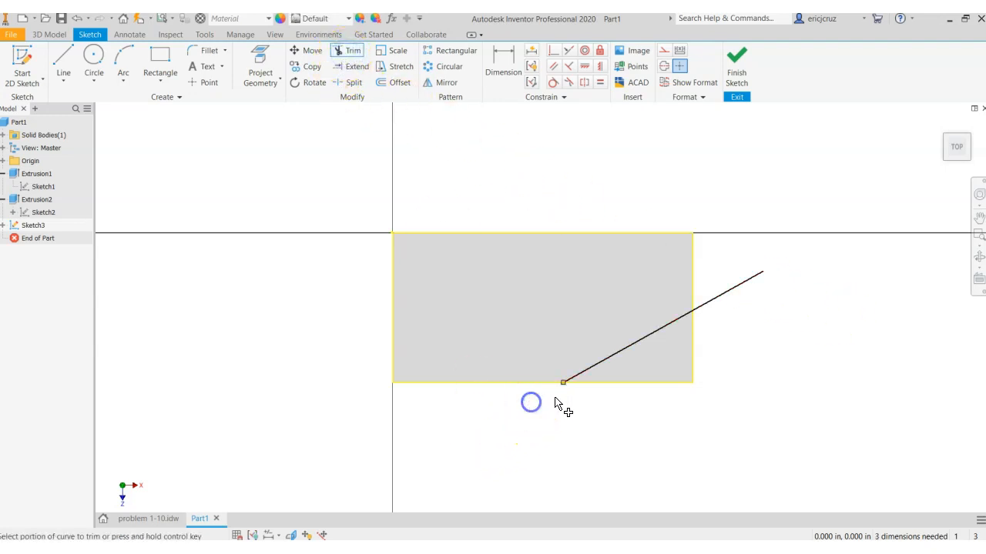
pyautogui.click(722, 294)
# Dimension the diagonal line's right endpoint at 0.5 in from the face's top edge
pyautogui.click(499, 60)
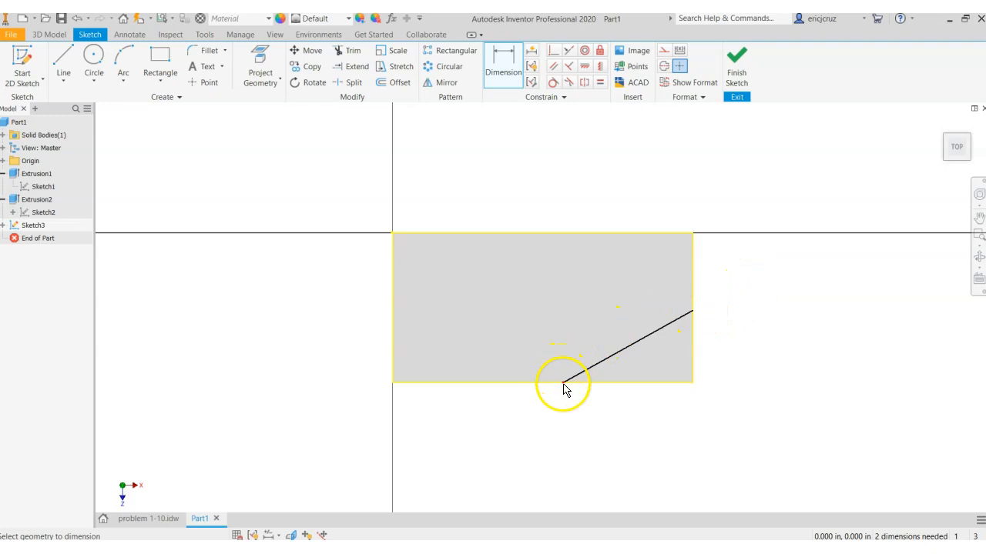
pyautogui.click(692, 314)
pyautogui.click(709, 328)
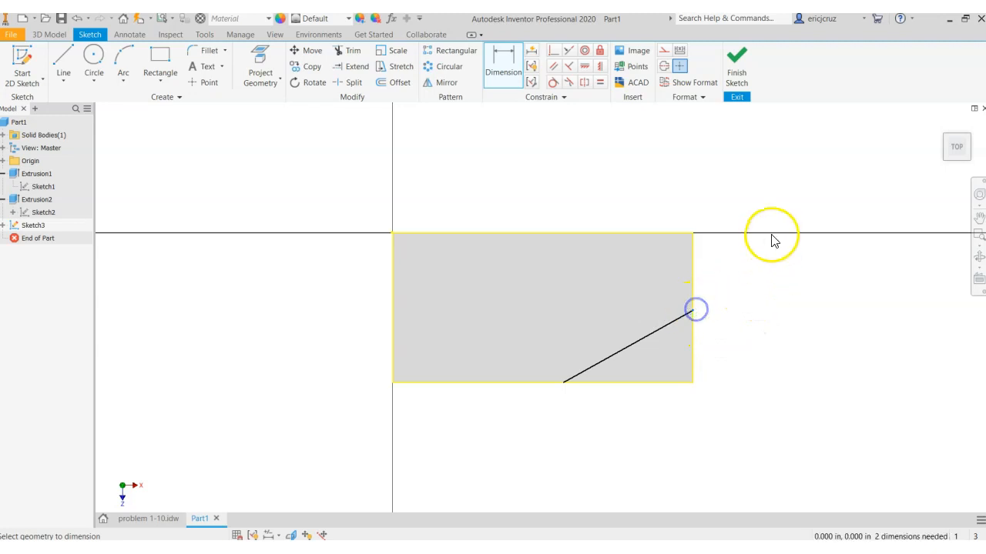
pyautogui.click(659, 233)
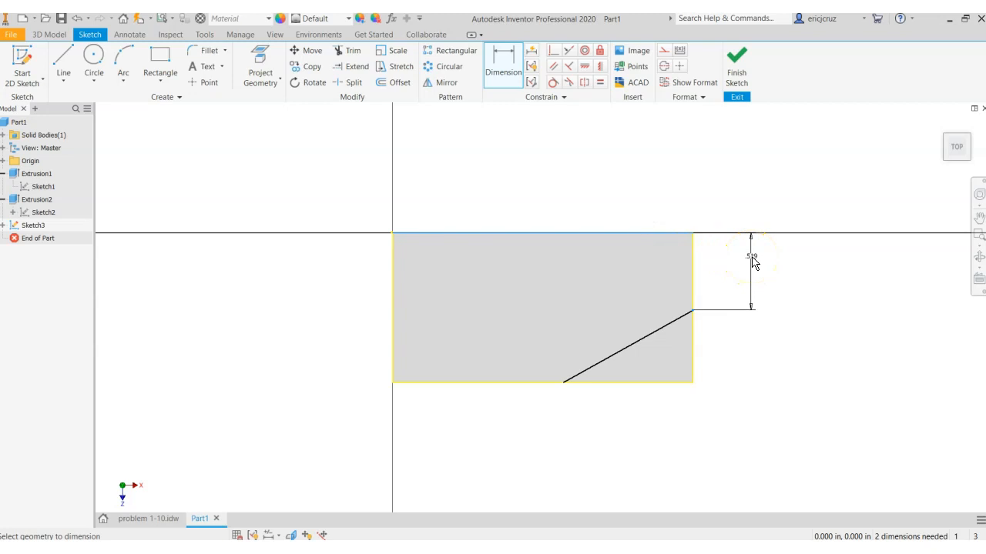
pyautogui.click(752, 262)
pyautogui.write('.')
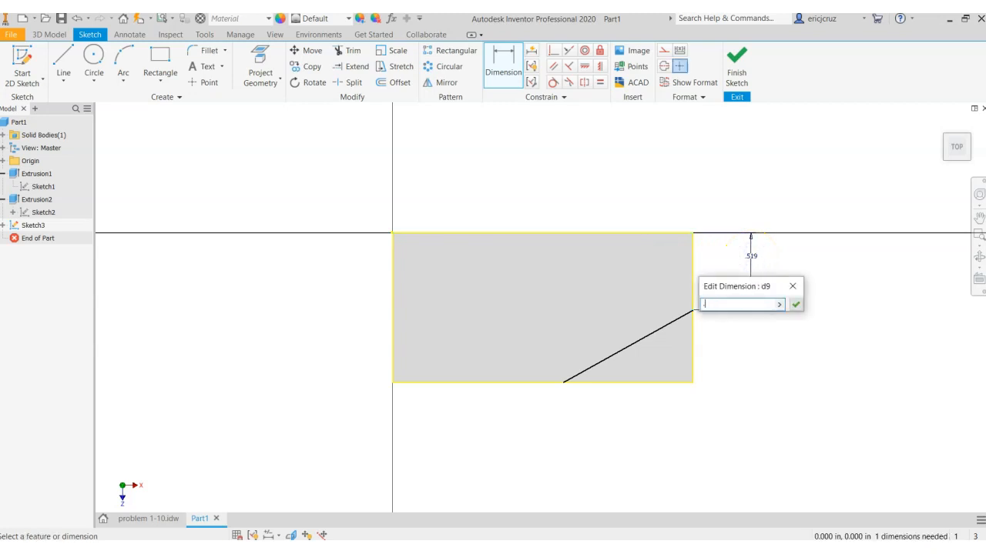
pyautogui.write('5')
pyautogui.press('Return')
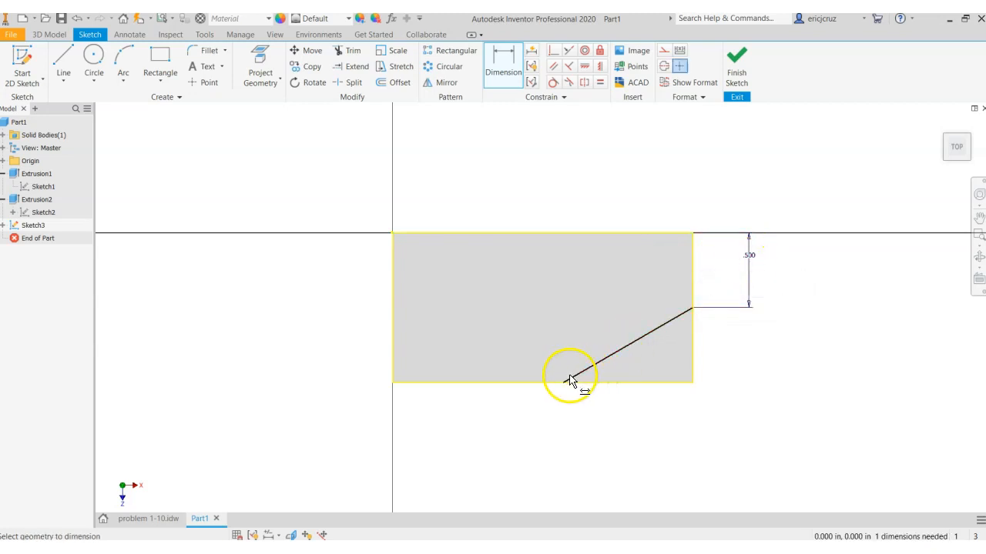
# Dimension the diagonal line's lower endpoint at 1.25 in from the face's left edge, and finish the sketch
pyautogui.click(564, 383)
pyautogui.click(393, 355)
pyautogui.click(487, 424)
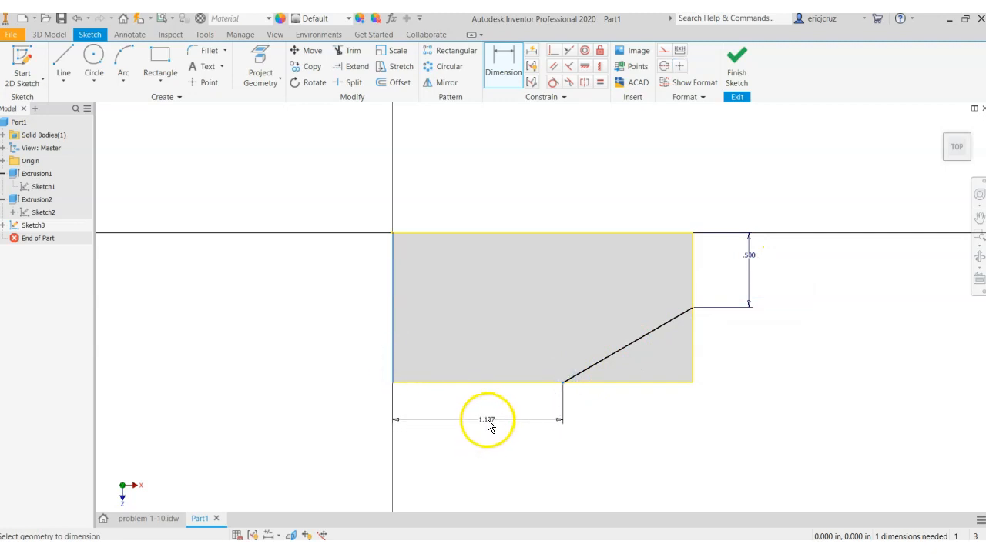
pyautogui.click(487, 423)
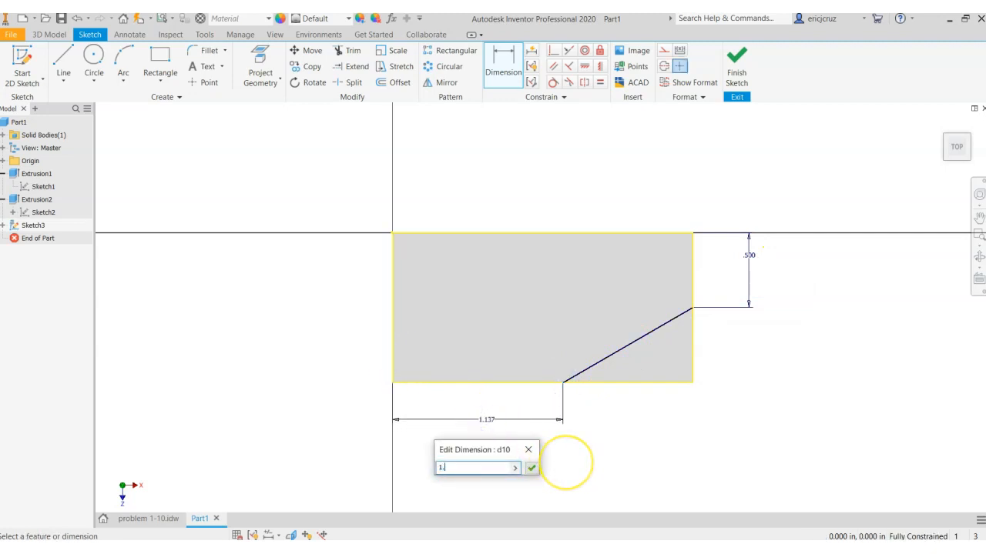
pyautogui.write('1.25')
pyautogui.press('Return')
pyautogui.click(686, 418)
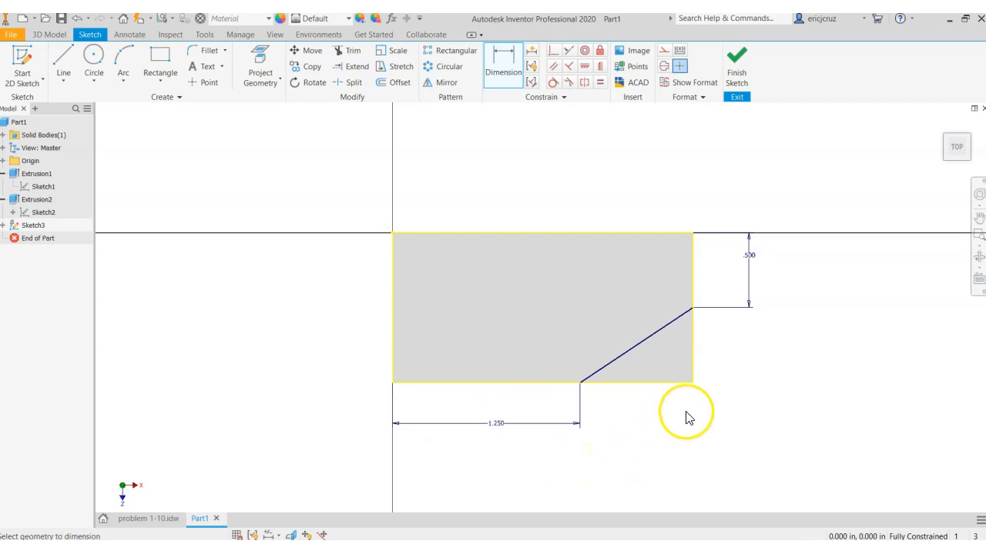
pyautogui.click(732, 87)
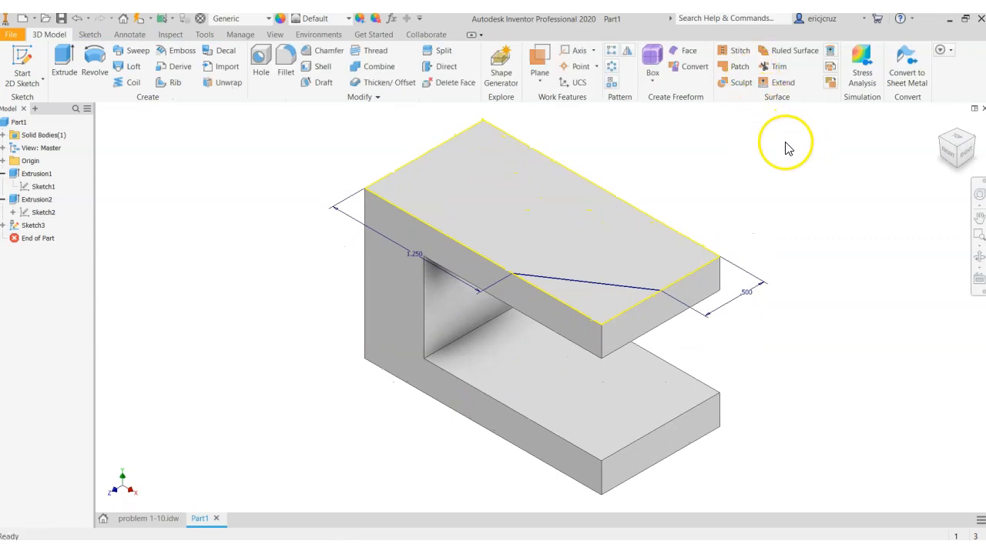
# Extrude the triangular corner profile as a cut through all of the part
pyautogui.click(64, 63)
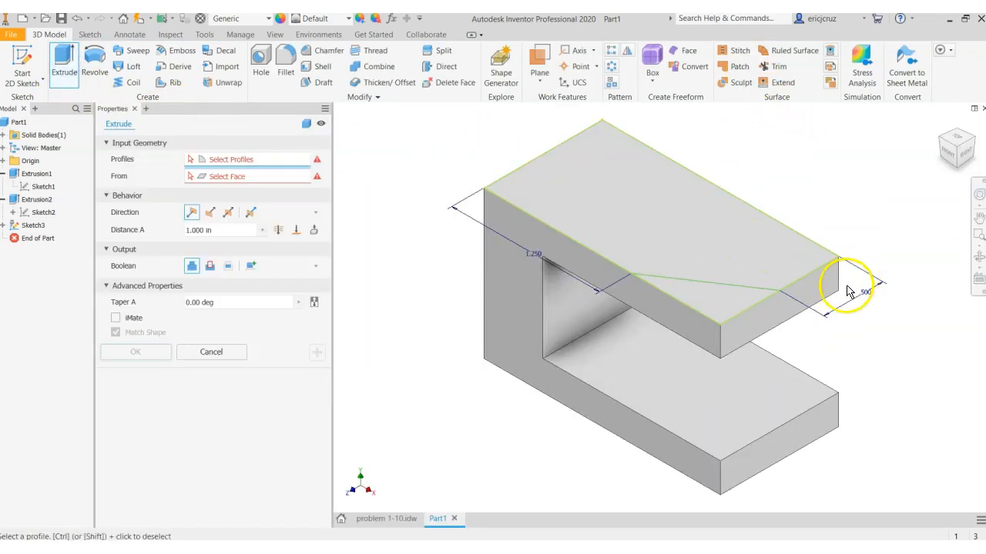
pyautogui.click(716, 297)
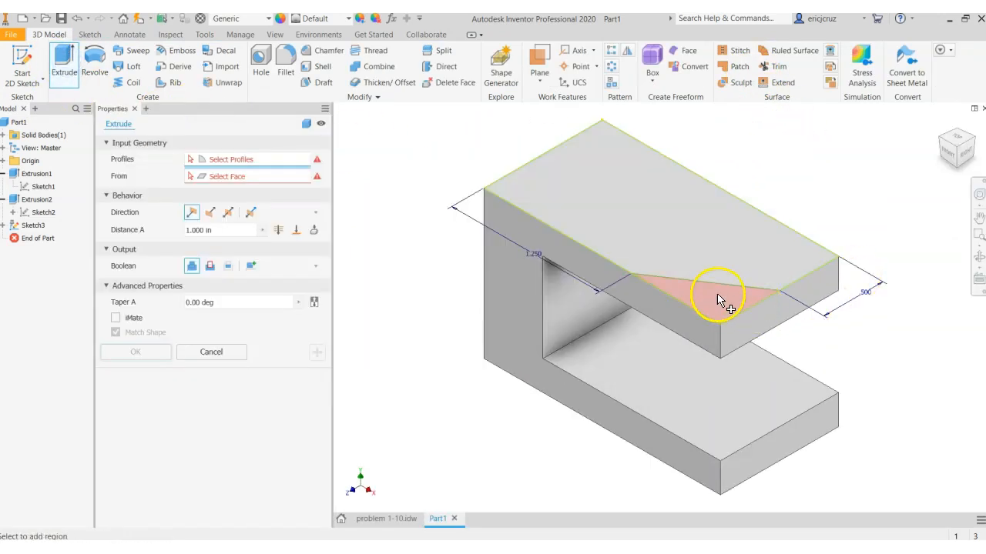
pyautogui.click(278, 229)
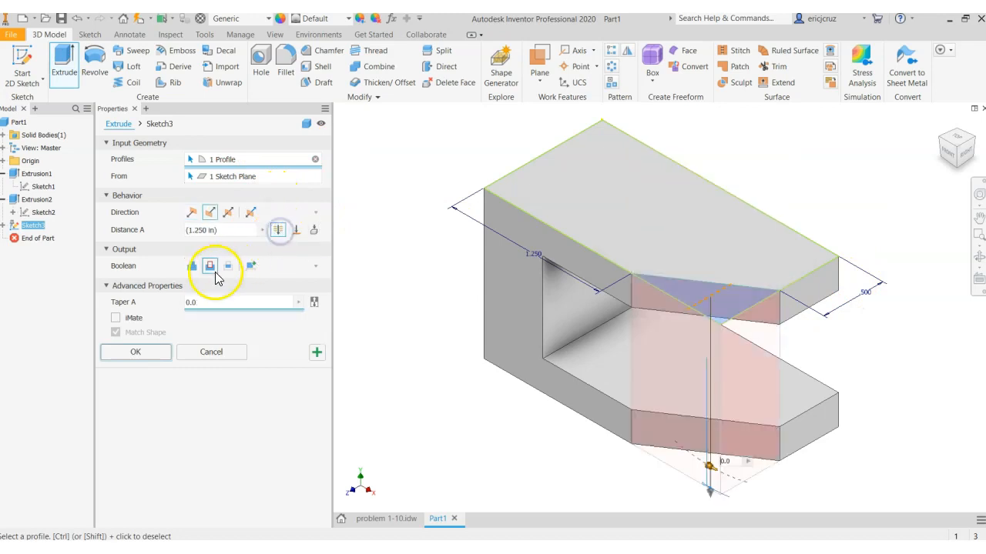
pyautogui.click(211, 268)
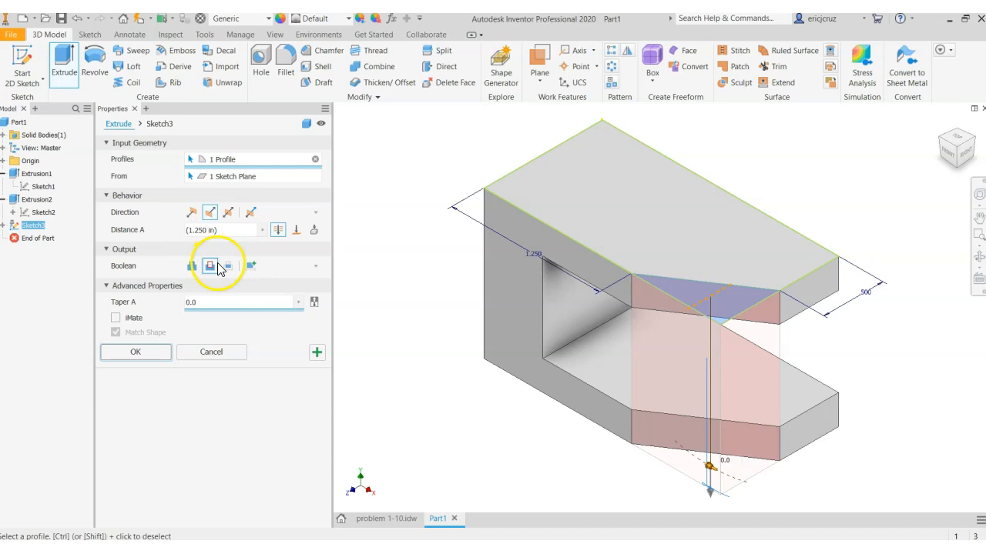
pyautogui.click(152, 358)
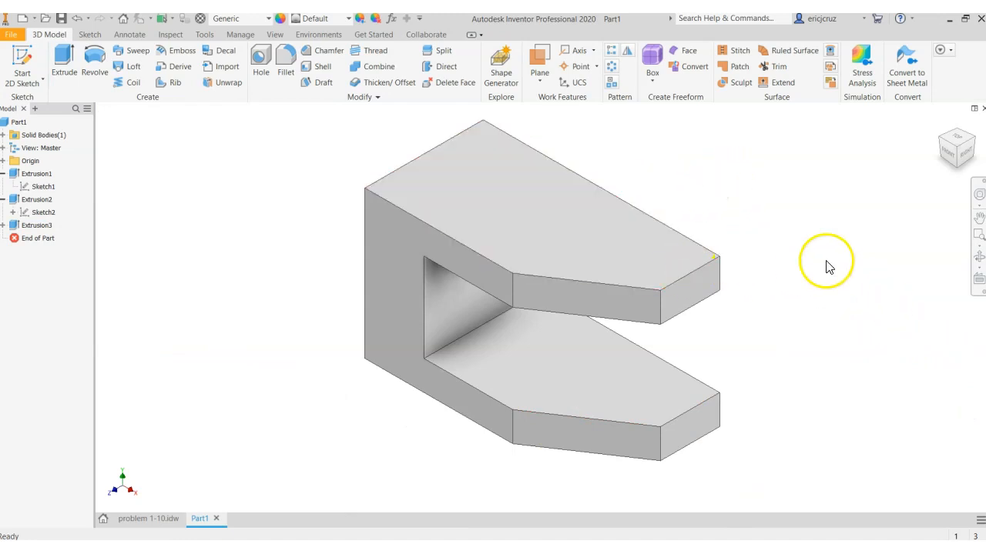
# Start a new sketch on the part's top face and draw a 0.5 in diameter circle near the middle of the face
pyautogui.rightClick(545, 223)
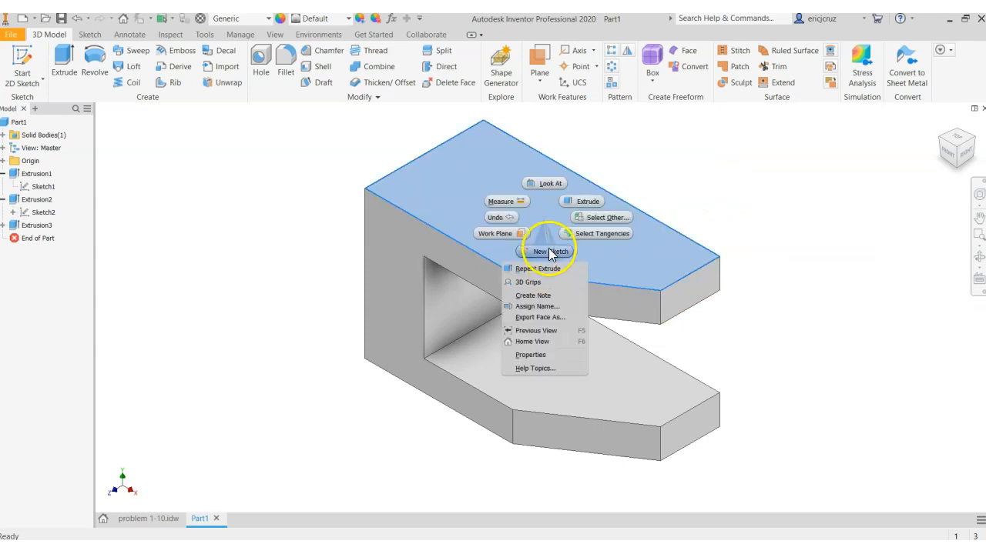
pyautogui.click(547, 248)
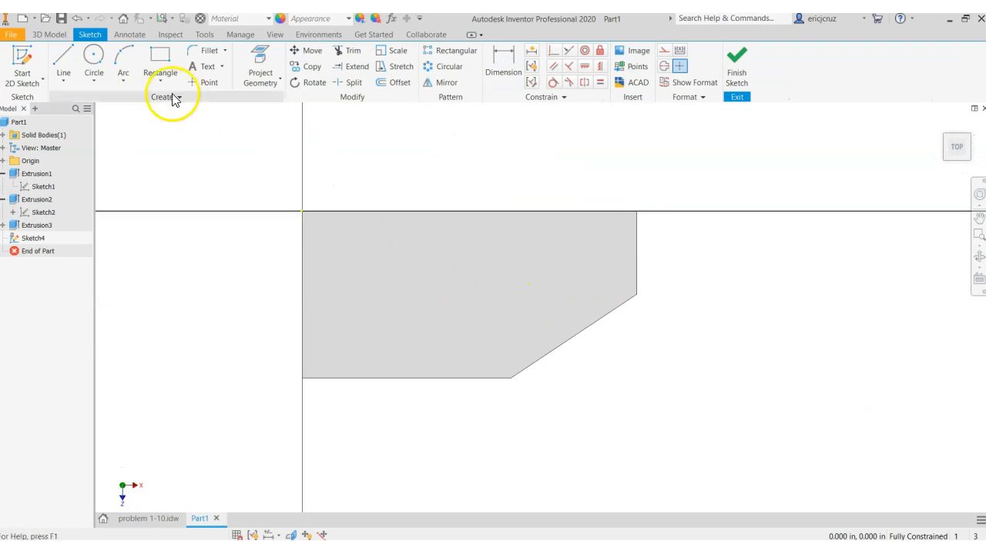
pyautogui.click(93, 60)
pyautogui.click(457, 282)
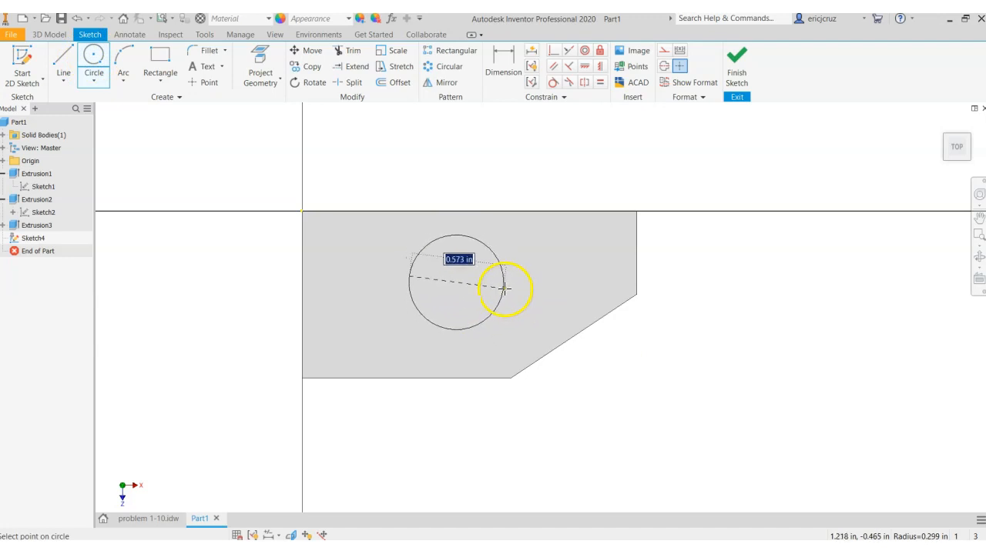
pyautogui.click(490, 312)
pyautogui.rightClick(489, 311)
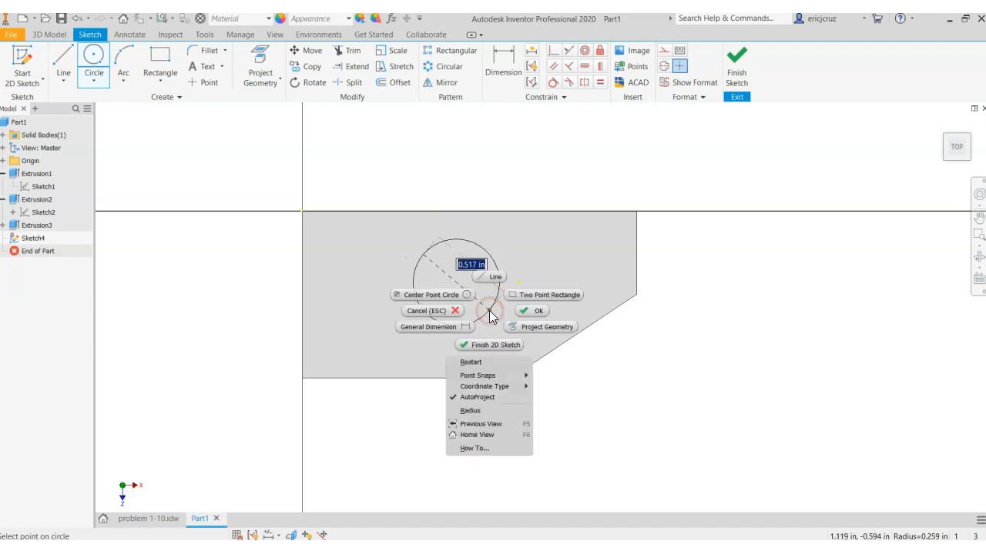
pyautogui.click(489, 409)
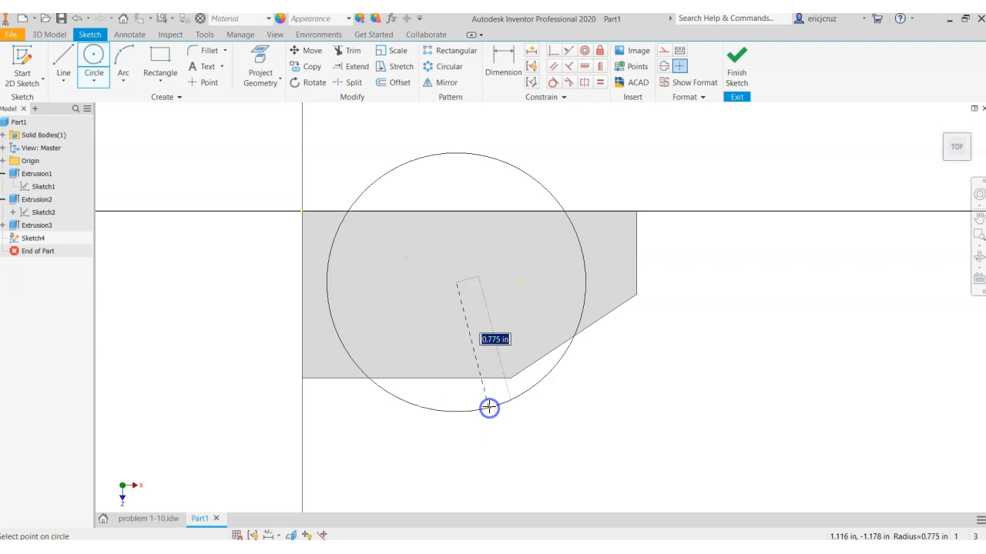
pyautogui.rightClick(472, 325)
pyautogui.click(478, 420)
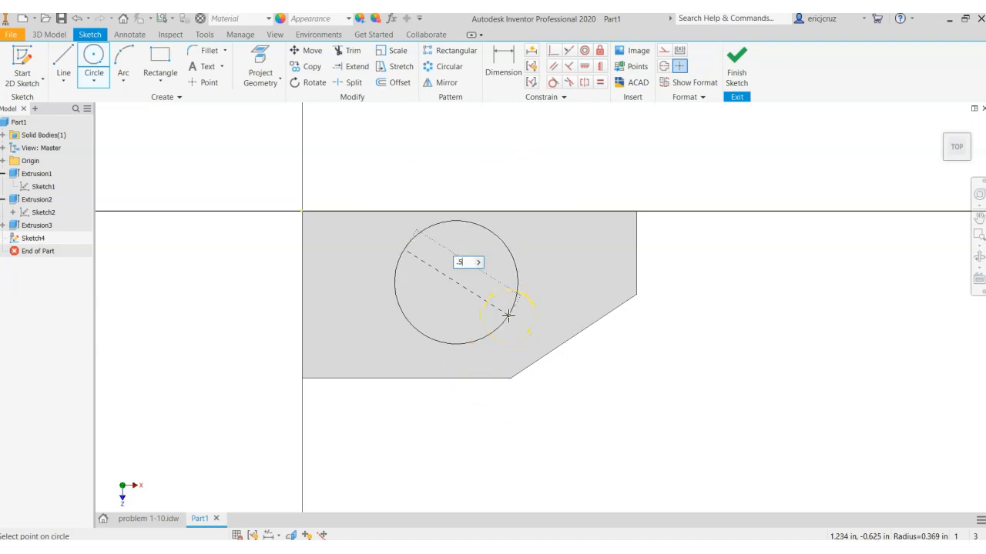
pyautogui.write('.5')
pyautogui.press('Return')
# Project the top face's outline into the sketch and dimension the circle's center at 0.5 in from the face's top edge
pyautogui.click(539, 228)
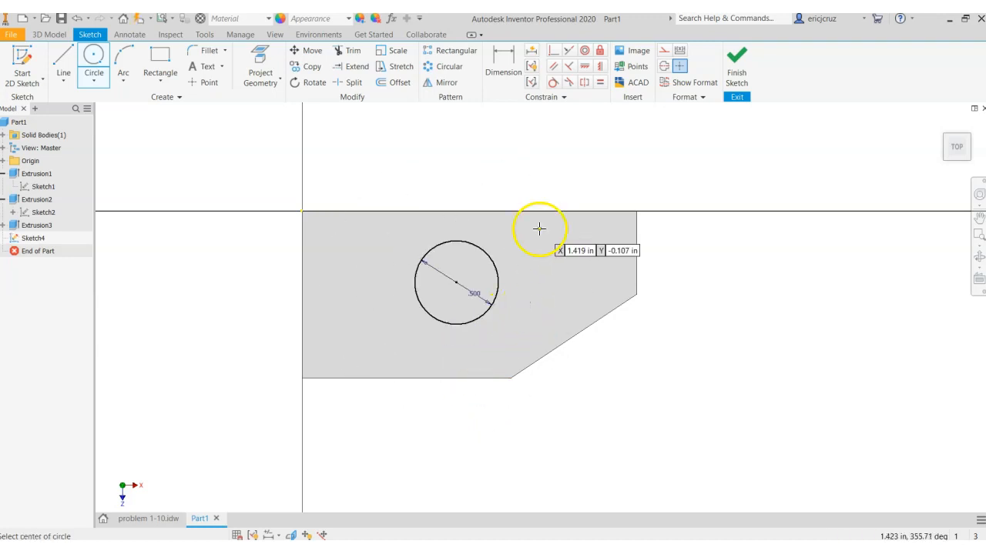
pyautogui.click(590, 280)
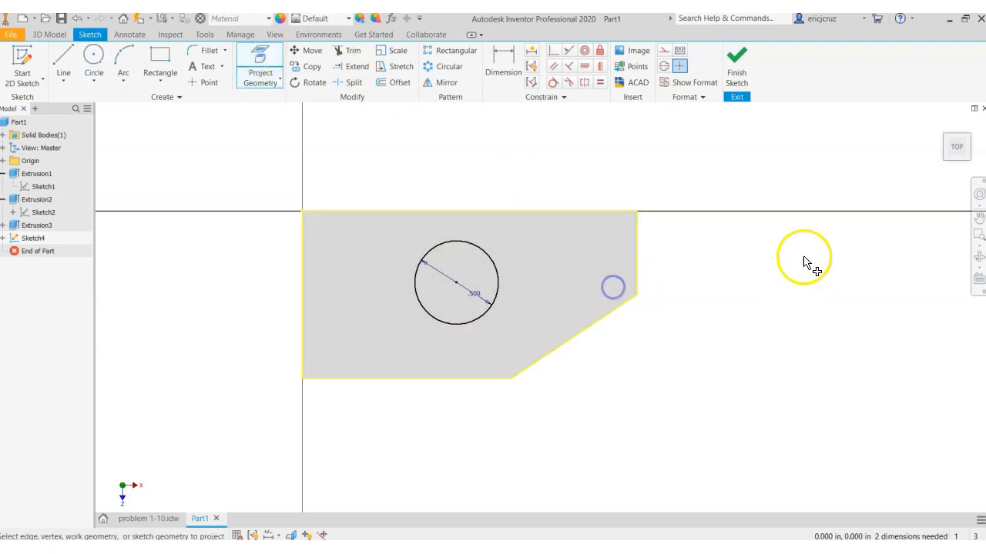
pyautogui.click(500, 65)
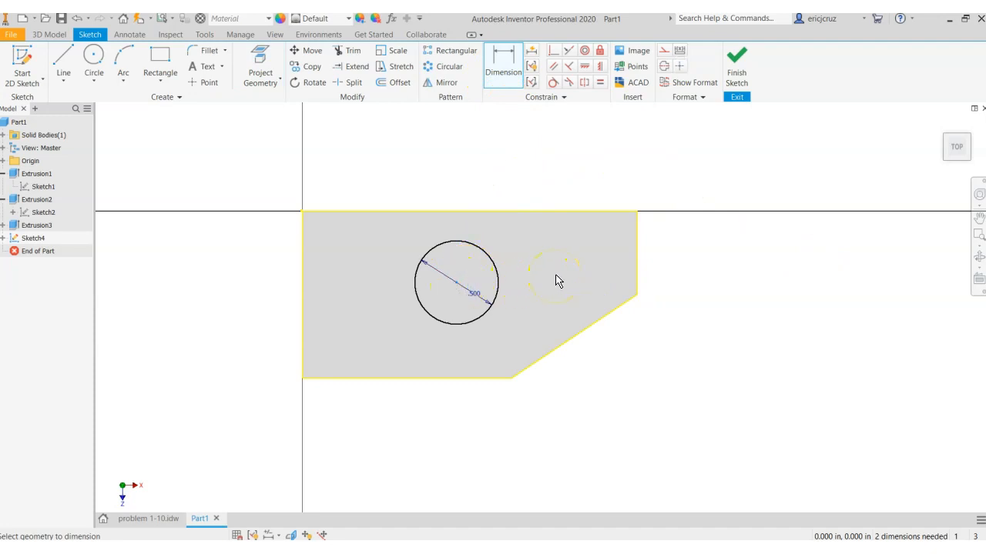
pyautogui.click(539, 212)
pyautogui.click(698, 253)
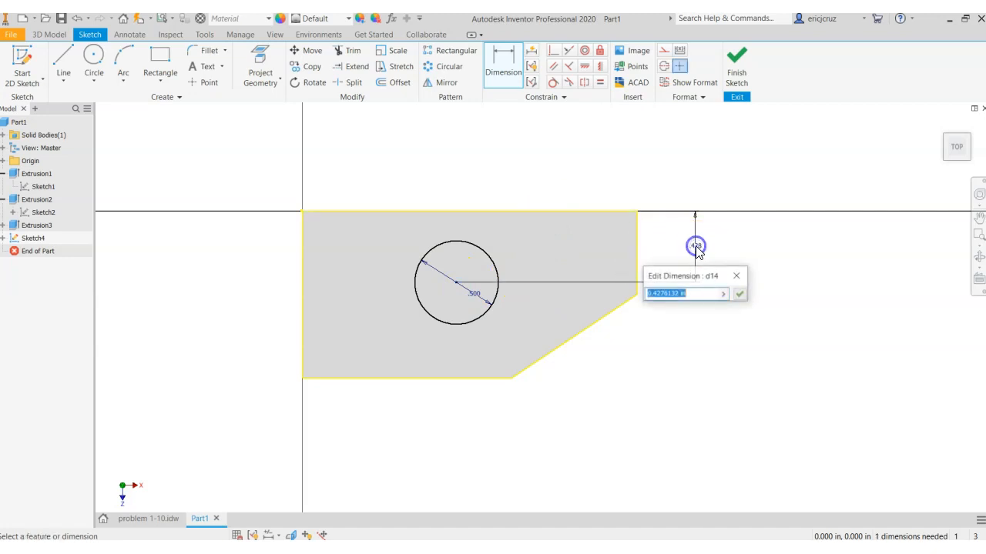
pyautogui.write('.5')
pyautogui.press('Return')
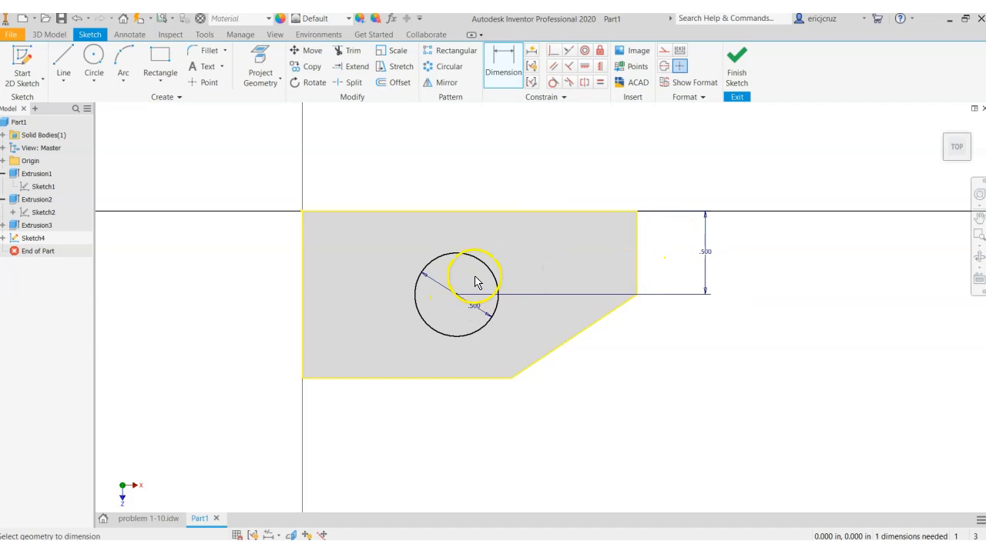
# Dimension the circle's center at 1 in from the face's left edge, and finish the sketch
pyautogui.click(460, 302)
pyautogui.click(306, 307)
pyautogui.click(456, 294)
pyautogui.click(409, 170)
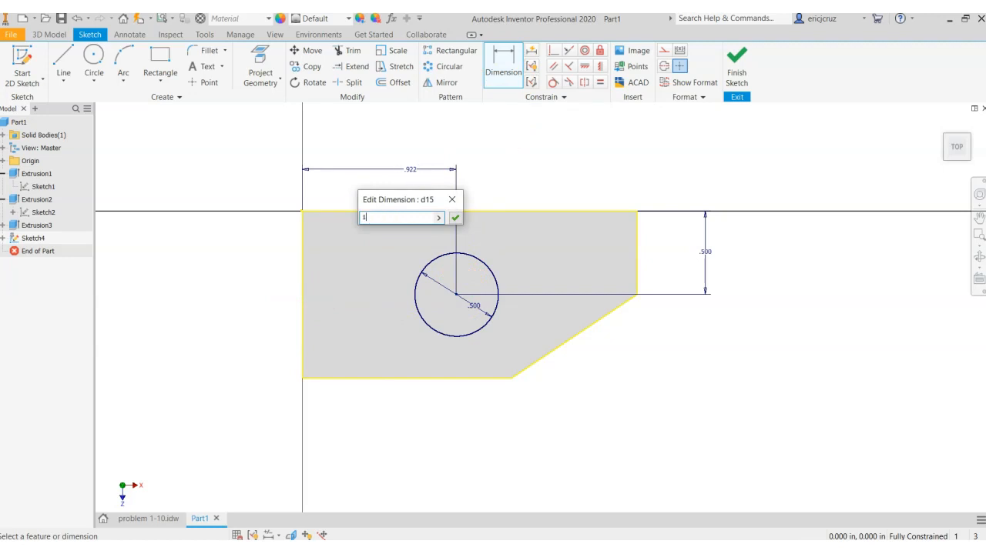
pyautogui.write('1')
pyautogui.press('Return')
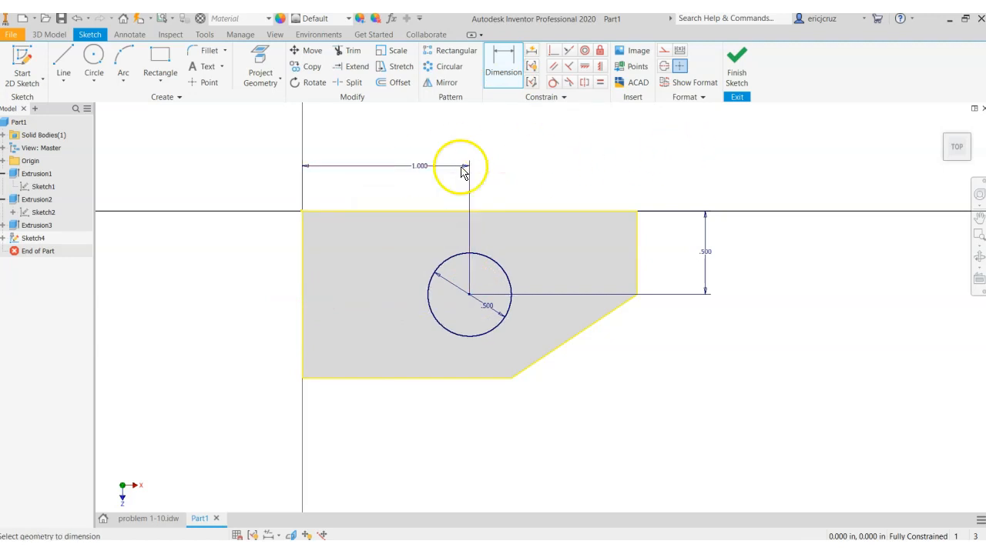
pyautogui.click(737, 63)
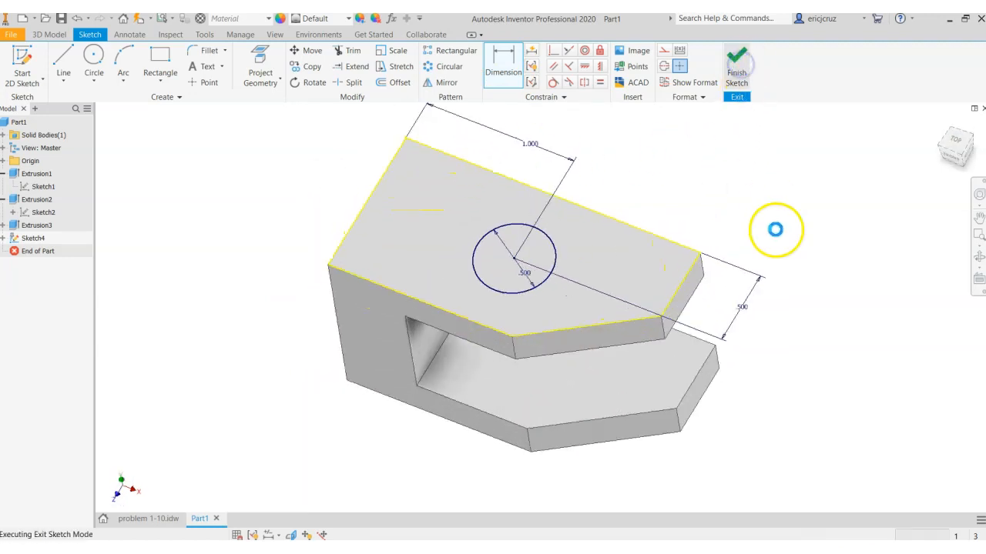
# Extrude the circle as a cut through all of the part to make a hole through both arms
pyautogui.click(67, 69)
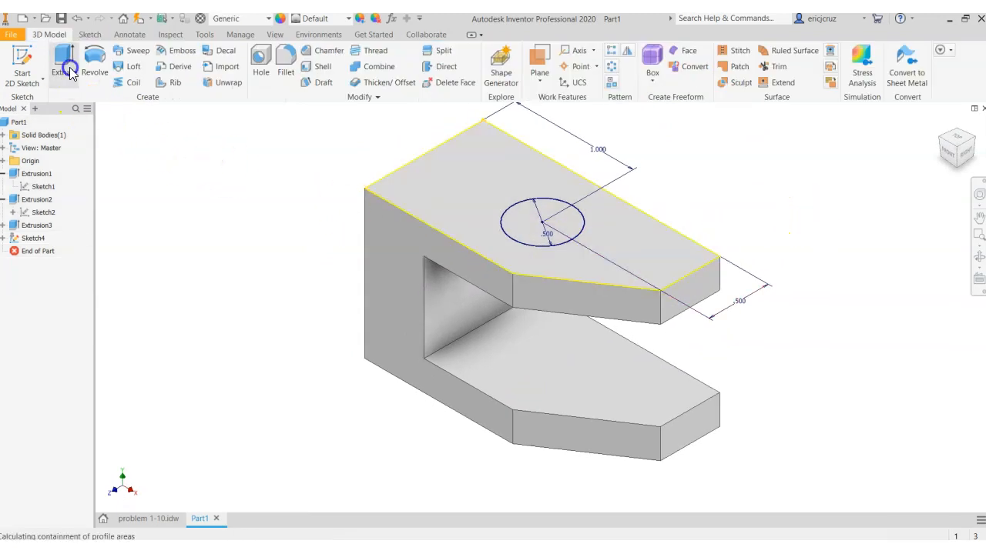
pyautogui.click(282, 234)
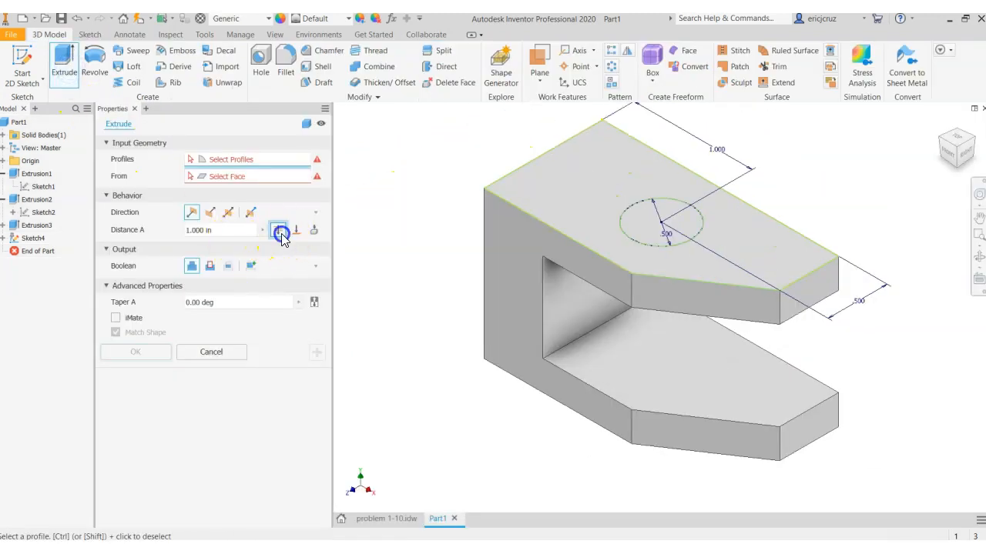
pyautogui.click(676, 242)
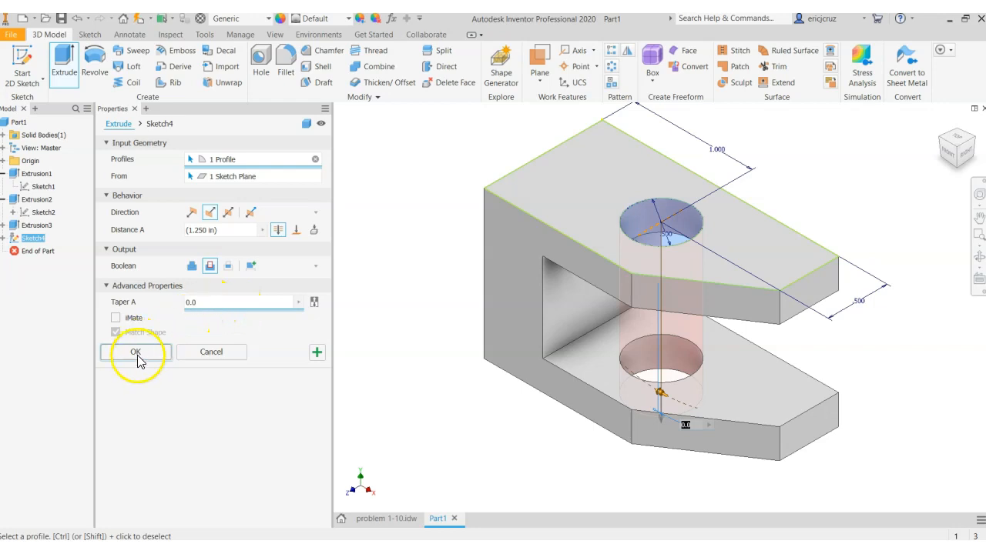
pyautogui.click(135, 352)
pyautogui.press('F4')
pyautogui.moveTo(780, 374)
pyautogui.mouseDown()
pyautogui.moveTo(784, 312)
pyautogui.moveTo(772, 389)
pyautogui.moveTo(819, 358)
pyautogui.moveTo(706, 334)
pyautogui.moveTo(733, 381)
pyautogui.moveTo(779, 380)
pyautogui.moveTo(737, 387)
pyautogui.moveTo(778, 385)
pyautogui.mouseUp()
pyautogui.press('Escape')
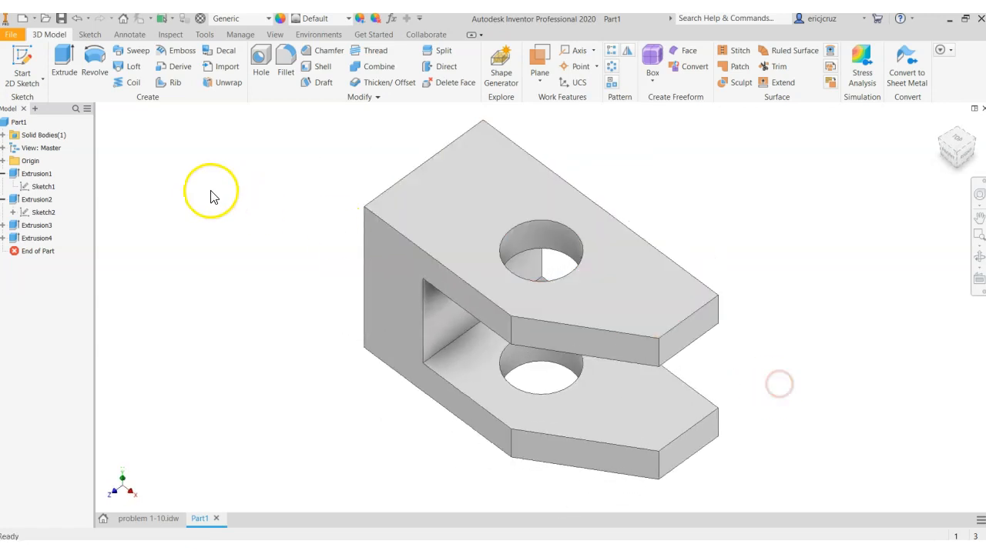
# Open the Material Browser, enlarge it slightly and place it clear of the part
pyautogui.click(240, 35)
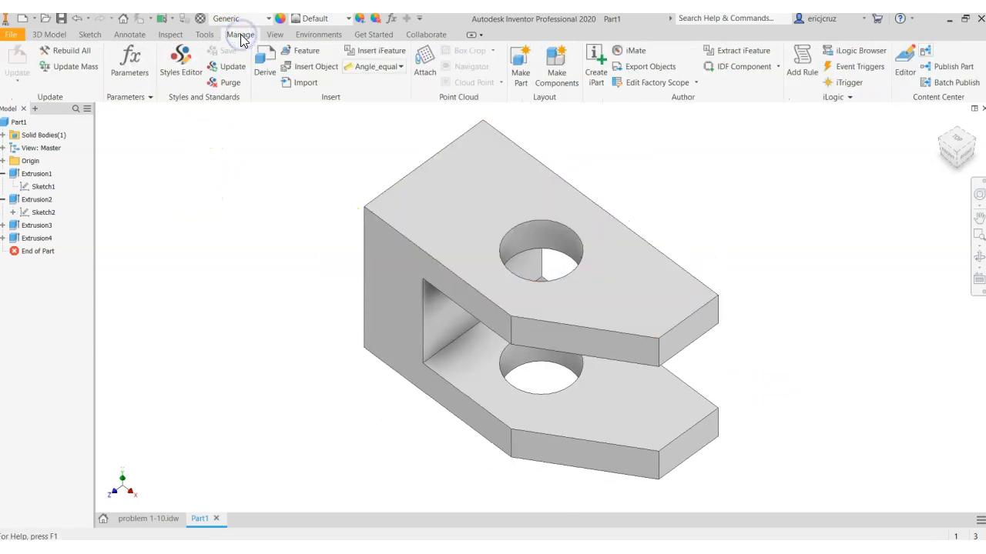
pyautogui.click(204, 35)
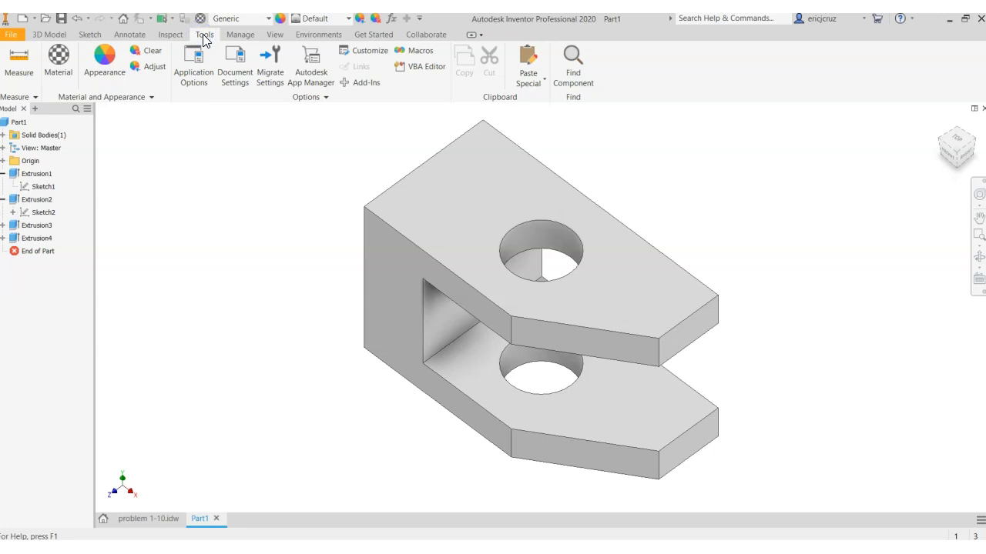
pyautogui.click(56, 72)
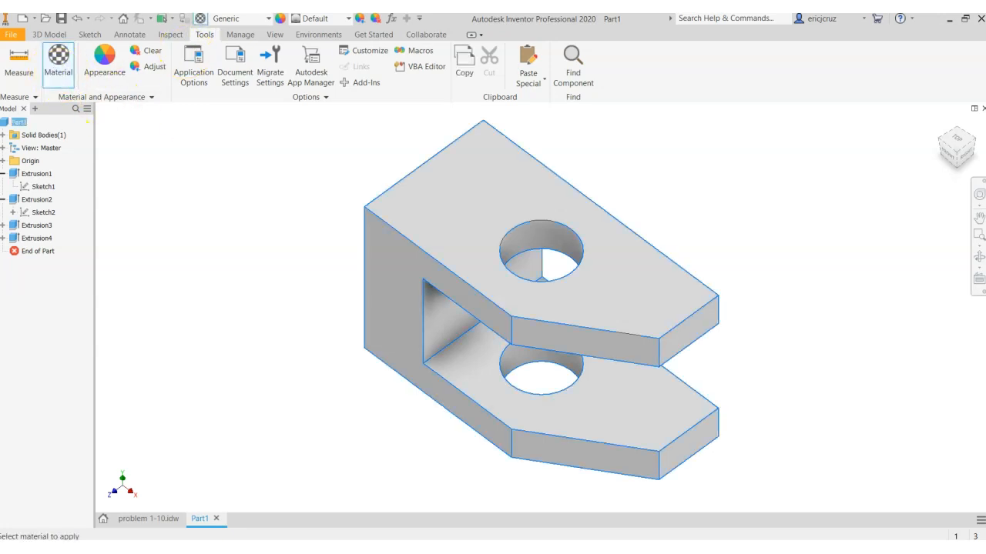
pyautogui.moveTo(330, 137); pyautogui.dragTo(192, 116)
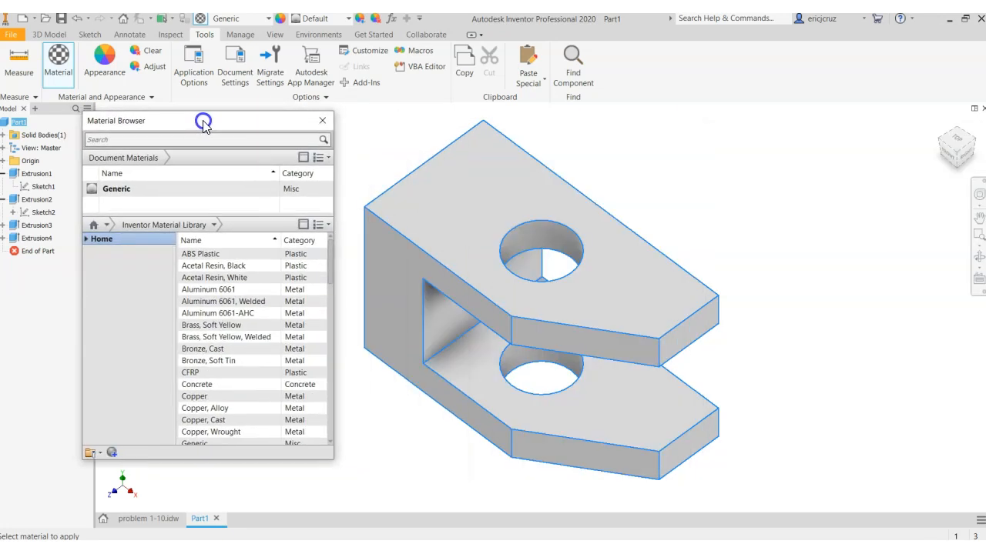
pyautogui.moveTo(326, 458); pyautogui.dragTo(337, 477)
pyautogui.moveTo(228, 119); pyautogui.dragTo(198, 119)
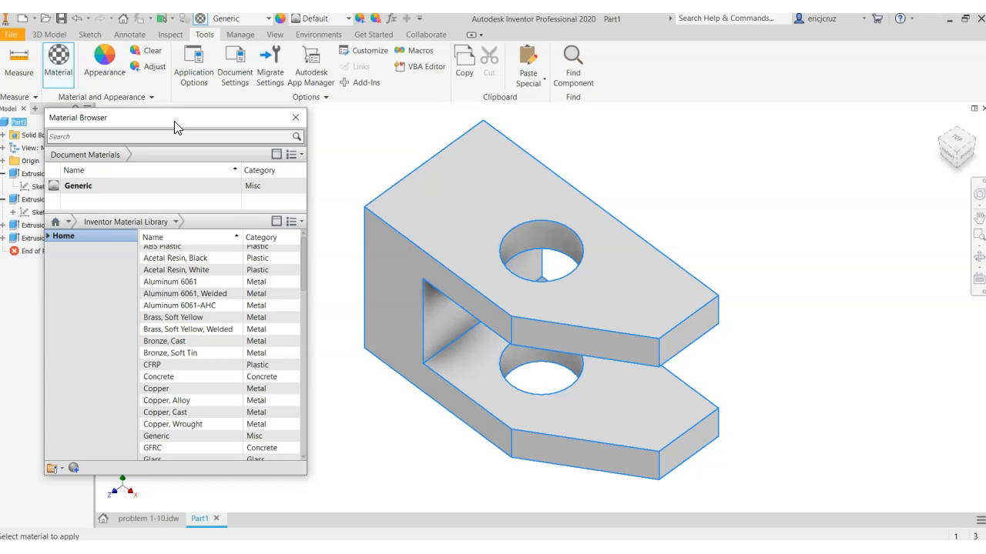
# Assign Aluminum 6061 from the Inventor Material Library to the part and close the Material Browser
pyautogui.scroll(1, 181, 235)
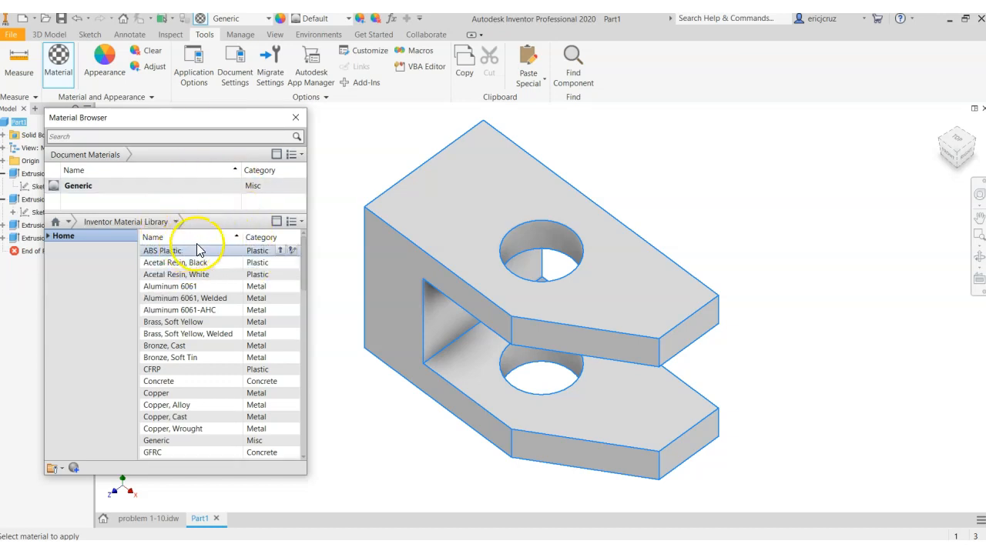
pyautogui.click(303, 275)
pyautogui.moveTo(303, 276); pyautogui.dragTo(308, 309)
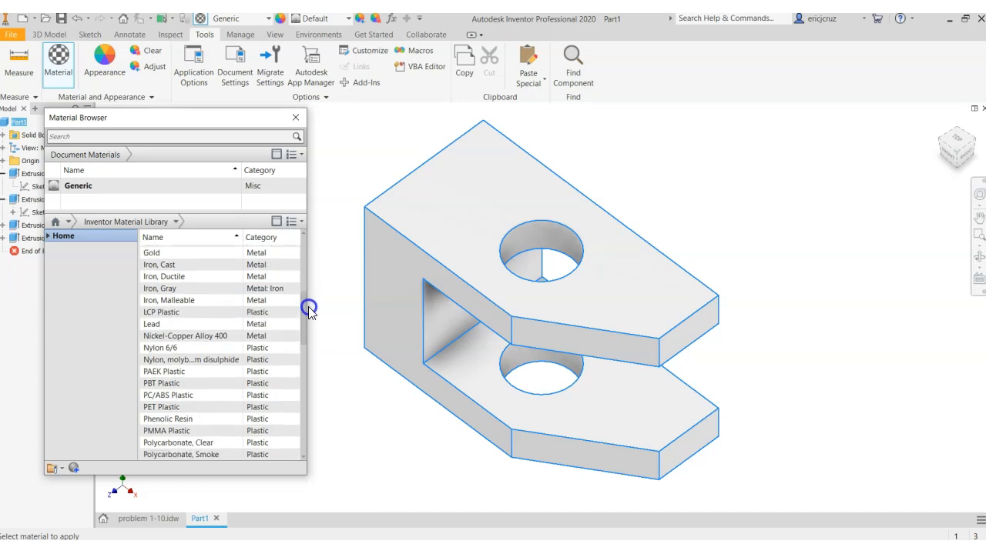
pyautogui.click(249, 266)
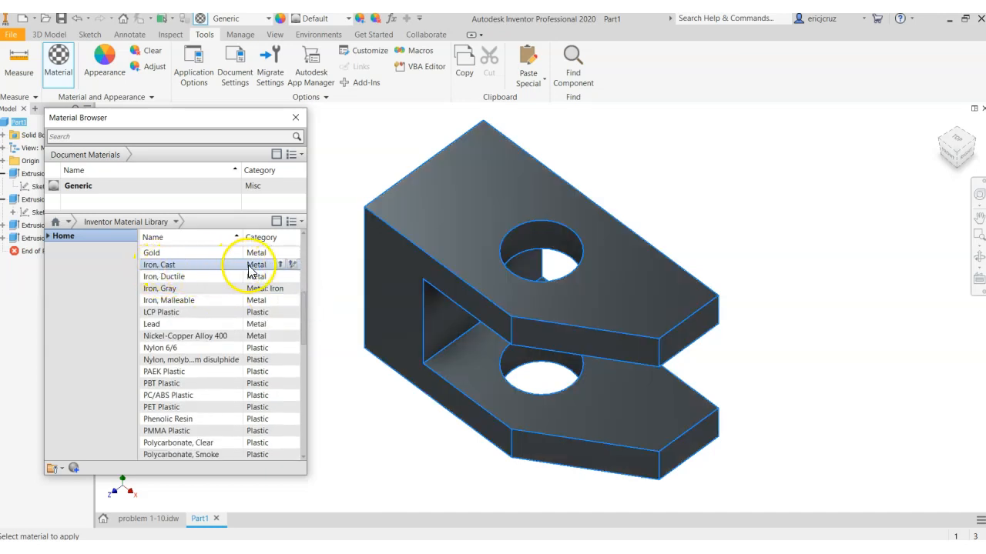
pyautogui.scroll(-4, 224, 336)
pyautogui.scroll(10, 226, 334)
pyautogui.click(185, 289)
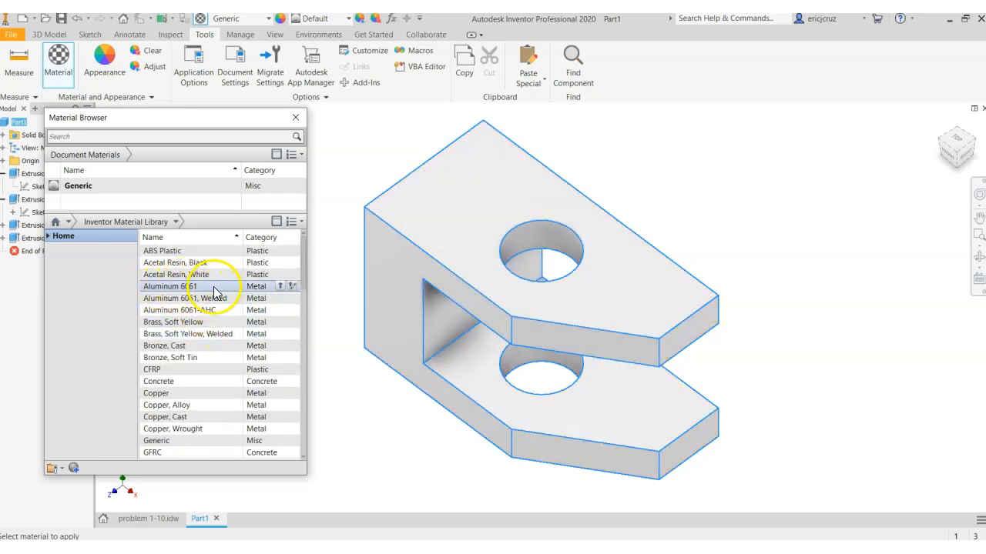
pyautogui.click(279, 286)
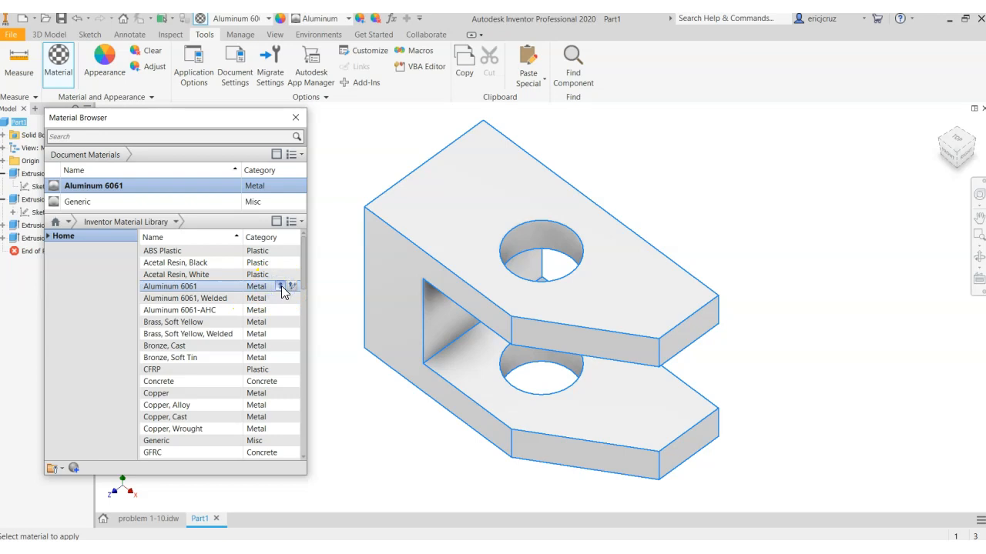
pyautogui.click(297, 119)
# Open the part's iProperties and calculate its physical properties for the assigned material
pyautogui.moveTo(772, 314)
pyautogui.keyDown('shift'); pyautogui.mouseDown(button='middle')
pyautogui.moveTo(777, 285)
pyautogui.moveTo(770, 306)
pyautogui.mouseUp(button='middle'); pyautogui.keyUp('shift')
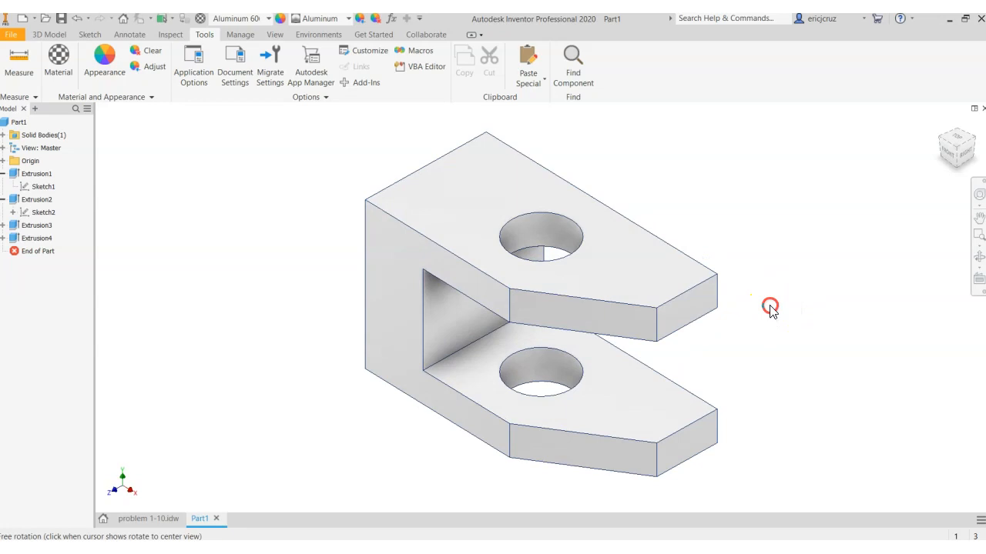
pyautogui.click(12, 36)
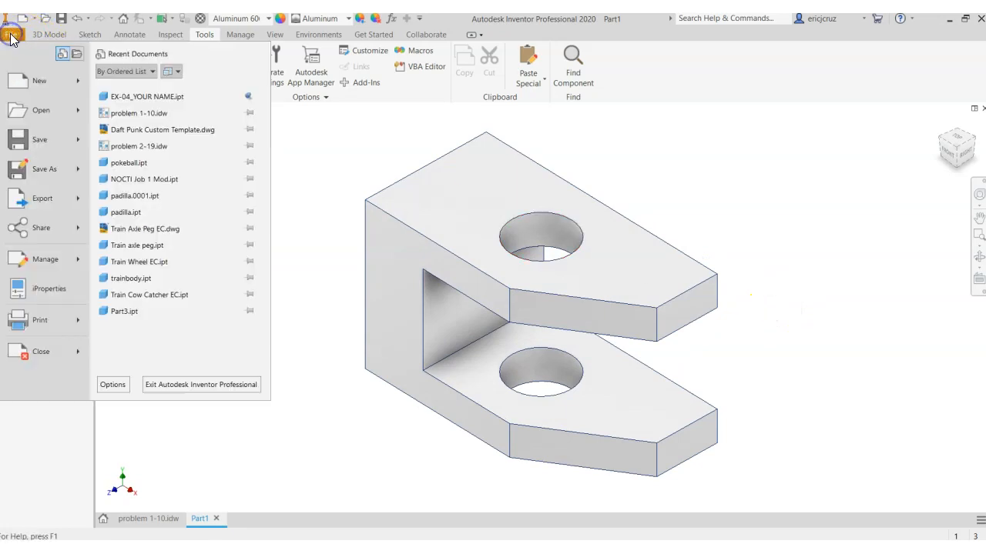
pyautogui.click(41, 284)
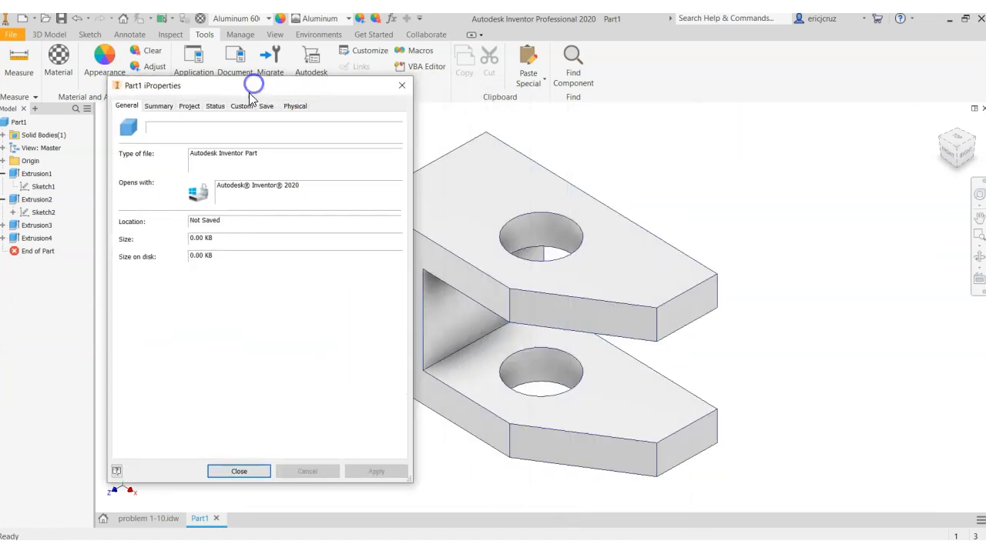
pyautogui.click(159, 107)
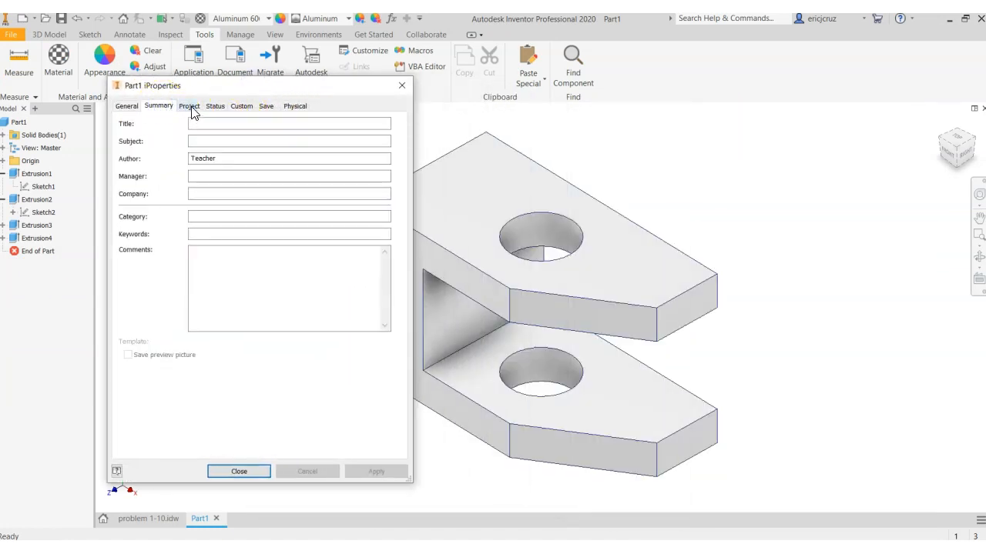
pyautogui.click(192, 109)
pyautogui.click(291, 106)
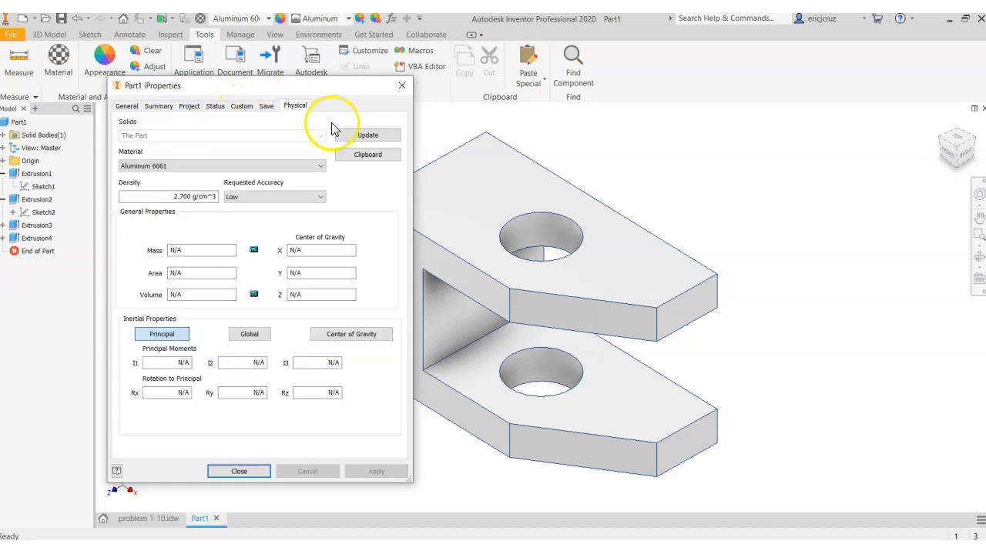
pyautogui.click(350, 136)
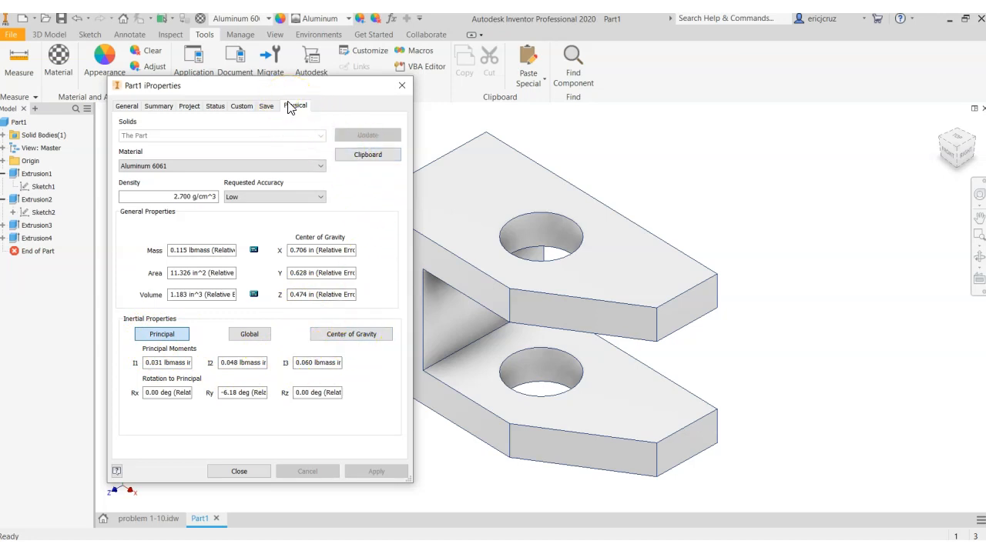
# Examine the part's density and general properties, and its mass moments of inertia about the center of gravity
pyautogui.moveTo(281, 93)
pyautogui.mouseDown()
pyautogui.moveTo(301, 87)
pyautogui.moveTo(293, 92)
pyautogui.mouseUp()
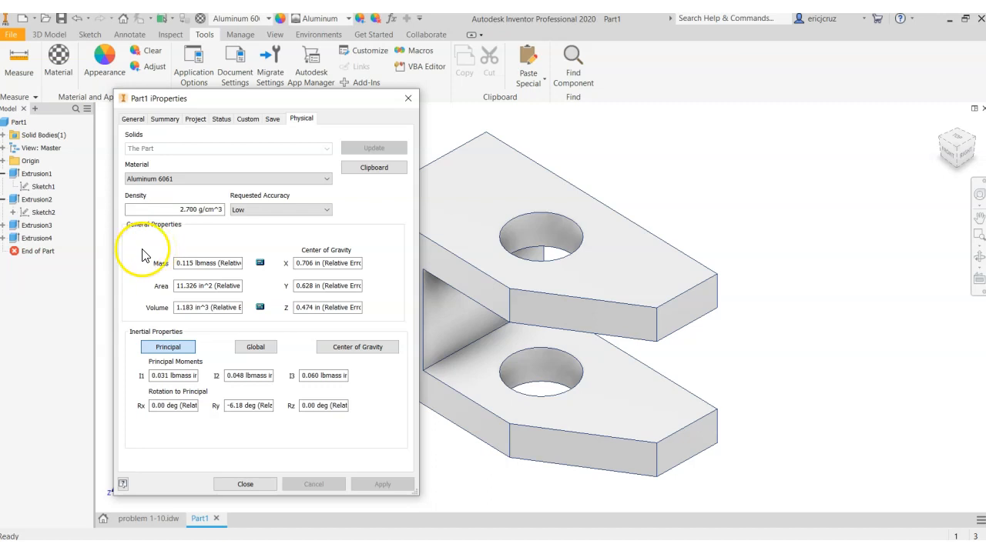
pyautogui.click(184, 209)
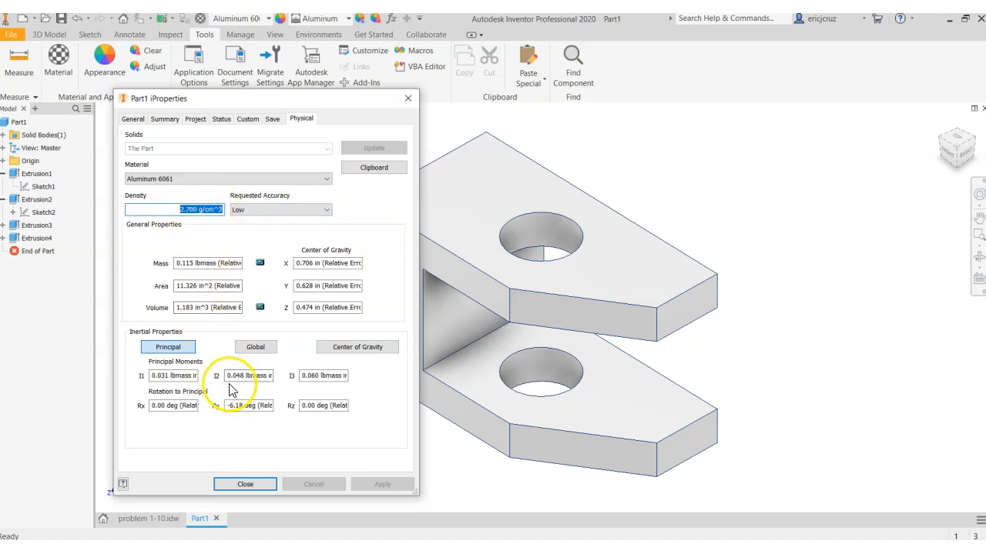
pyautogui.click(338, 352)
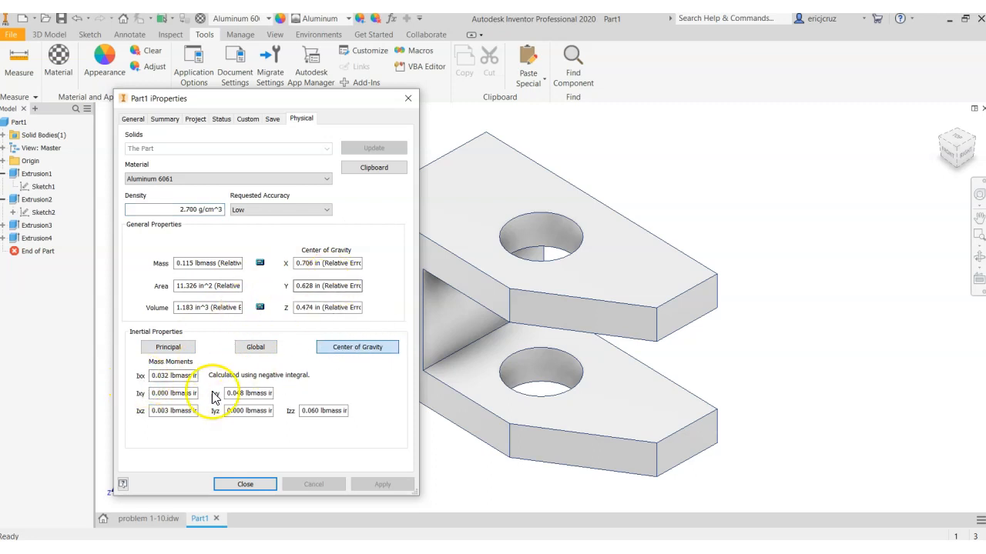
pyautogui.moveTo(169, 375); pyautogui.dragTo(145, 378)
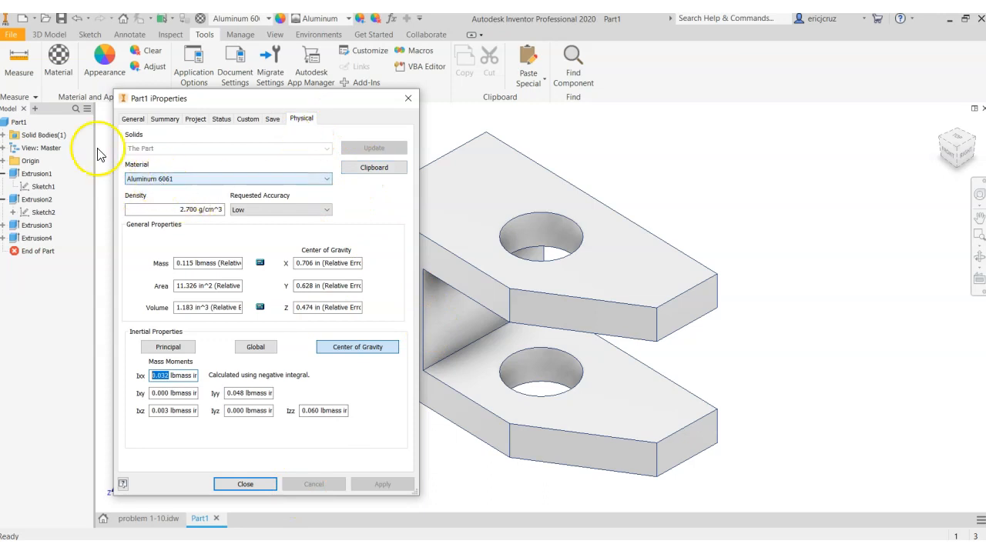
# Fill in the iProperties summary with title PROBLEM 1-10, subject ENGINEERING and the author's name
pyautogui.click(143, 121)
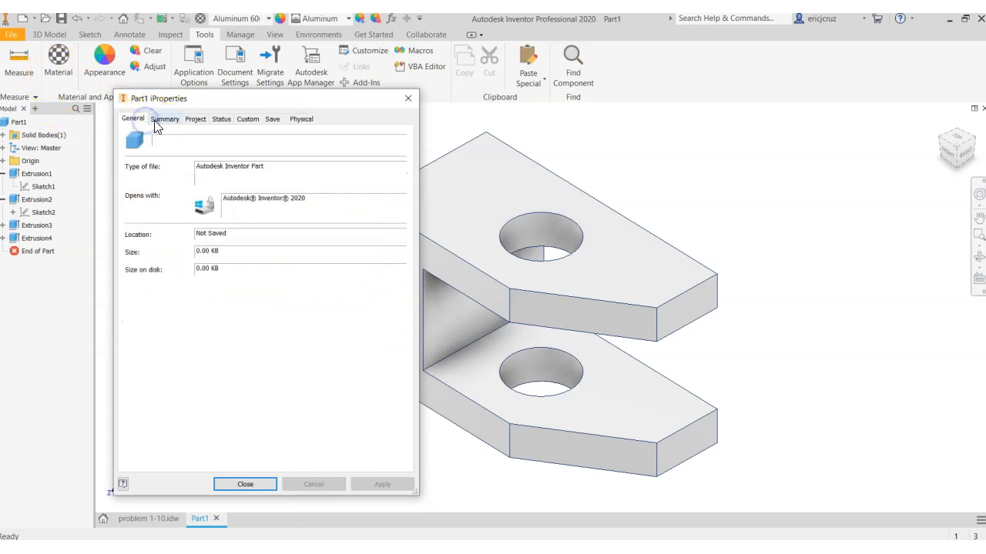
pyautogui.click(158, 121)
pyautogui.click(210, 141)
pyautogui.write('PROBLEM 1-10')
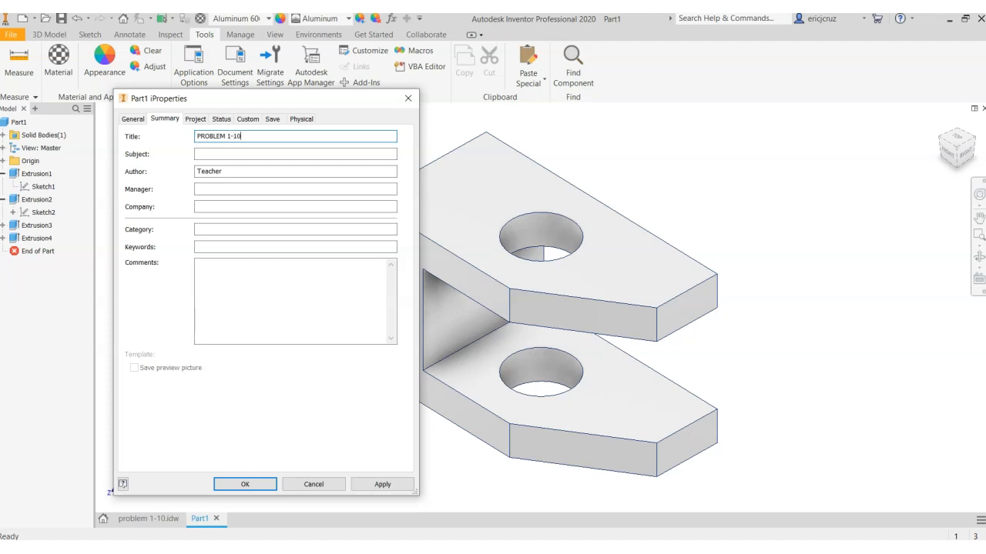
pyautogui.click(218, 154)
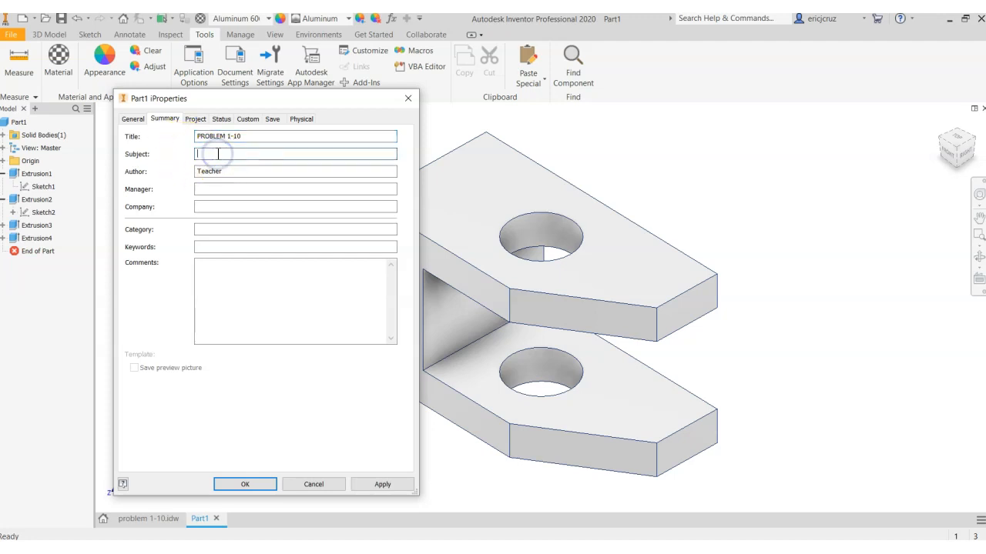
pyautogui.press('Tab')
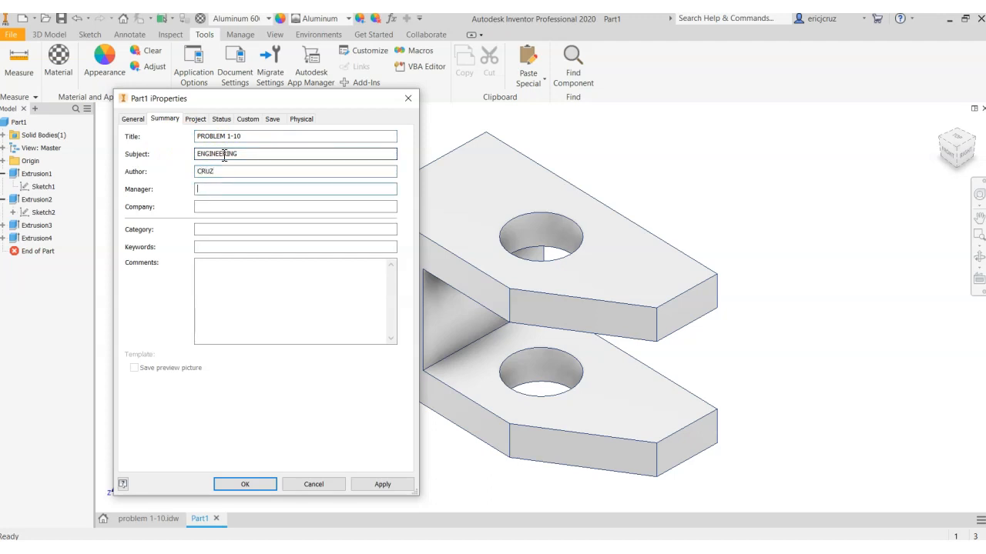
# Enter the designer's name and part number 1-10 in the project properties, and apply the iProperties
pyautogui.click(195, 118)
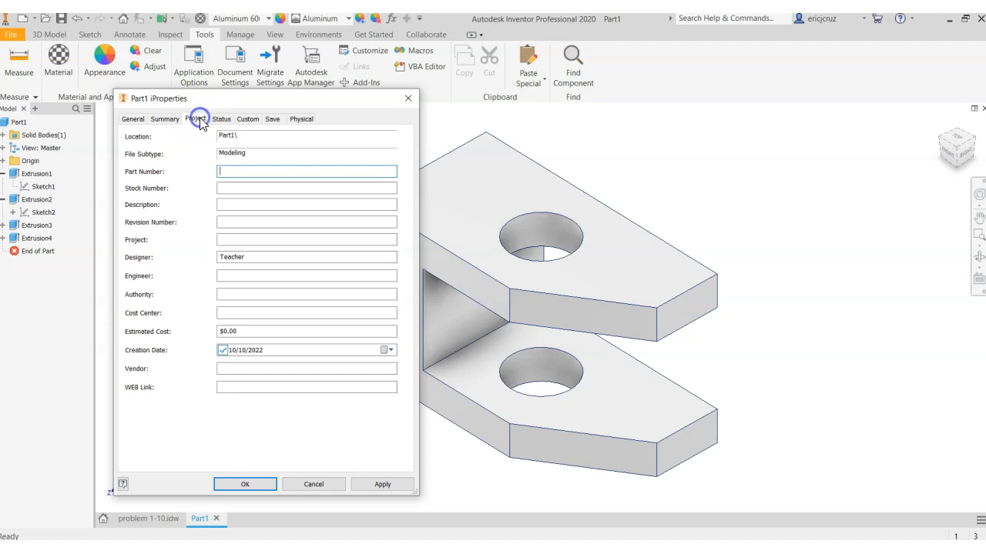
pyautogui.click(223, 351)
pyautogui.click(260, 260)
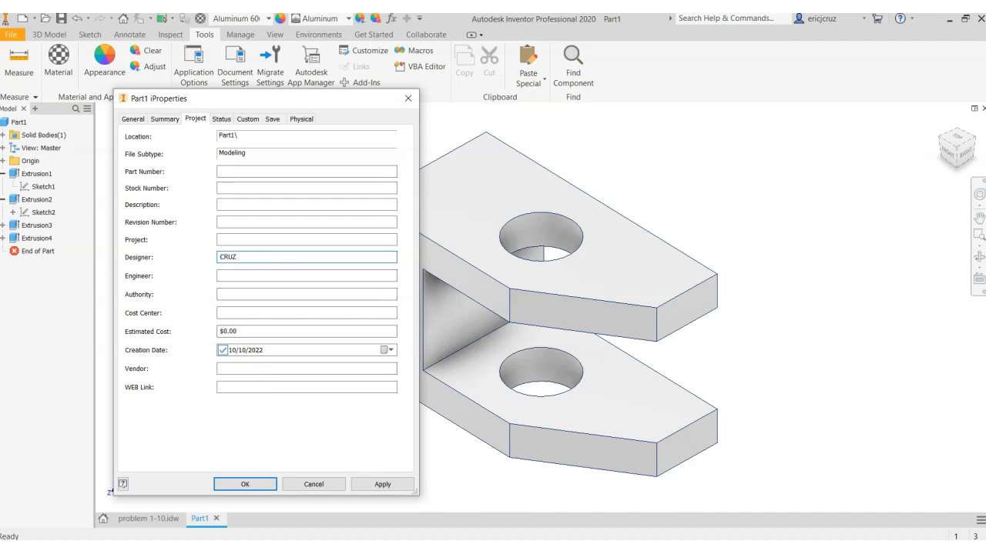
pyautogui.click(243, 172)
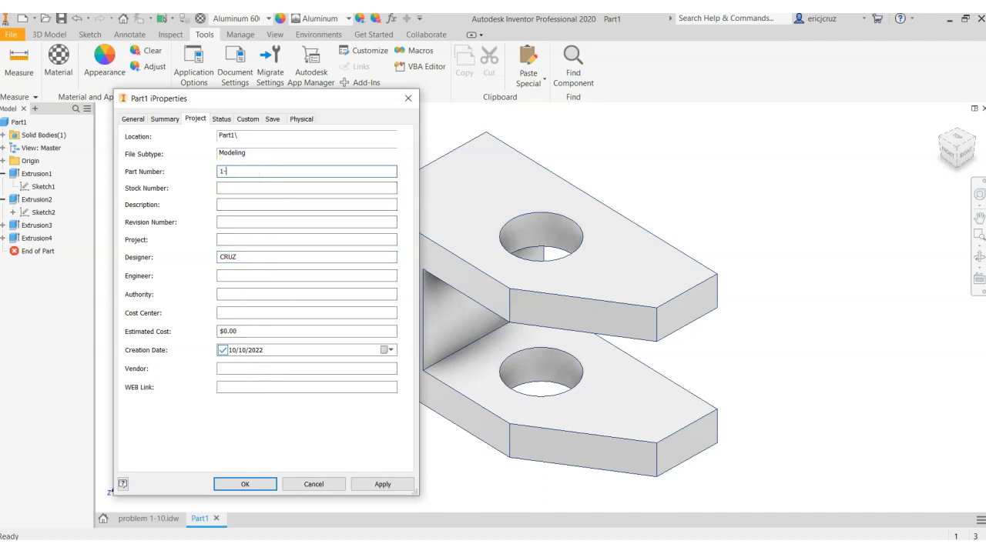
pyautogui.click(250, 203)
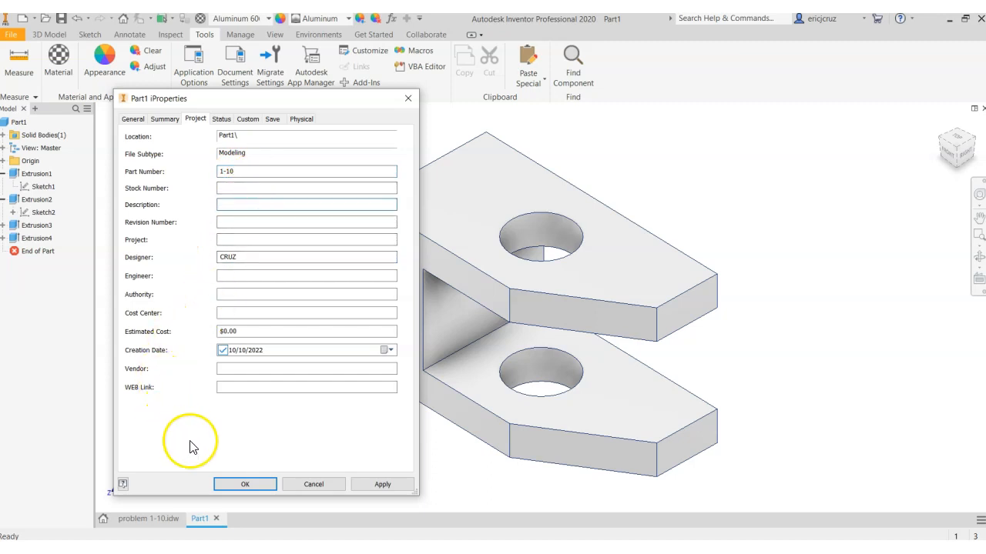
pyautogui.click(221, 119)
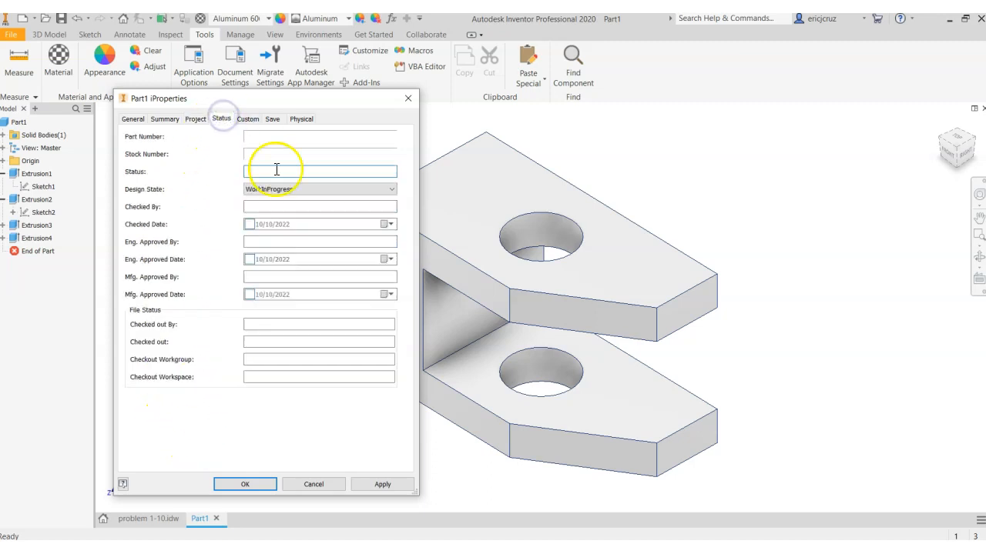
pyautogui.click(382, 484)
pyautogui.click(244, 485)
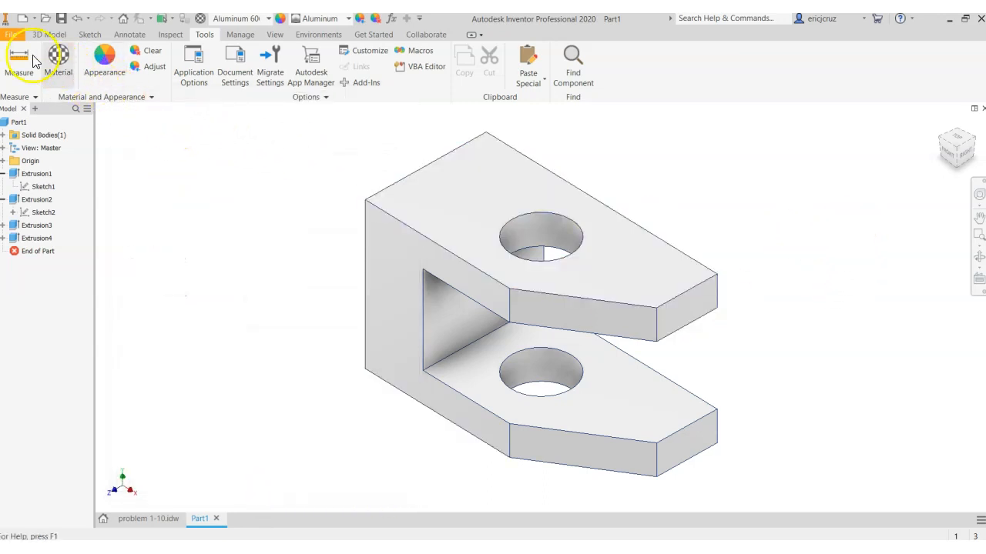
# Save the part in the Models folder, naming the file with the author's surname followed by _Problem1-10
pyautogui.click(10, 34)
pyautogui.click(44, 171)
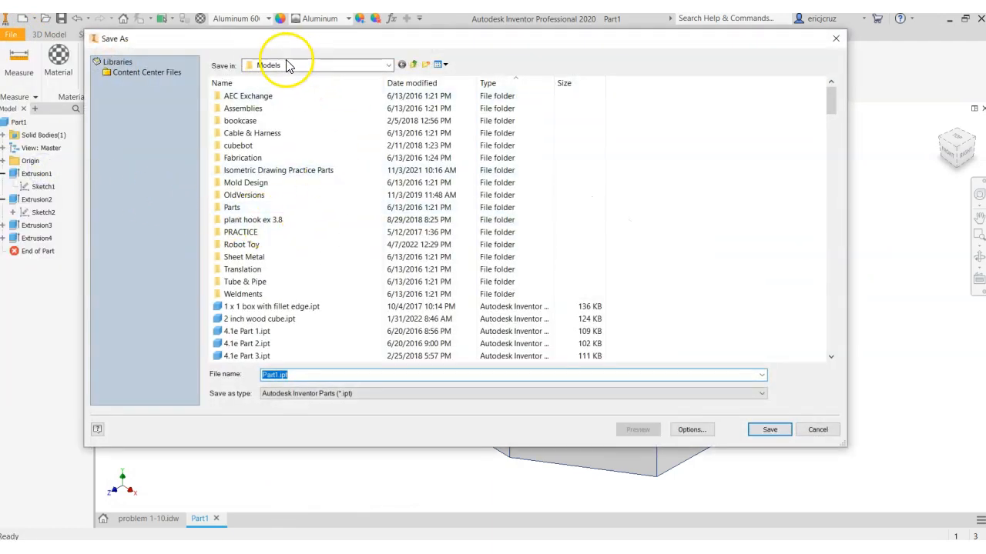
pyautogui.click(296, 377)
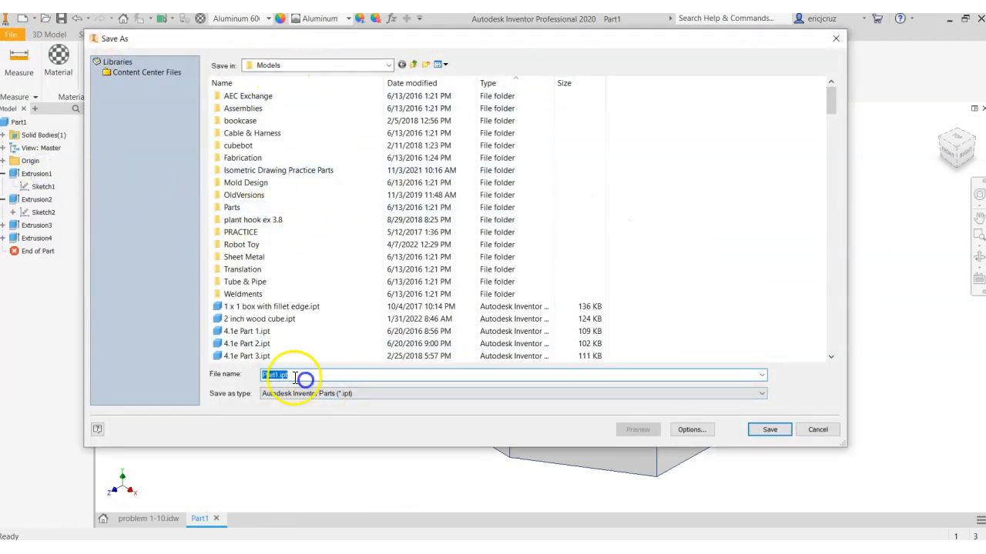
pyautogui.moveTo(290, 375); pyautogui.dragTo(221, 367)
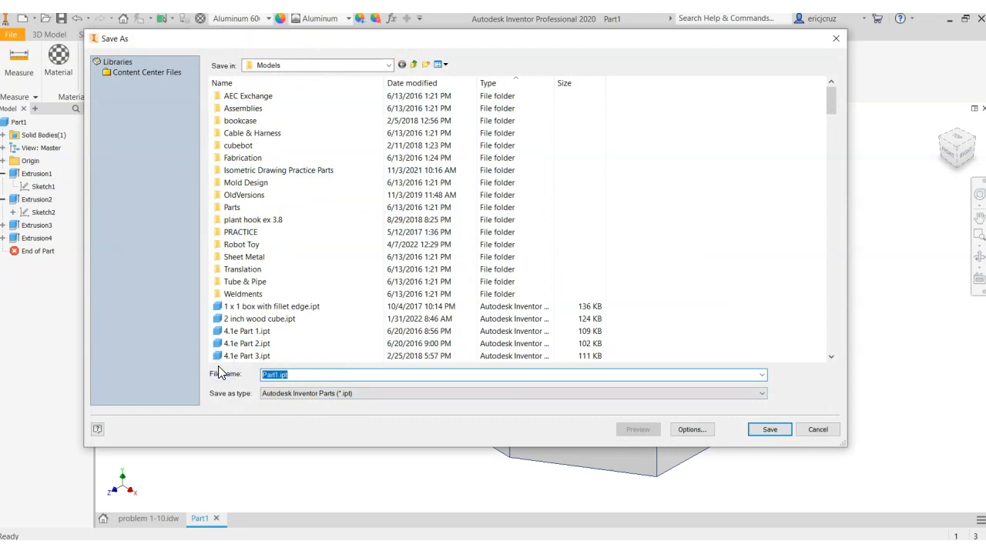
pyautogui.write('C')
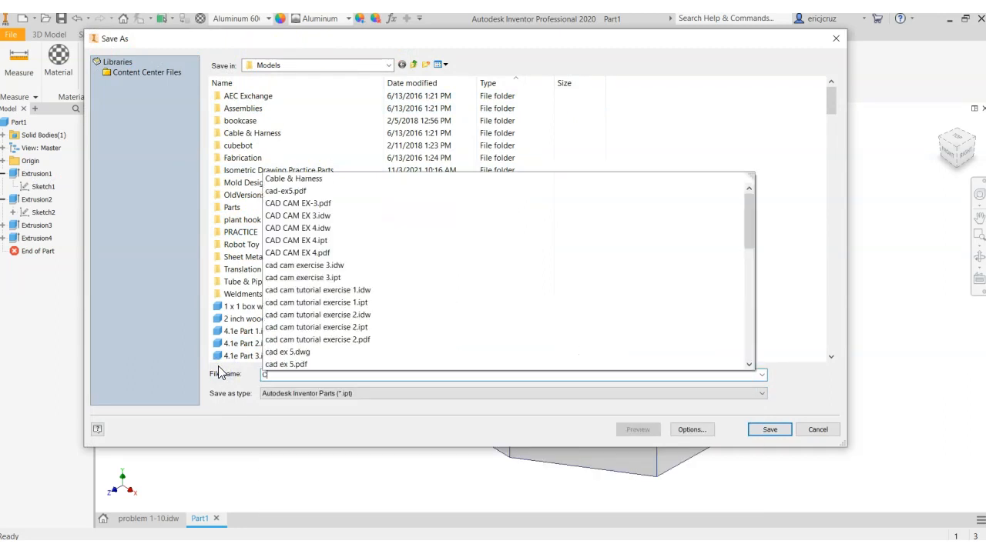
pyautogui.write('ruz_')
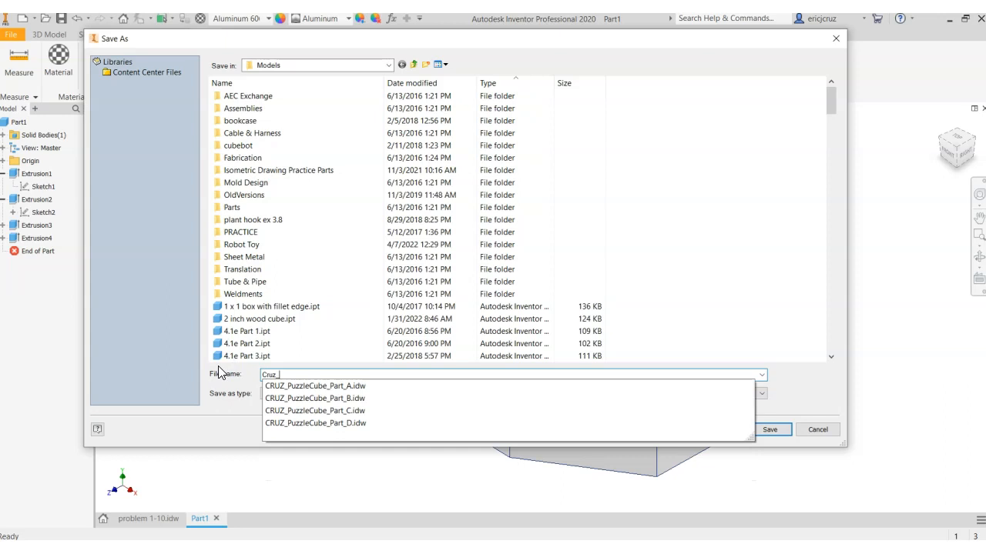
pyautogui.write('Problem')
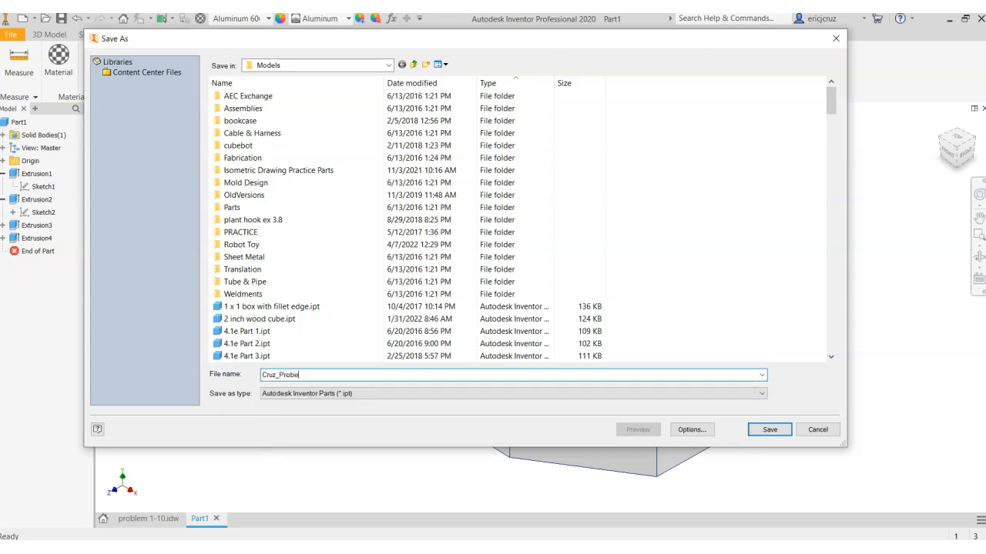
pyautogui.press('BackSpace')
pyautogui.press('BackSpace')
pyautogui.press('BackSpace')
pyautogui.write('lem1-10')
pyautogui.click(766, 429)
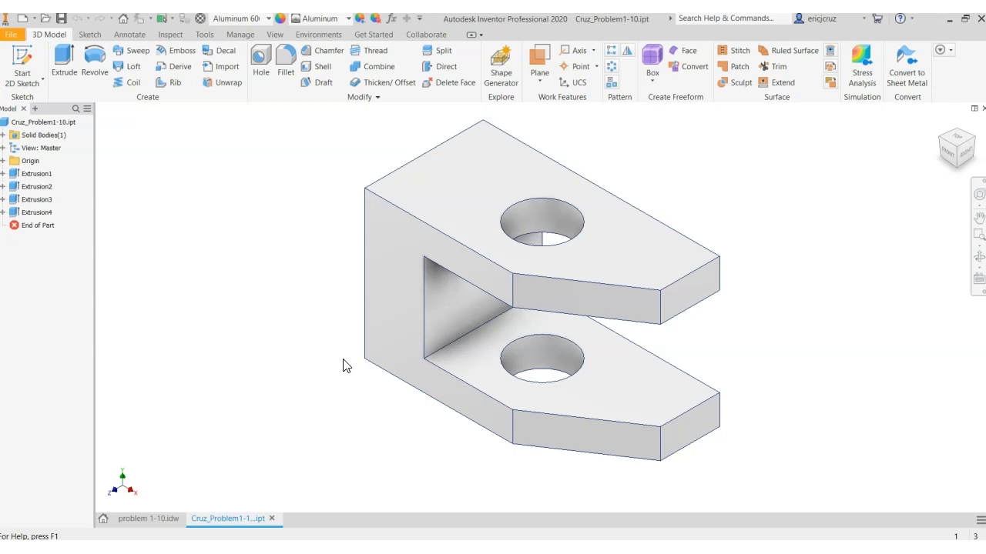
pyautogui.click(341, 352)
pyautogui.click(313, 372)
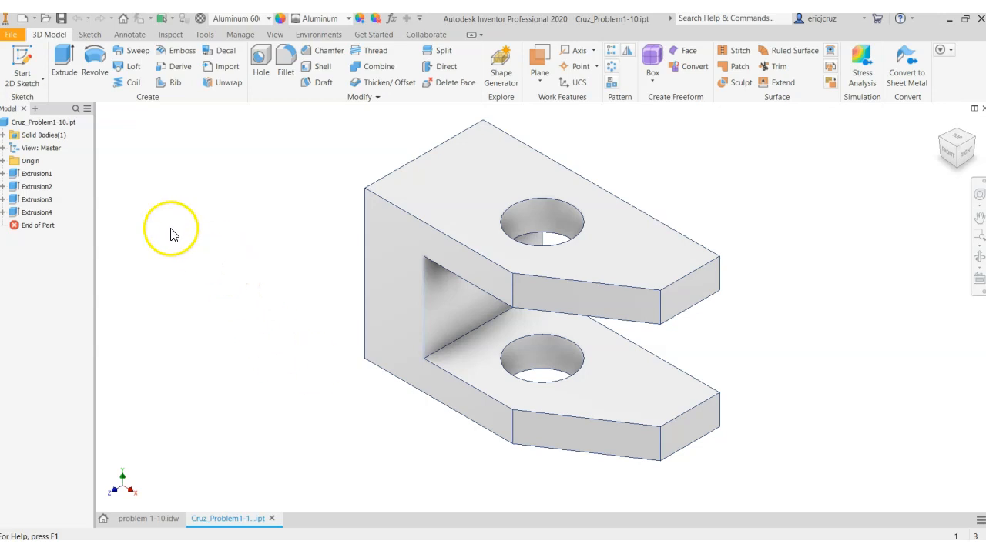
# Browse the Models folder's files for a custom drawing template to open
pyautogui.click(17, 36)
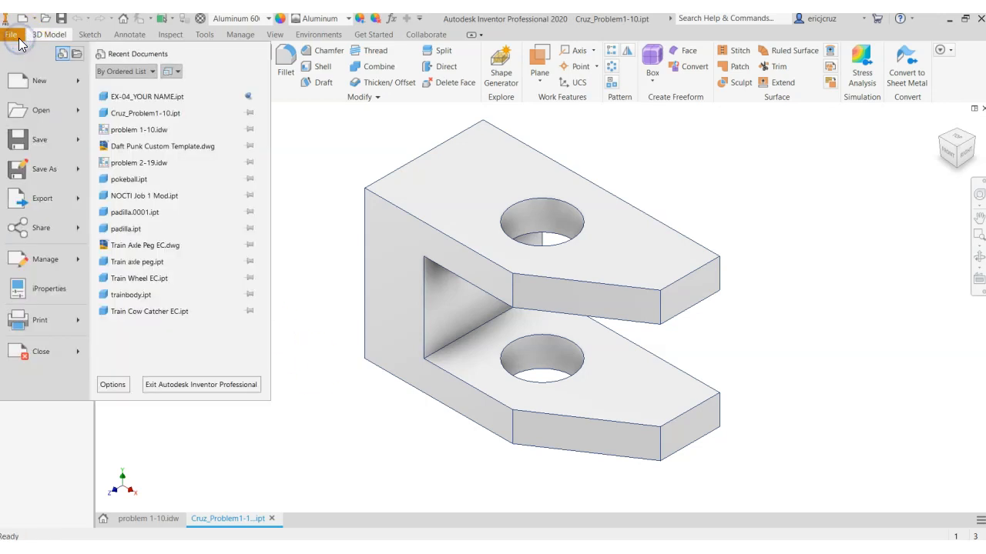
pyautogui.click(25, 110)
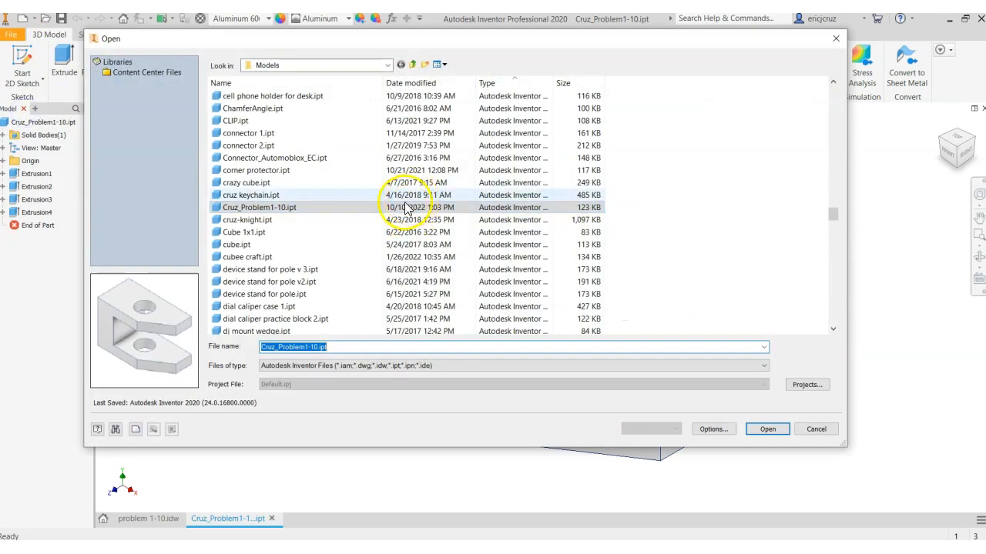
pyautogui.scroll(-15, 393, 220)
pyautogui.scroll(-20, 374, 220)
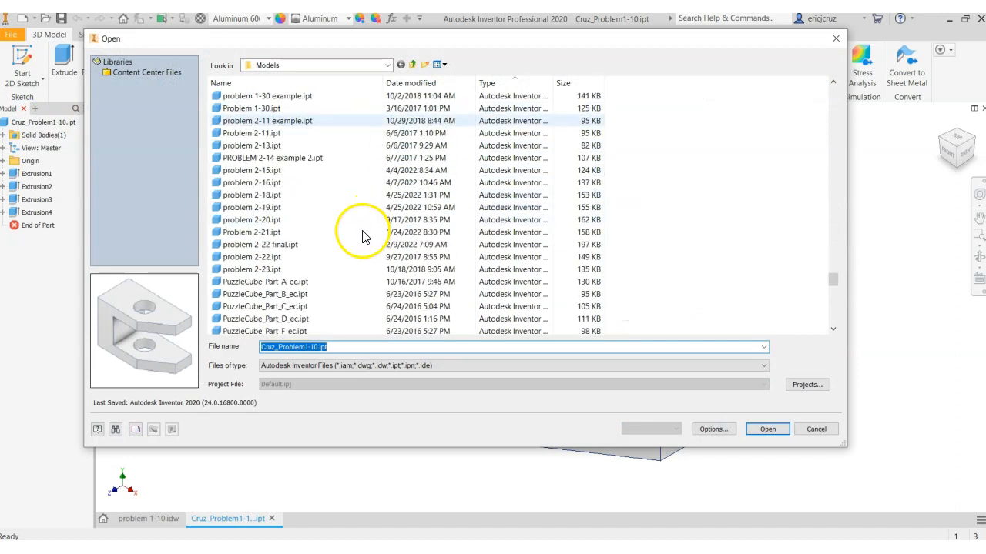
pyautogui.scroll(2, 357, 239)
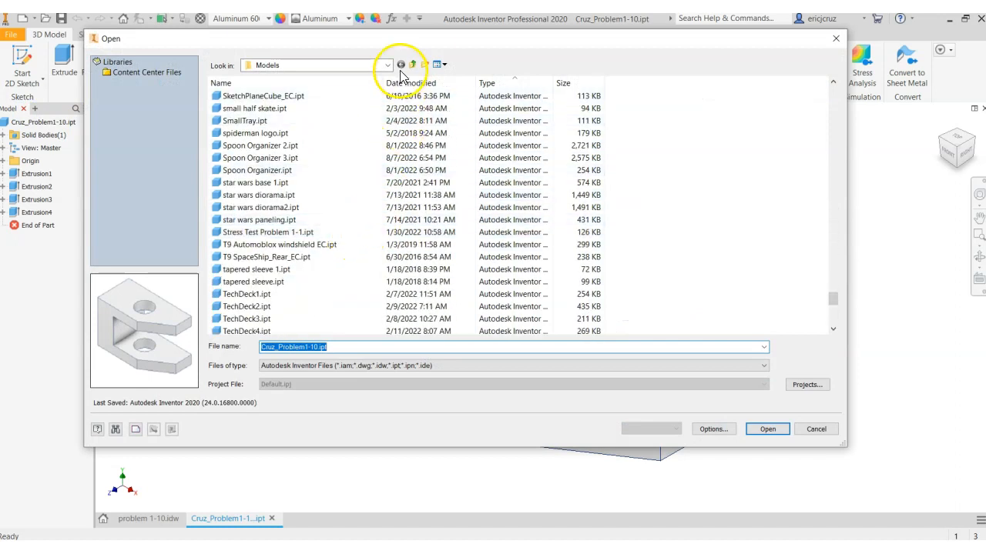
pyautogui.scroll(-6, 352, 165)
pyautogui.click(425, 364)
pyautogui.click(424, 363)
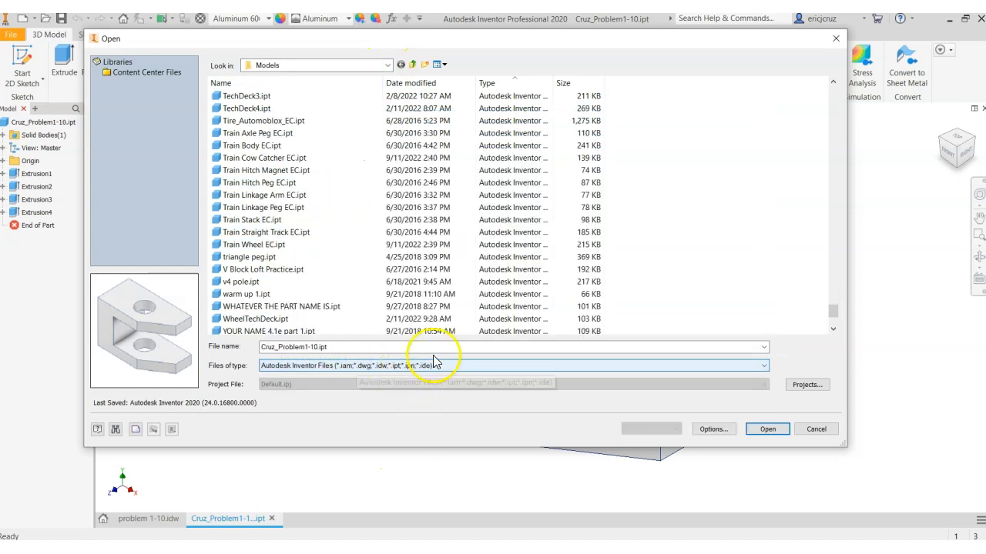
pyautogui.scroll(-1, 341, 208)
pyautogui.scroll(13, 341, 223)
pyautogui.scroll(20, 343, 230)
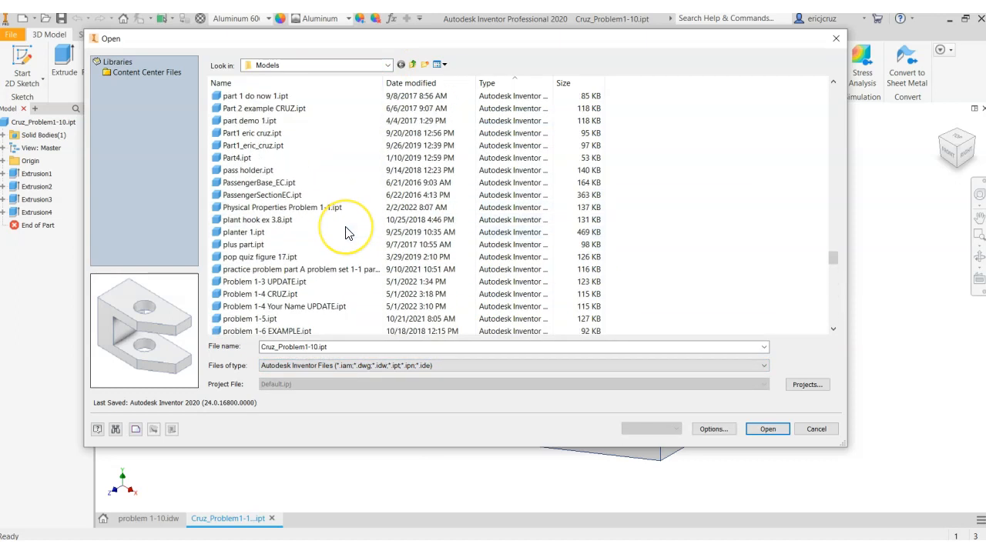
pyautogui.scroll(20, 346, 231)
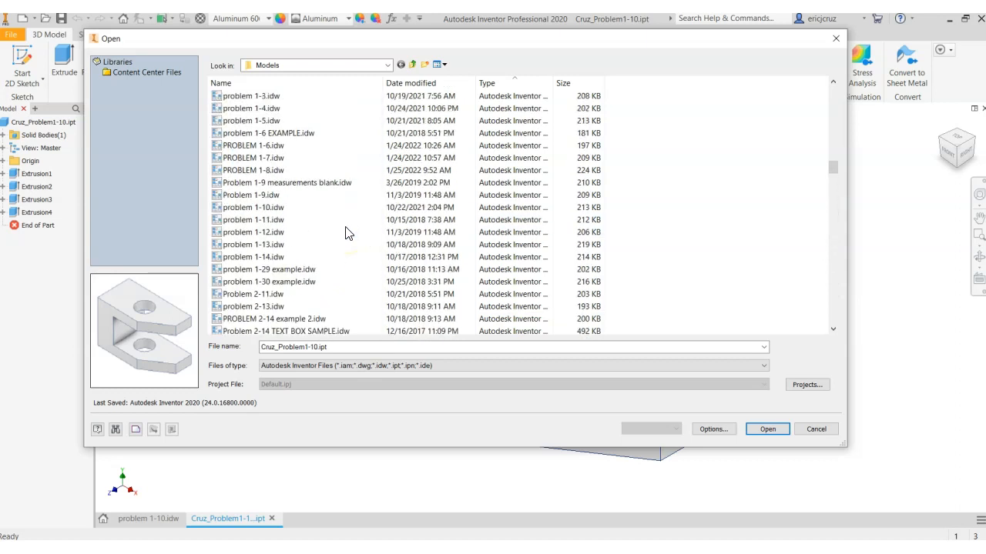
pyautogui.scroll(-4, 346, 232)
pyautogui.scroll(-1, 346, 232)
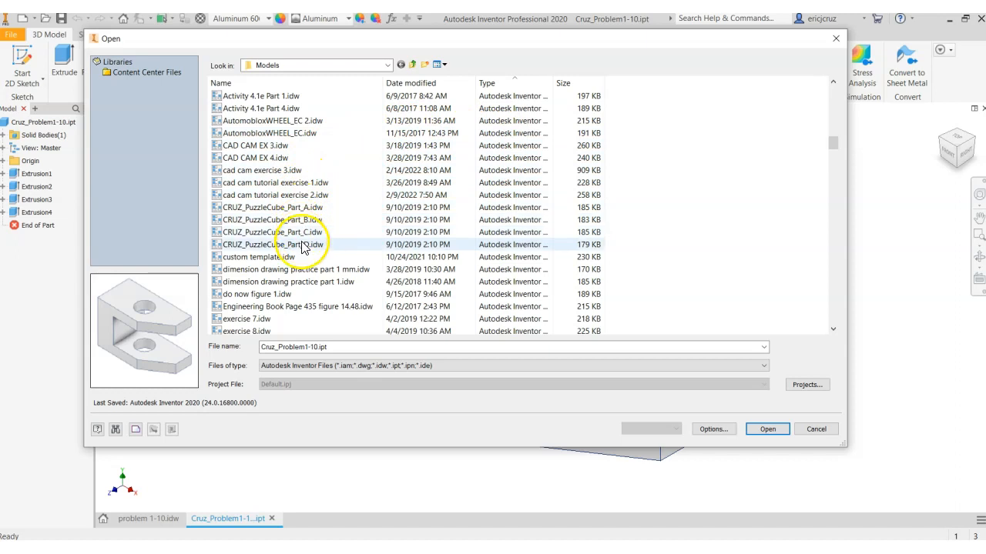
pyautogui.scroll(-2, 304, 235)
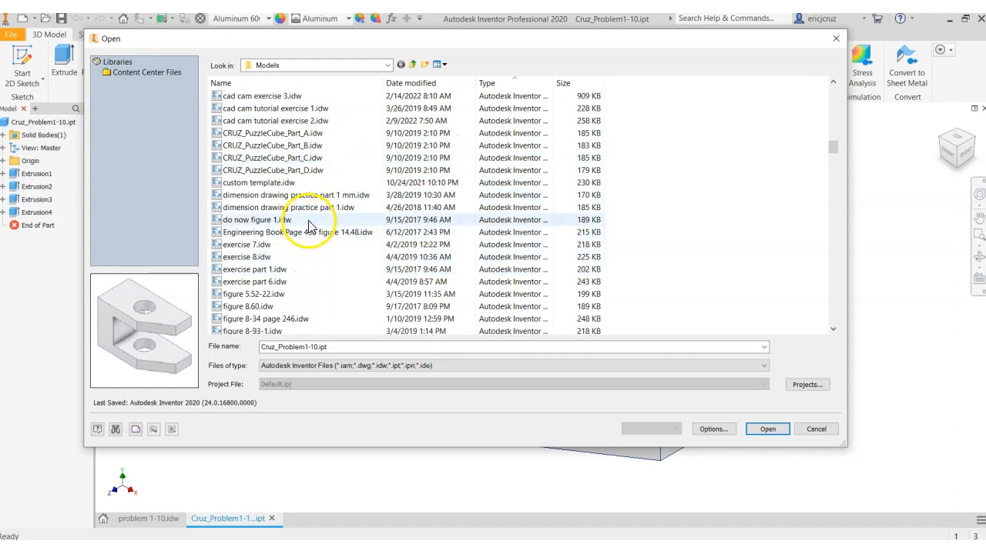
# Open custom template.idw and look over its sheet border and title block
pyautogui.click(246, 185)
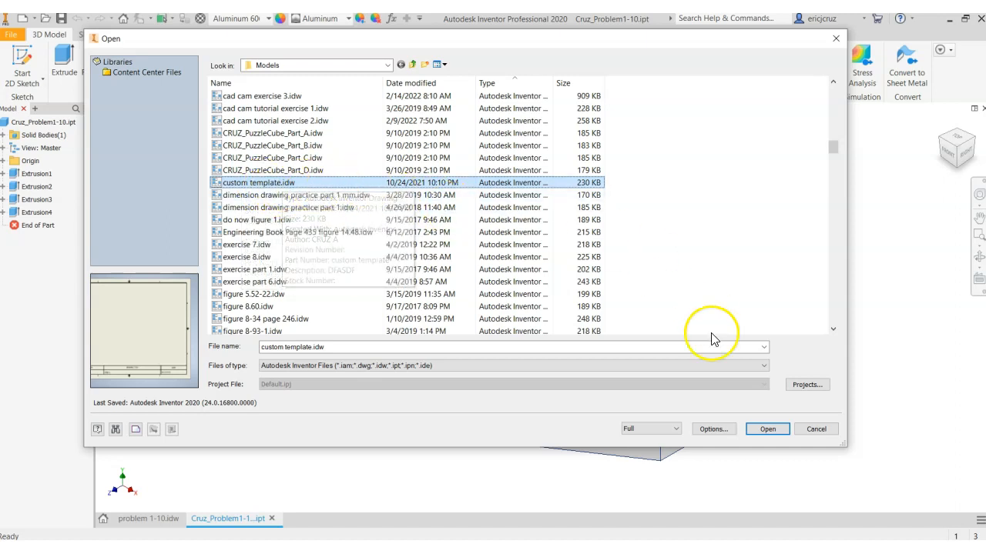
pyautogui.click(773, 431)
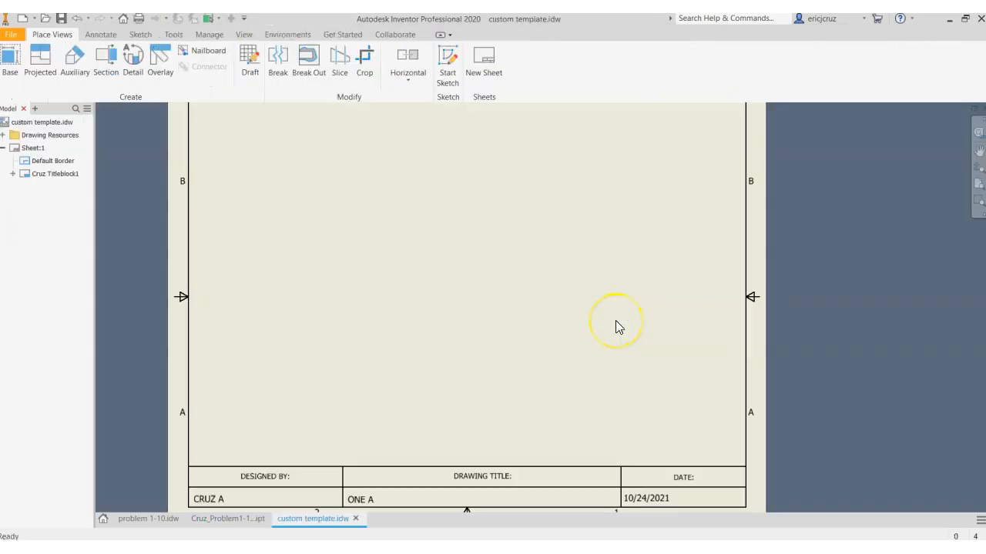
pyautogui.scroll(-2, 600, 262)
pyautogui.scroll(3, 597, 270)
pyautogui.scroll(-2, 592, 273)
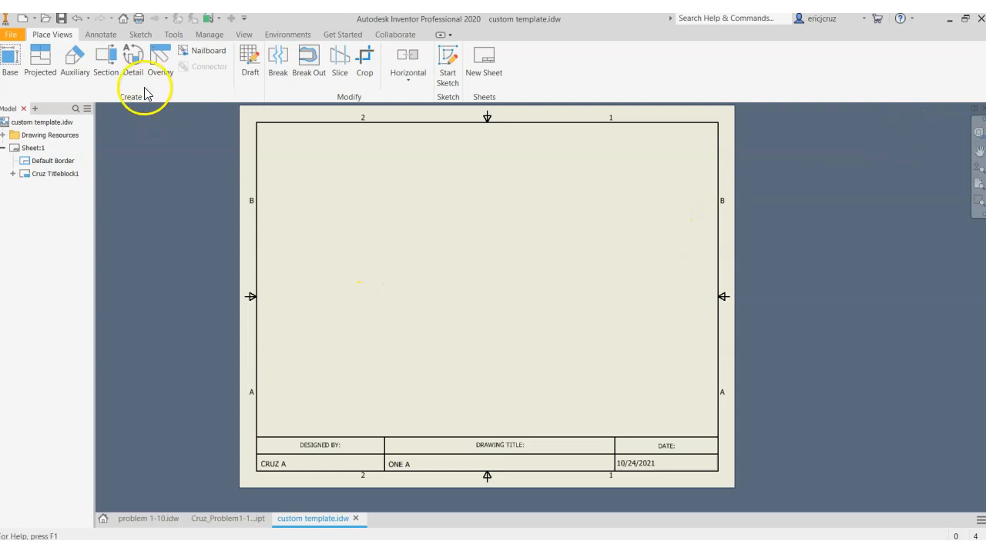
# Find the DWG version of the template, custom template.dwg, in the Models folder, open it and view its sheet
pyautogui.click(10, 35)
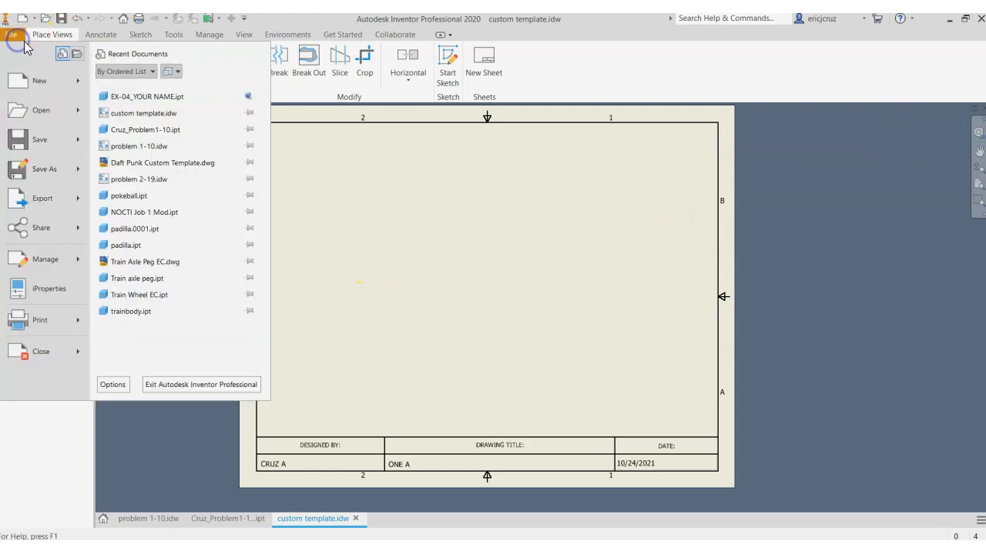
pyautogui.click(23, 112)
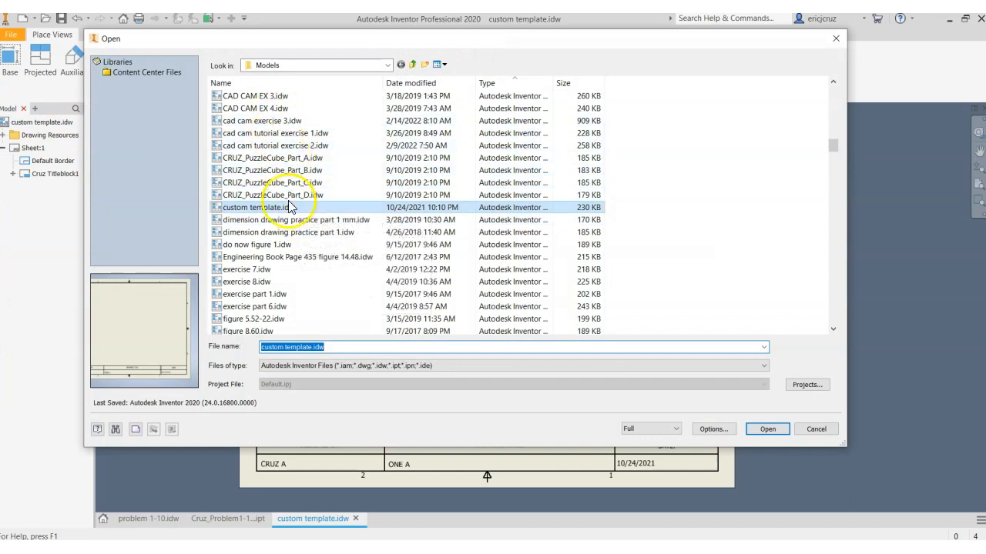
pyautogui.scroll(4, 293, 257)
pyautogui.scroll(5, 292, 258)
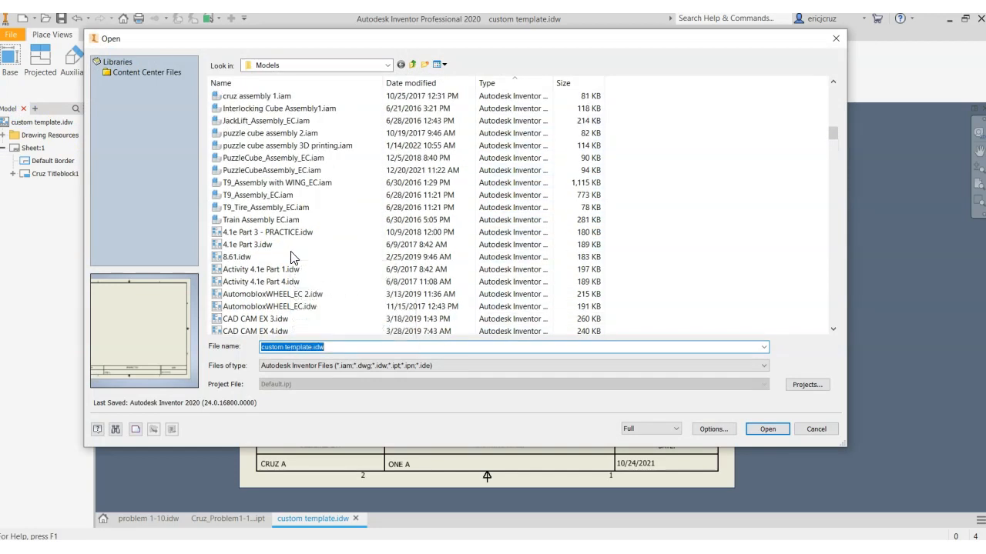
pyautogui.click(288, 221)
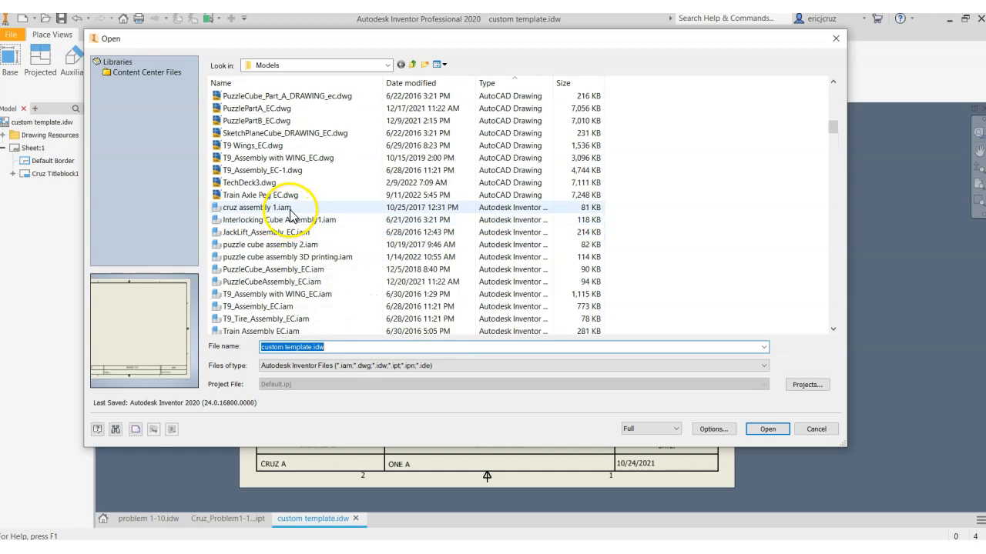
pyautogui.scroll(1, 287, 223)
pyautogui.scroll(-3, 291, 227)
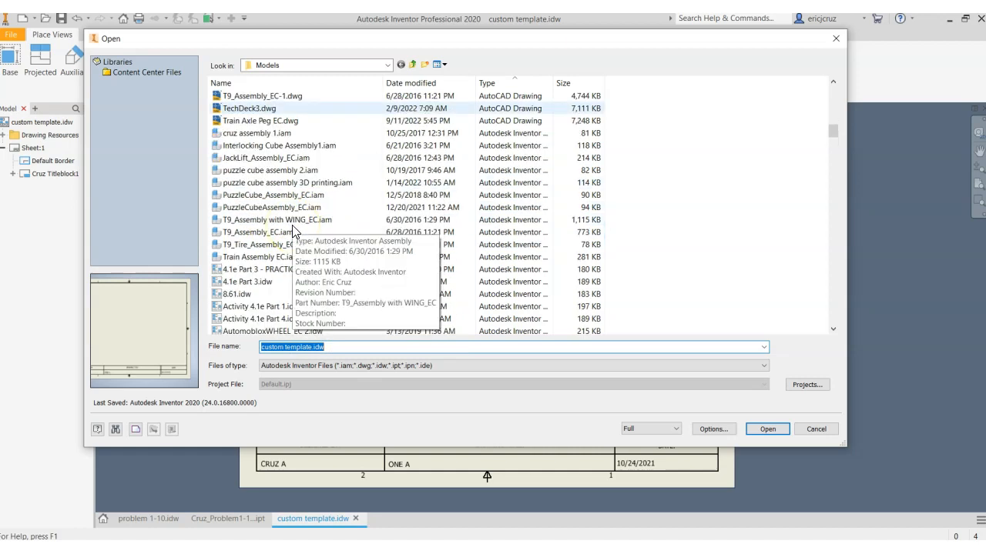
pyautogui.scroll(4, 293, 231)
pyautogui.scroll(1, 293, 231)
pyautogui.scroll(6, 293, 231)
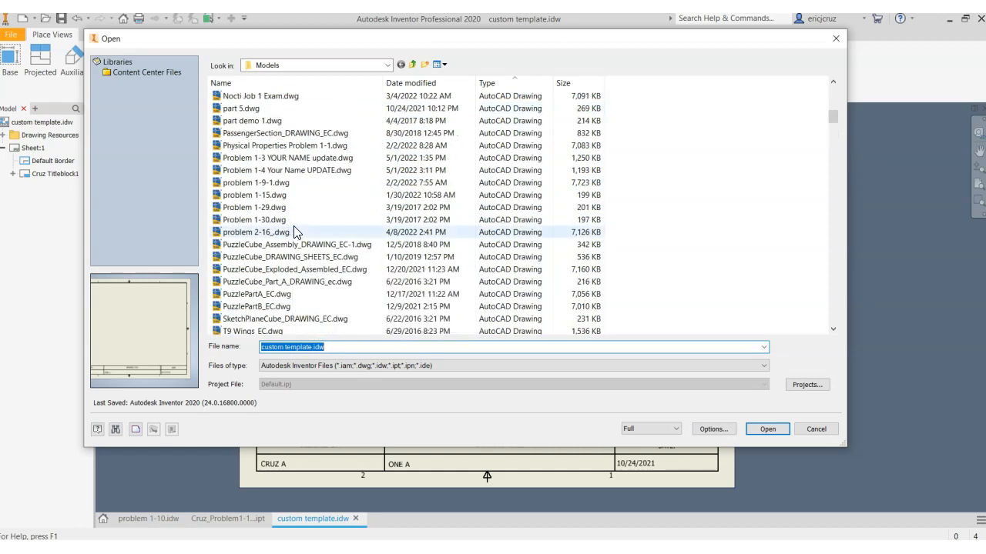
pyautogui.scroll(1, 294, 231)
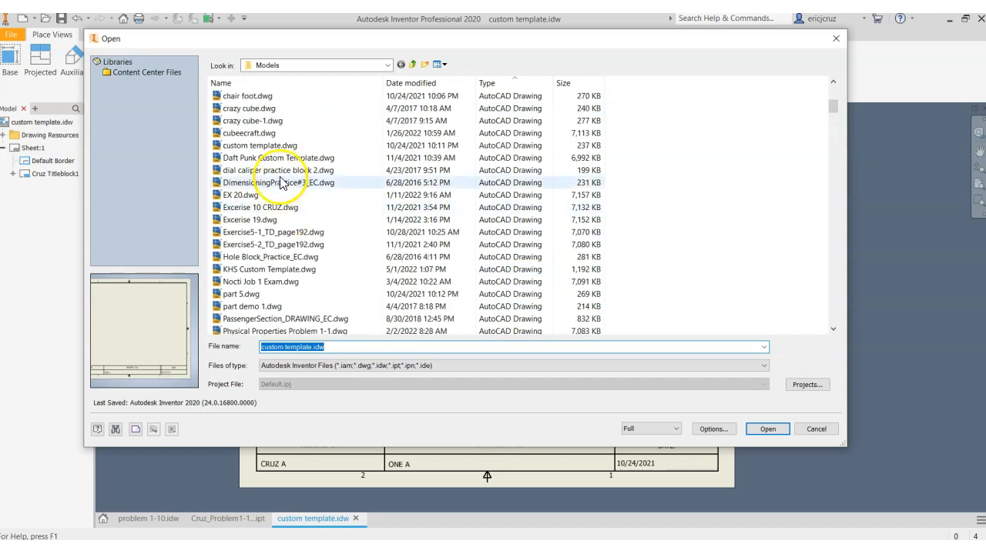
pyautogui.click(277, 145)
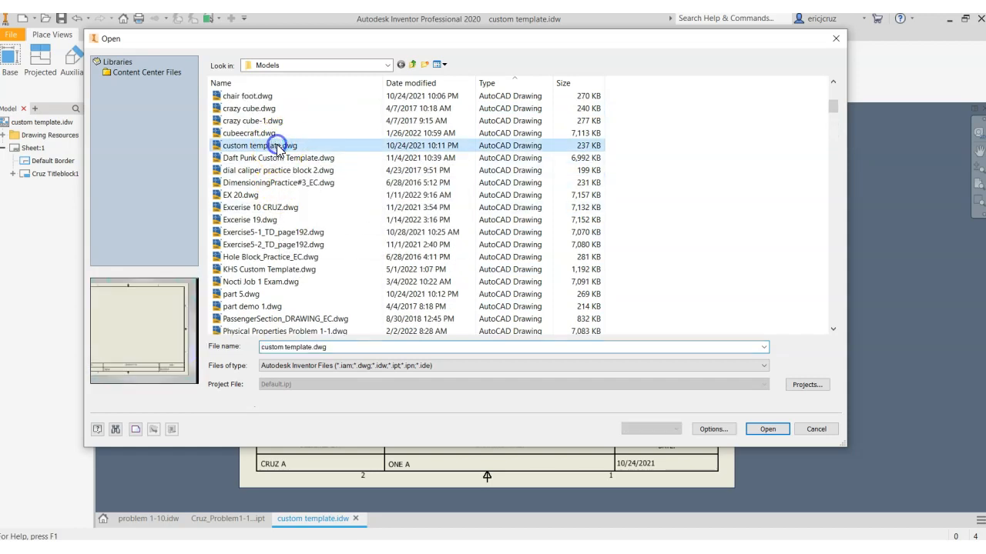
pyautogui.click(769, 430)
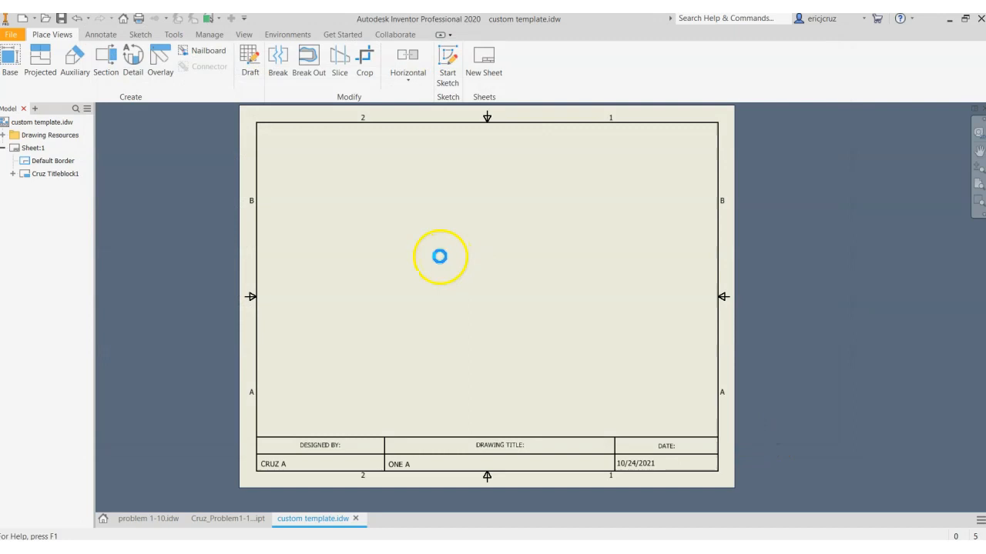
pyautogui.scroll(-4, 481, 305)
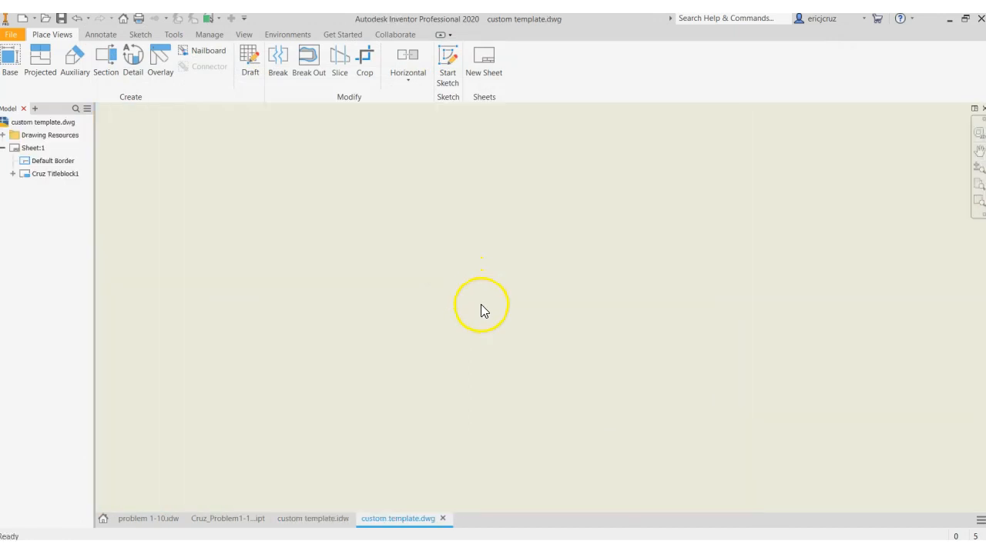
pyautogui.scroll(5, 481, 305)
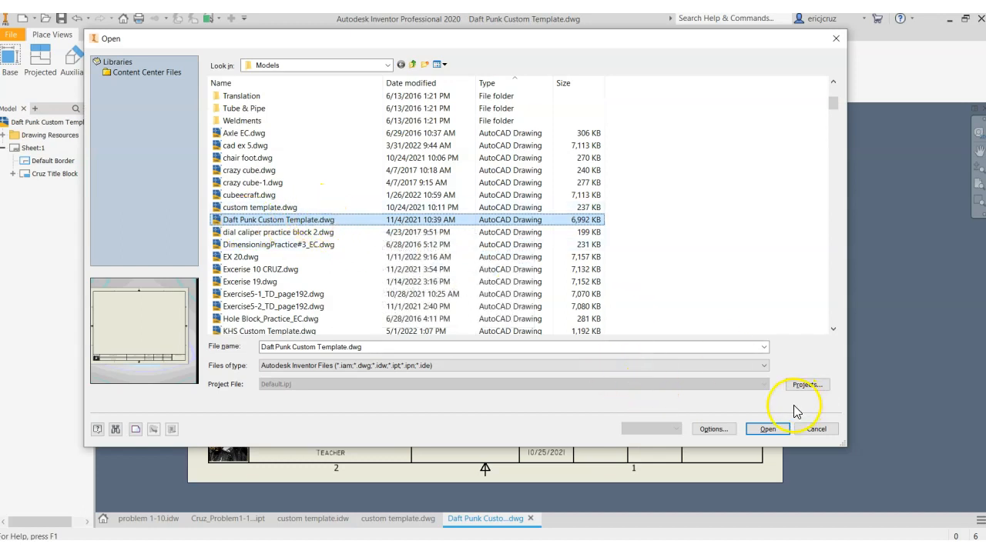
# Open Daft Punk Custom Template.dwg and save a copy in the Models folder, named with the author's surname followed by _Problem1-10-
pyautogui.click(767, 428)
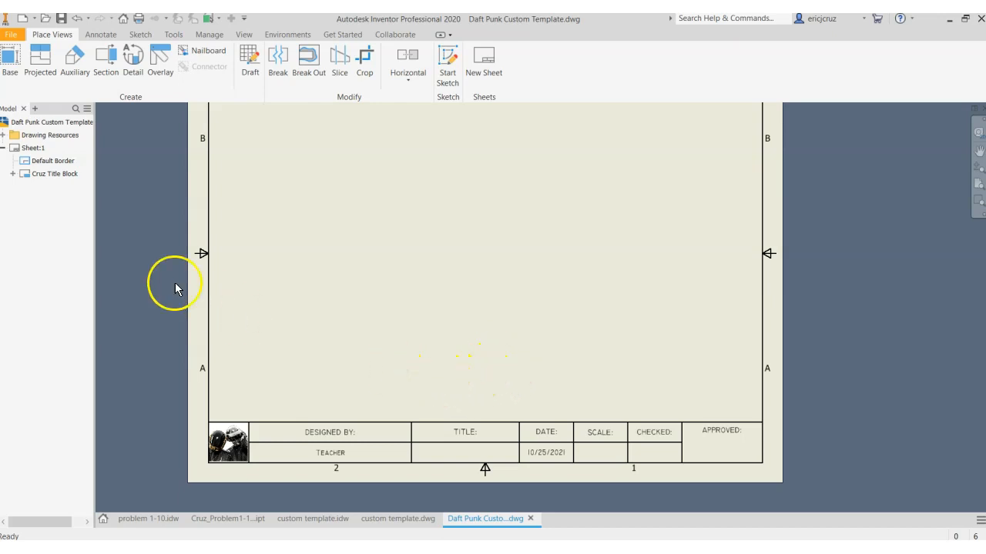
pyautogui.click(12, 35)
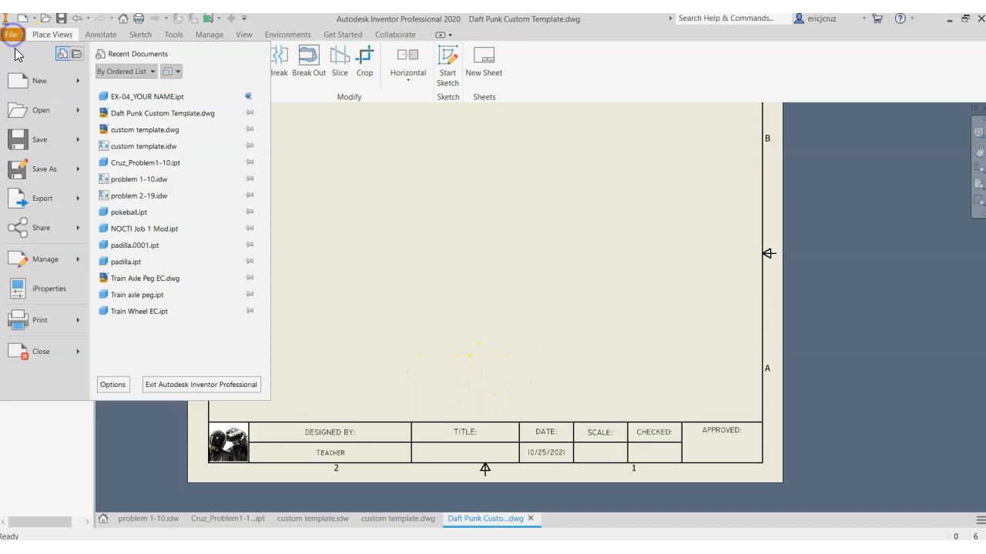
pyautogui.click(44, 168)
pyautogui.moveTo(377, 371); pyautogui.dragTo(215, 367)
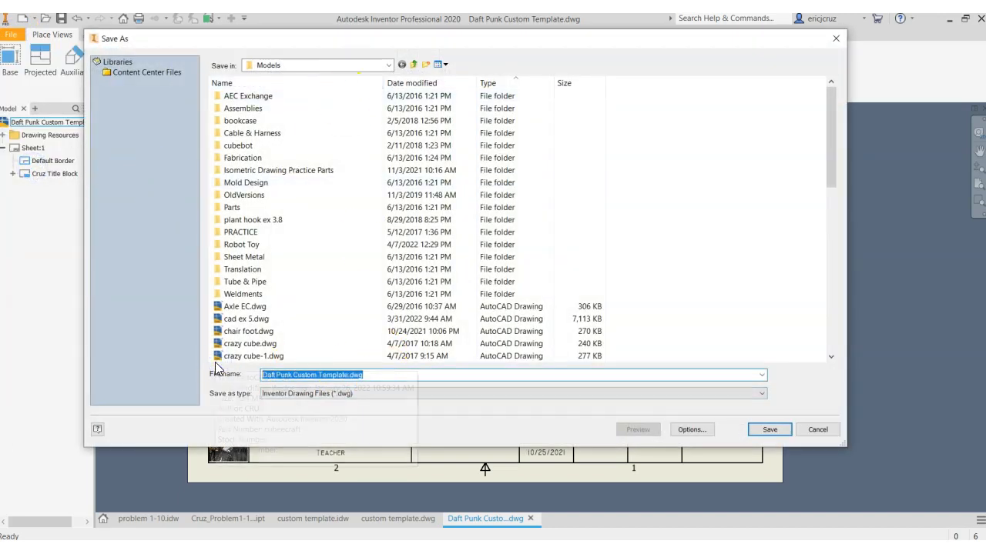
pyautogui.write('Cruz_')
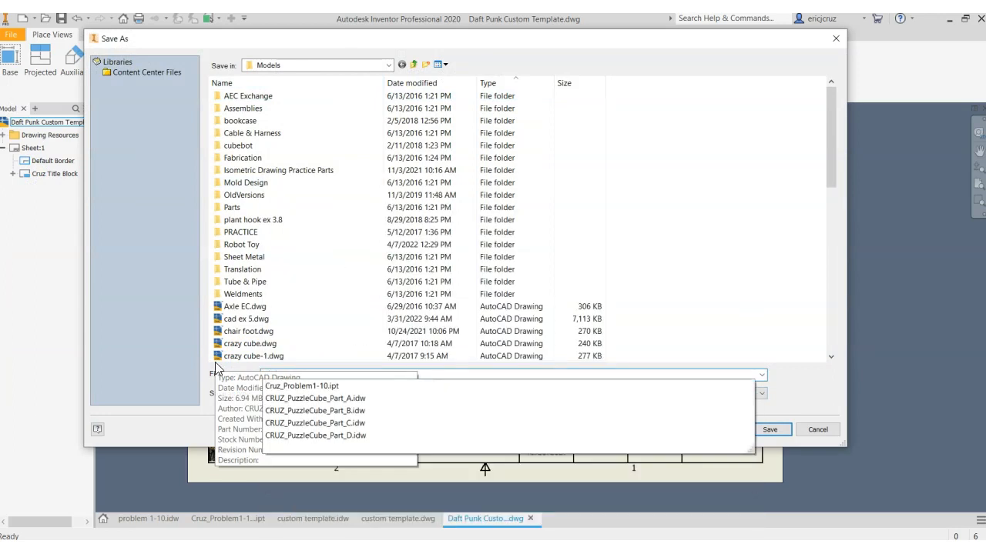
pyautogui.click(160, 364)
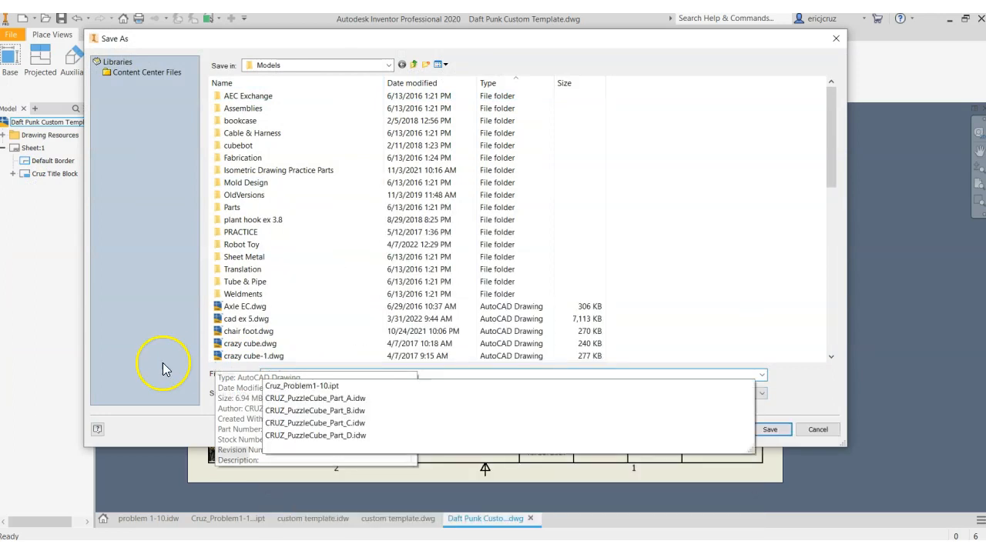
pyautogui.doubleClick(301, 373)
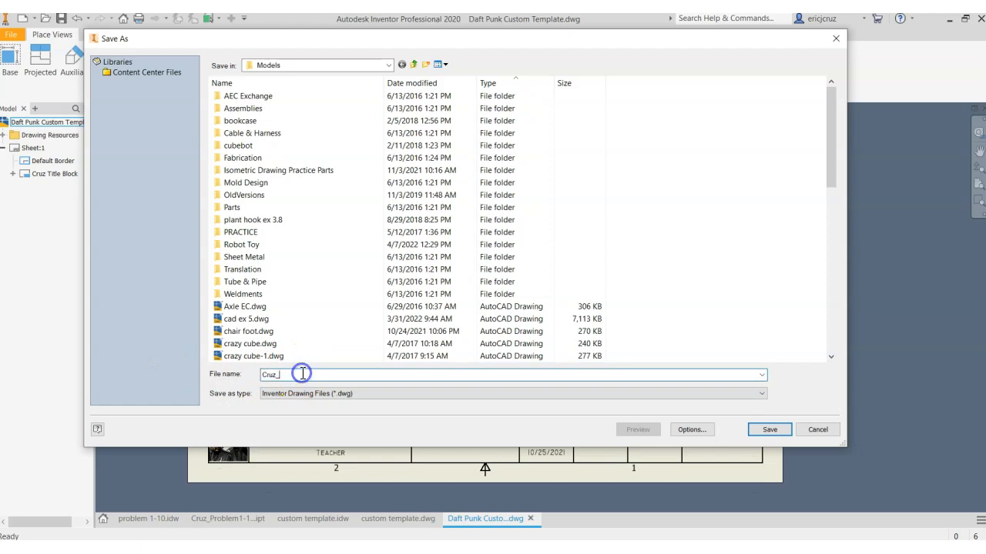
pyautogui.write('Problem1-10')
pyautogui.write('-')
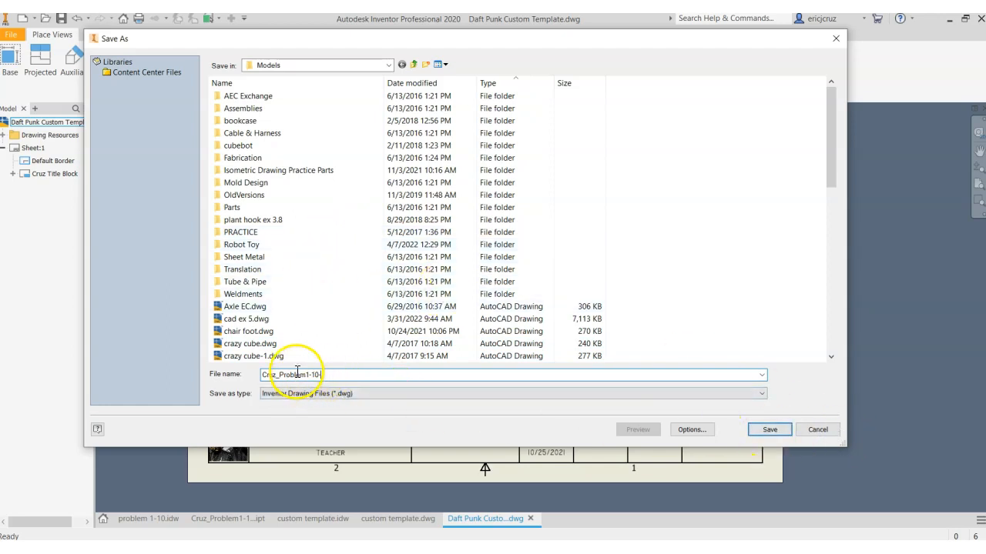
pyautogui.click(770, 431)
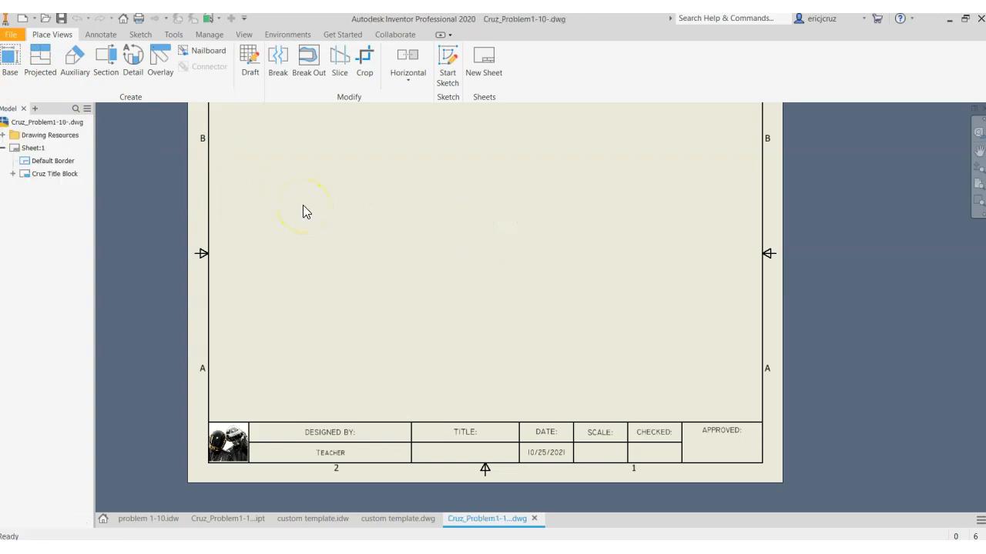
# Start a base view of the problem 1-10 part at 1:1 with hidden lines and position its front view in the sheet's lower-left area
pyautogui.click(10, 61)
pyautogui.moveTo(175, 126)
pyautogui.mouseDown()
pyautogui.moveTo(182, 112)
pyautogui.moveTo(127, 123)
pyautogui.moveTo(142, 124)
pyautogui.mouseUp()
pyautogui.moveTo(440, 343); pyautogui.dragTo(528, 402, button='middle')
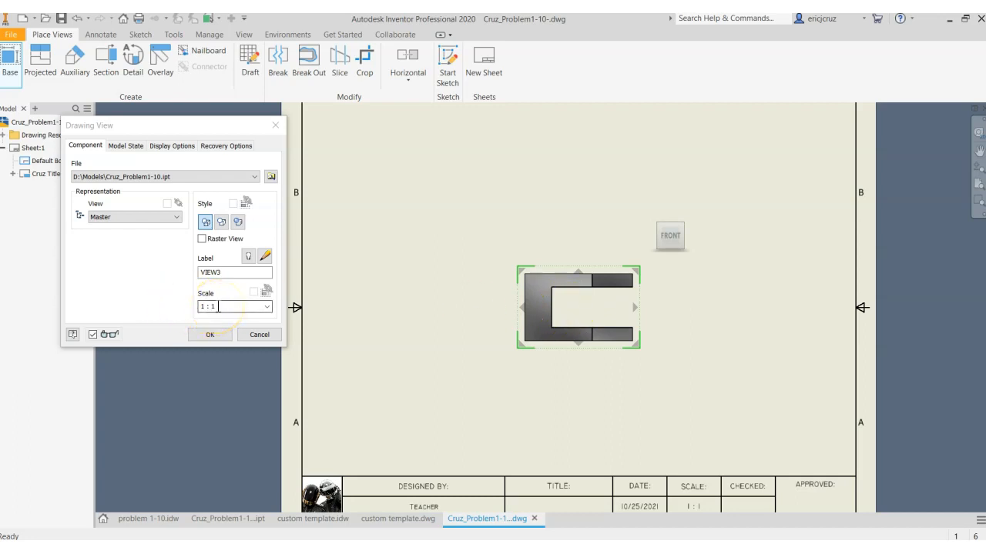
pyautogui.click(206, 224)
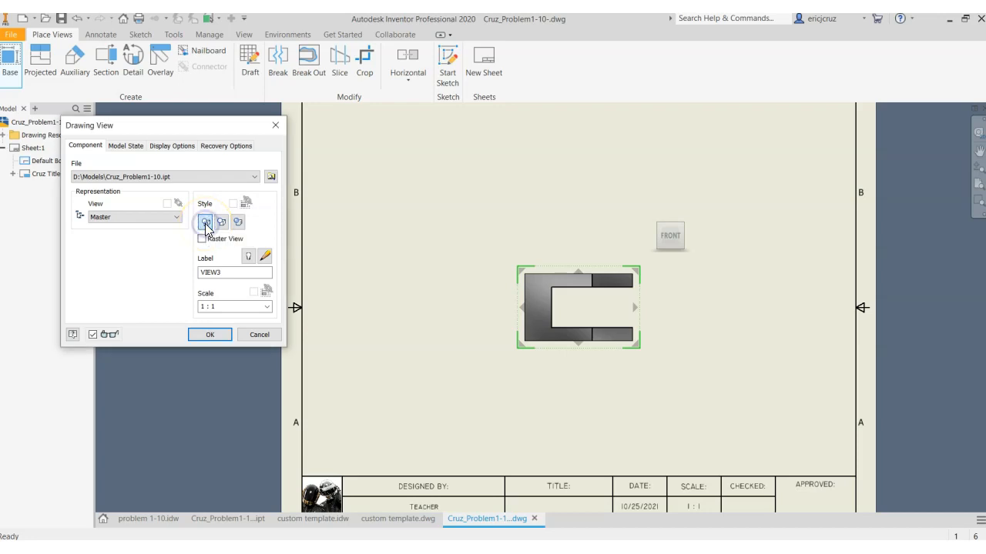
pyautogui.click(205, 222)
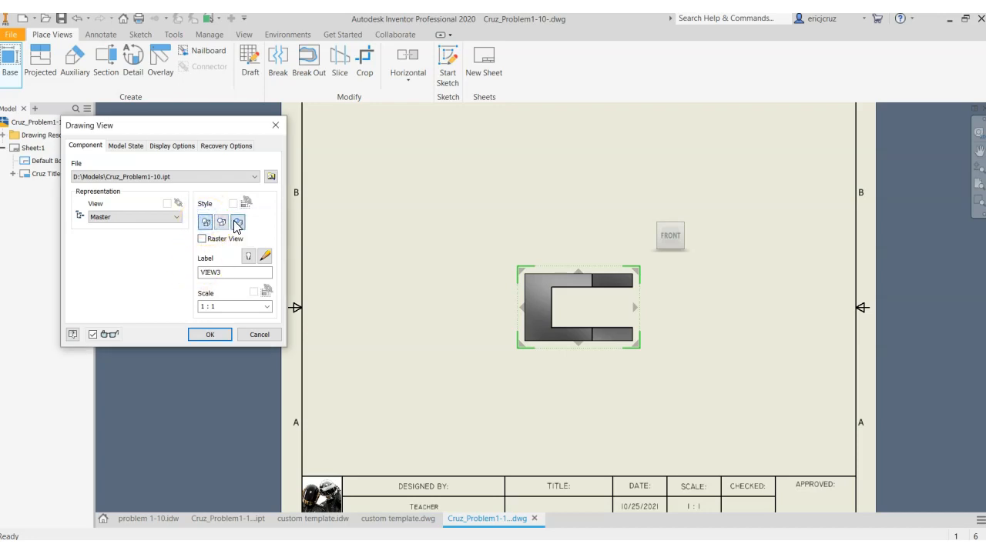
pyautogui.click(237, 223)
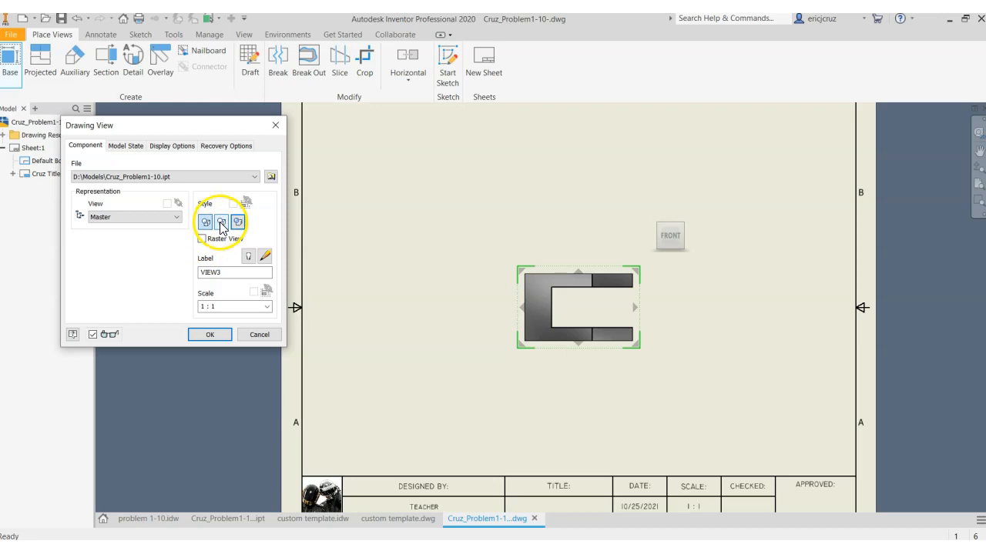
pyautogui.moveTo(668, 248)
pyautogui.moveTo(595, 316); pyautogui.dragTo(460, 329)
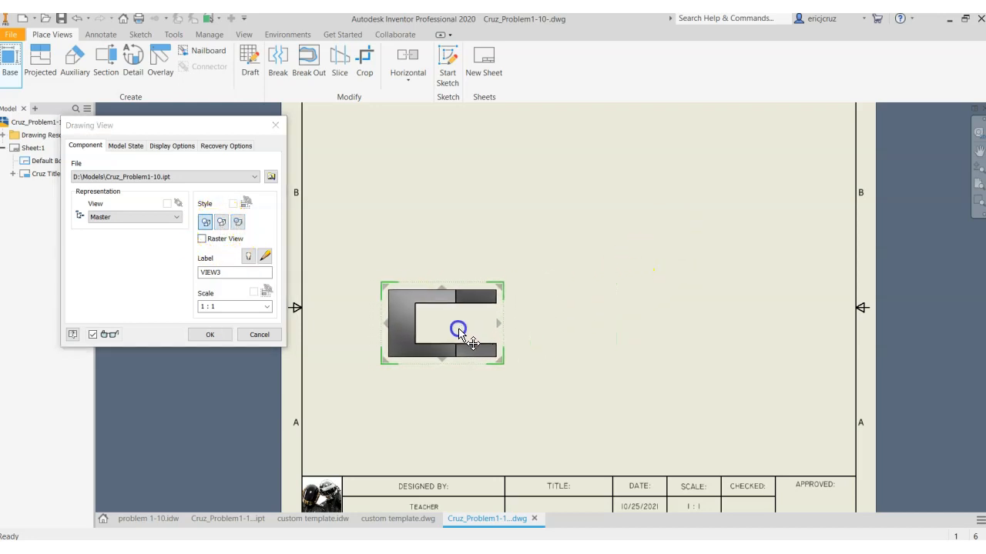
# Project a top view, a right side view and an isometric view from the front view, and create all the views
pyautogui.moveTo(598, 293); pyautogui.dragTo(585, 324, button='middle')
pyautogui.click(436, 207)
pyautogui.moveTo(583, 358); pyautogui.dragTo(605, 361)
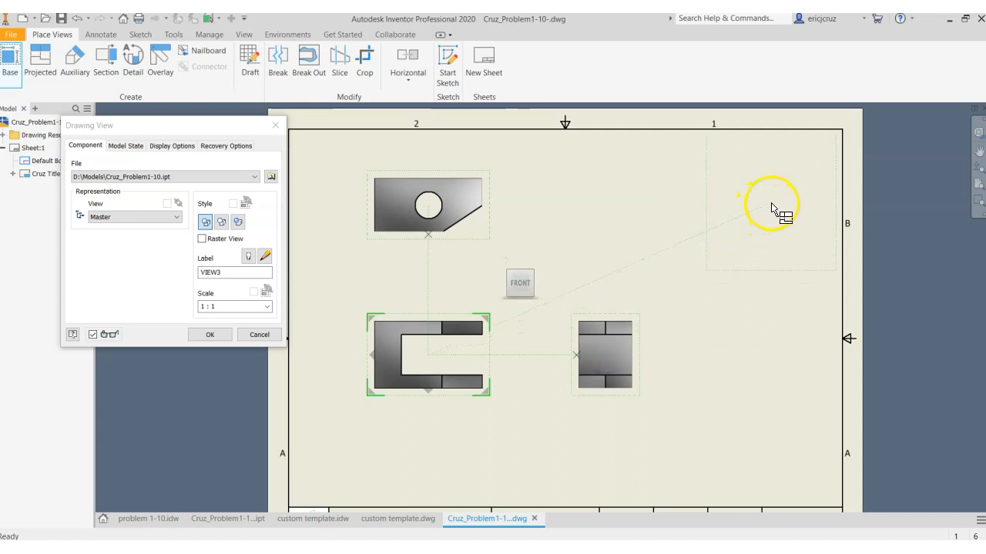
pyautogui.click(770, 204)
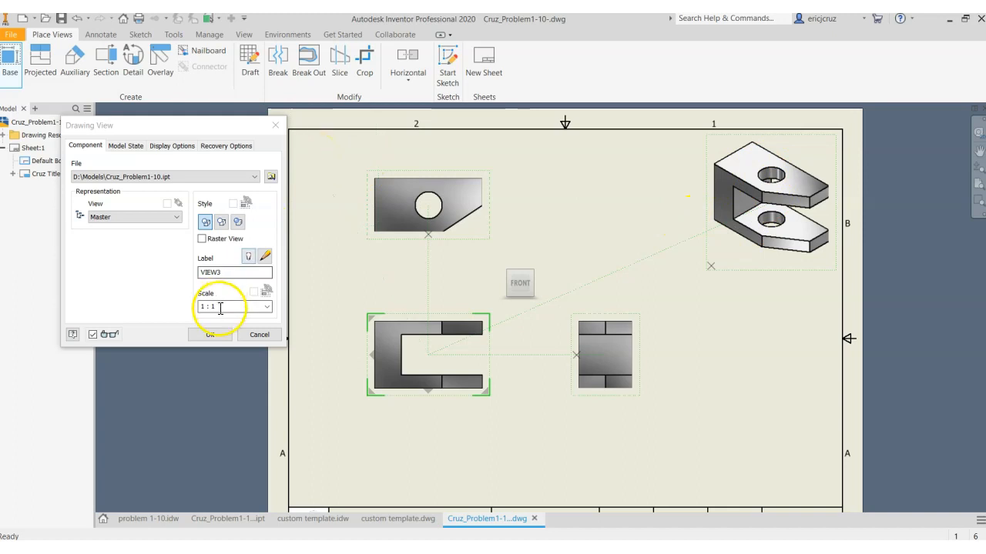
pyautogui.click(212, 335)
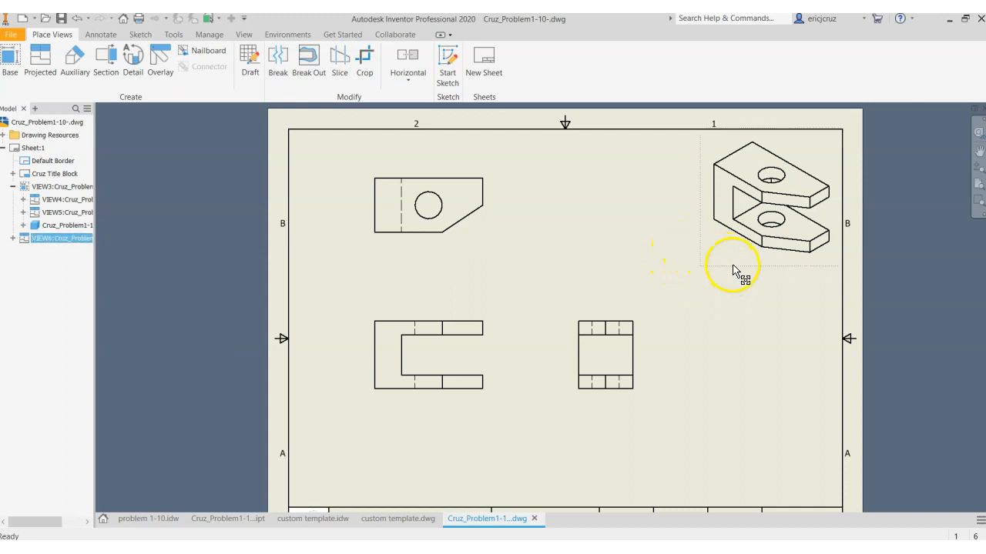
# Turn on shading for the isometric view and check the front view's display style settings
pyautogui.doubleClick(732, 267)
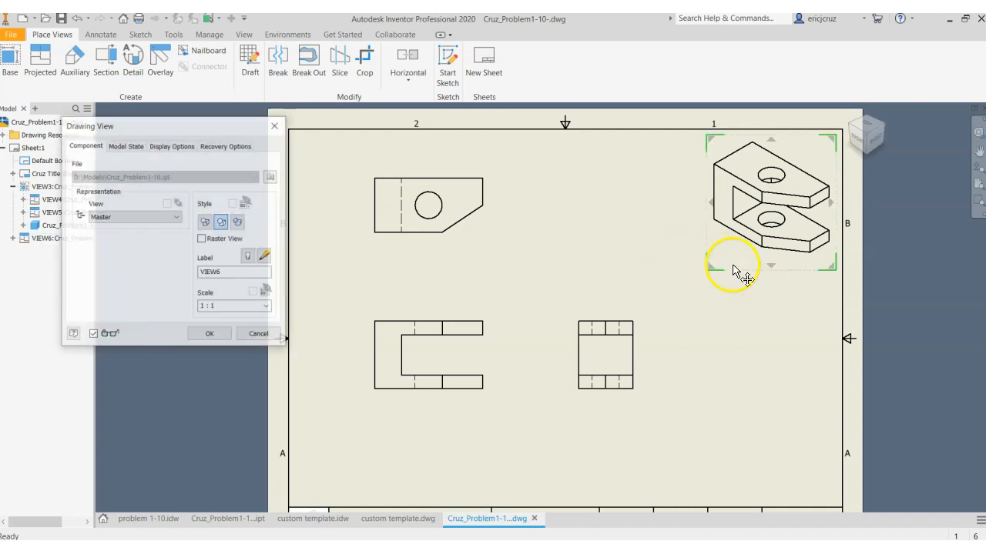
pyautogui.click(239, 221)
pyautogui.click(209, 334)
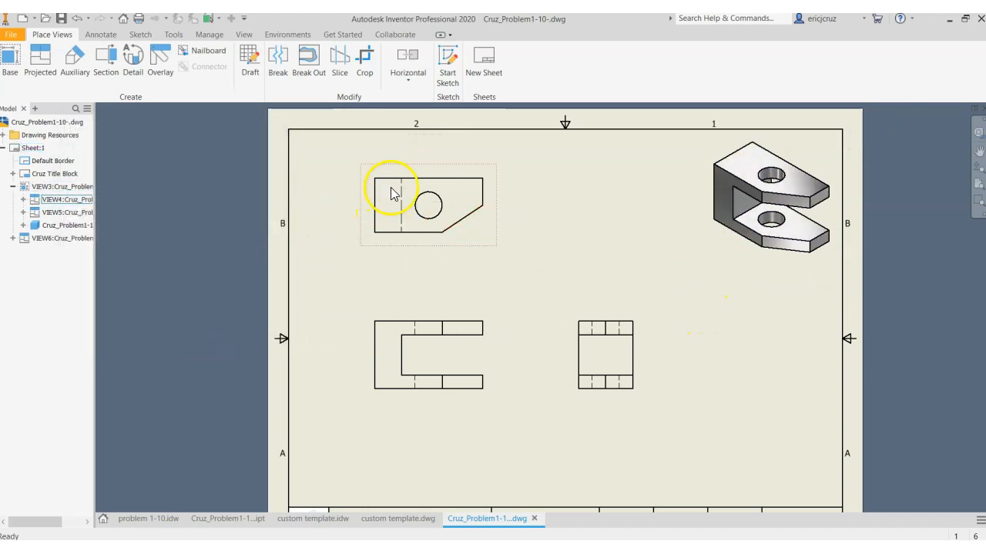
pyautogui.doubleClick(435, 316)
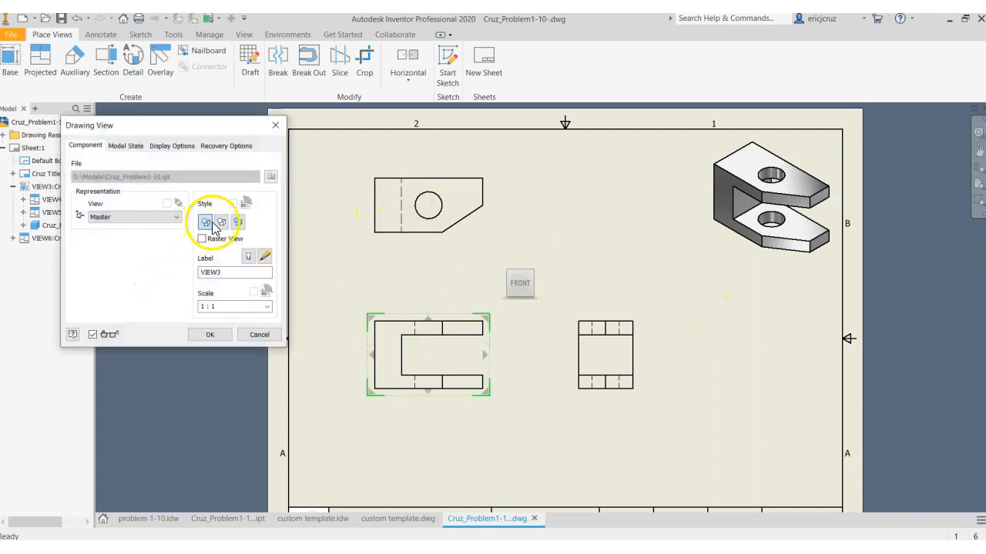
pyautogui.click(224, 335)
# Create a parts list from the problem 1-10 part file and place it just above the title block
pyautogui.moveTo(658, 256); pyautogui.dragTo(587, 255, button='middle')
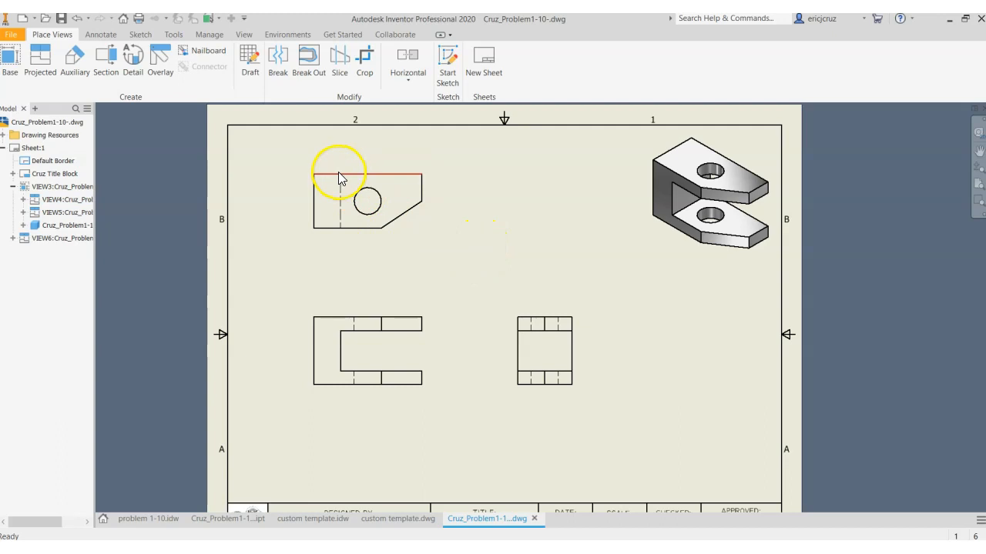
pyautogui.click(111, 35)
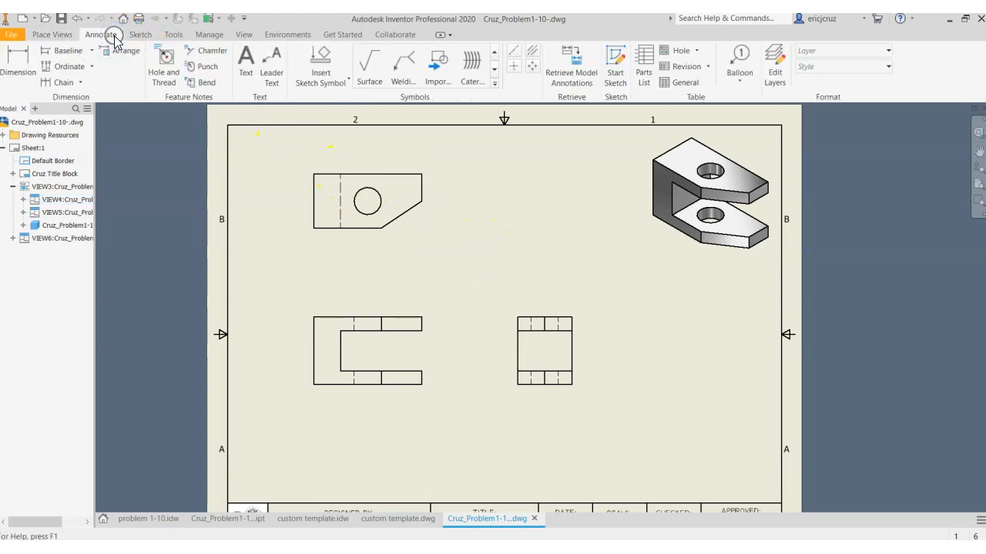
pyautogui.click(644, 68)
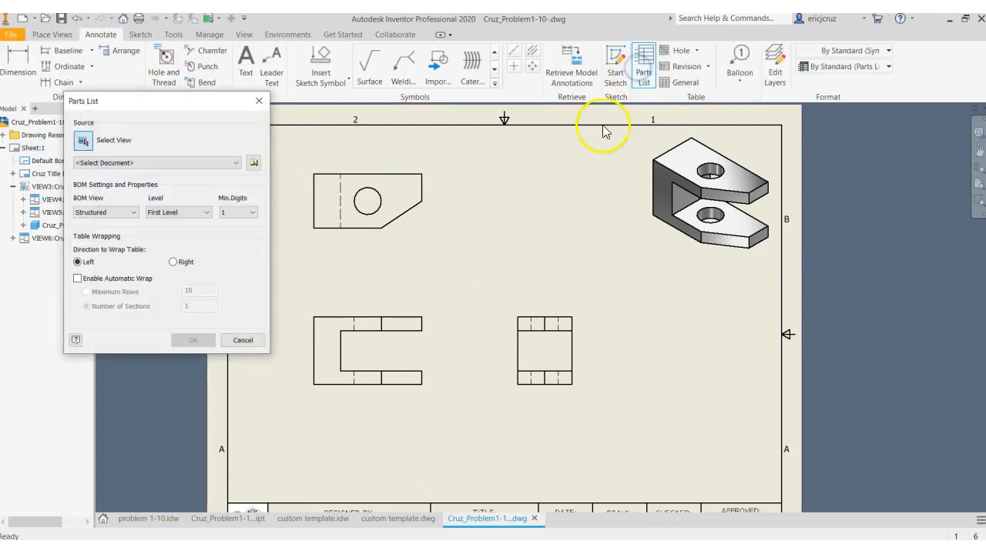
pyautogui.moveTo(176, 102); pyautogui.dragTo(157, 107)
pyautogui.click(106, 168)
pyautogui.click(108, 189)
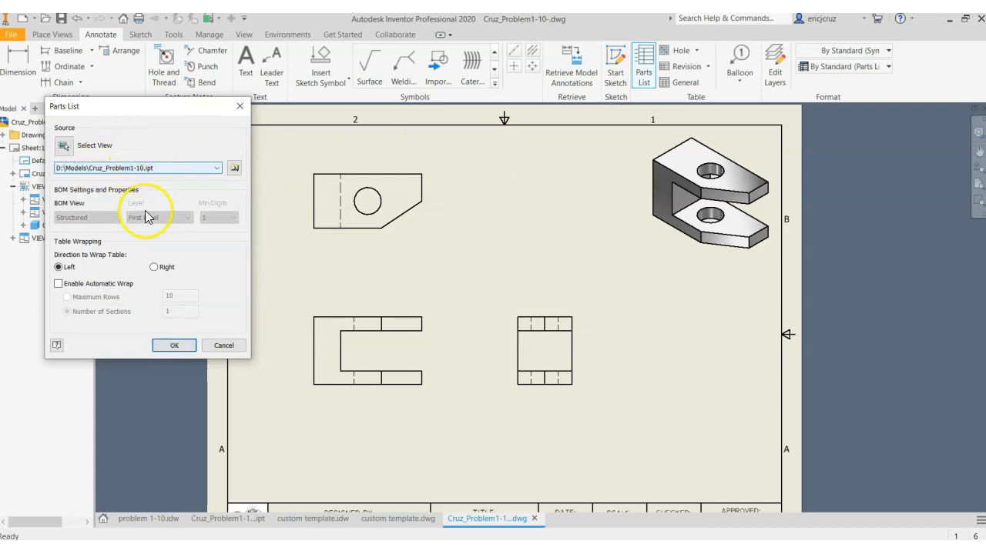
pyautogui.click(178, 348)
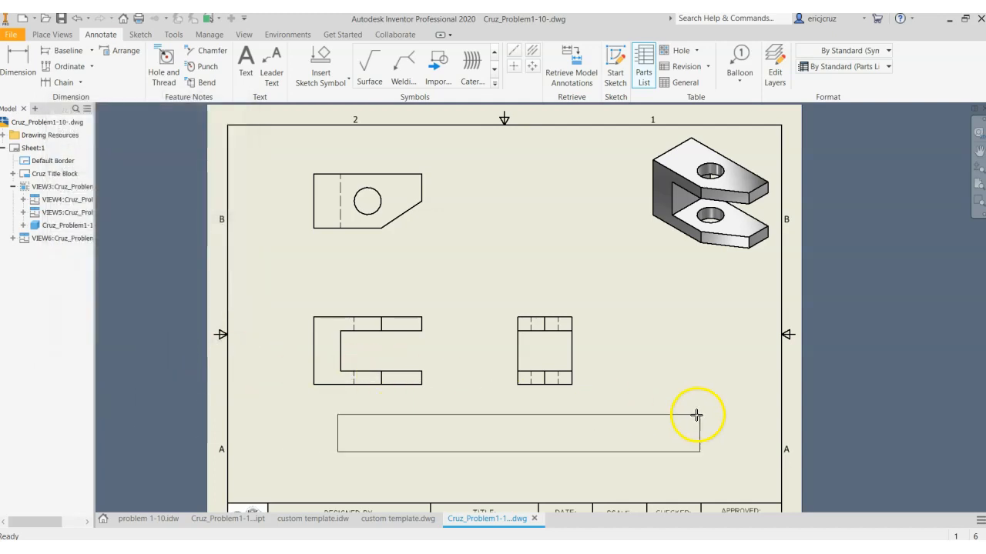
pyautogui.click(767, 455)
pyautogui.moveTo(727, 388); pyautogui.dragTo(723, 352, button='middle')
pyautogui.rightClick(723, 352)
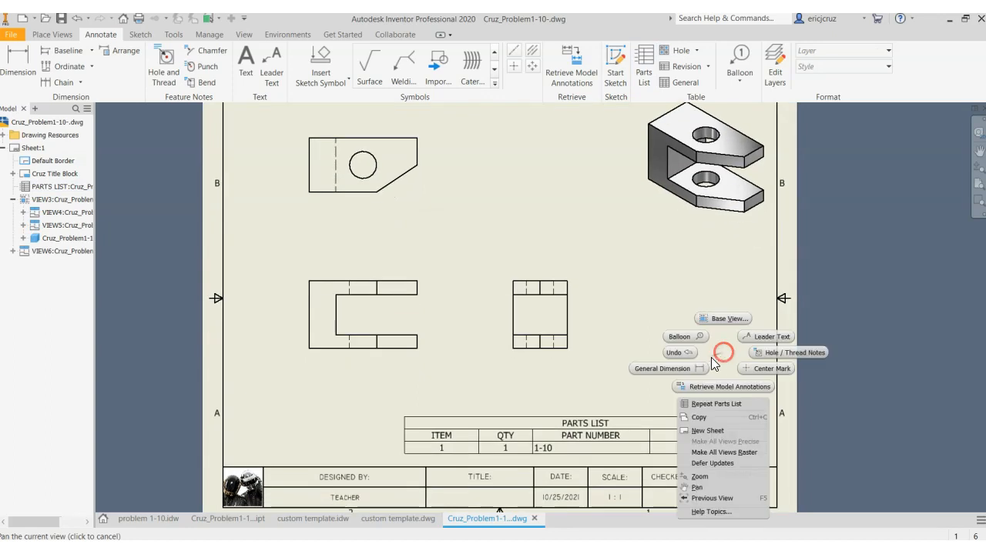
pyautogui.click(660, 294)
pyautogui.moveTo(598, 288); pyautogui.dragTo(647, 341, button='middle')
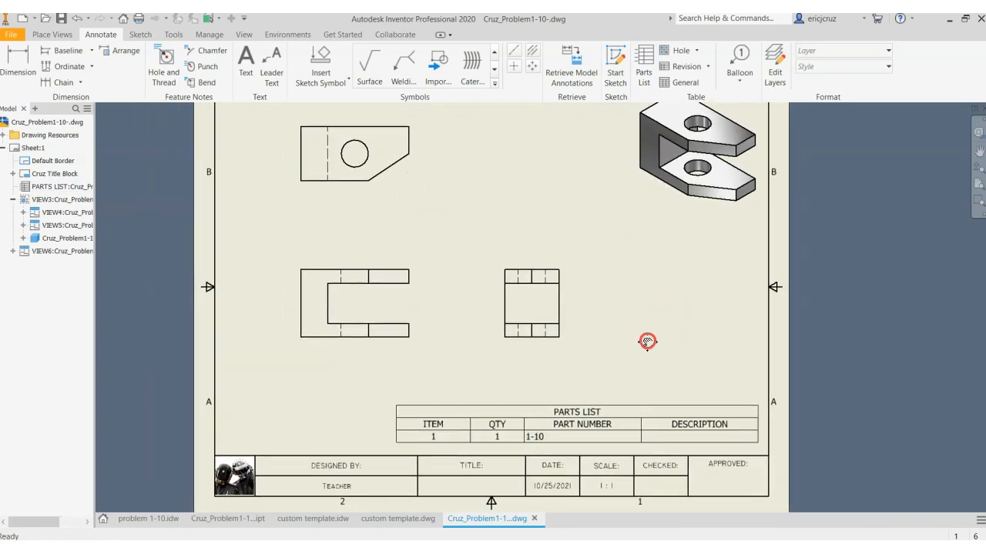
# Open the placed parts list for editing
pyautogui.click(619, 436)
pyautogui.click(626, 366)
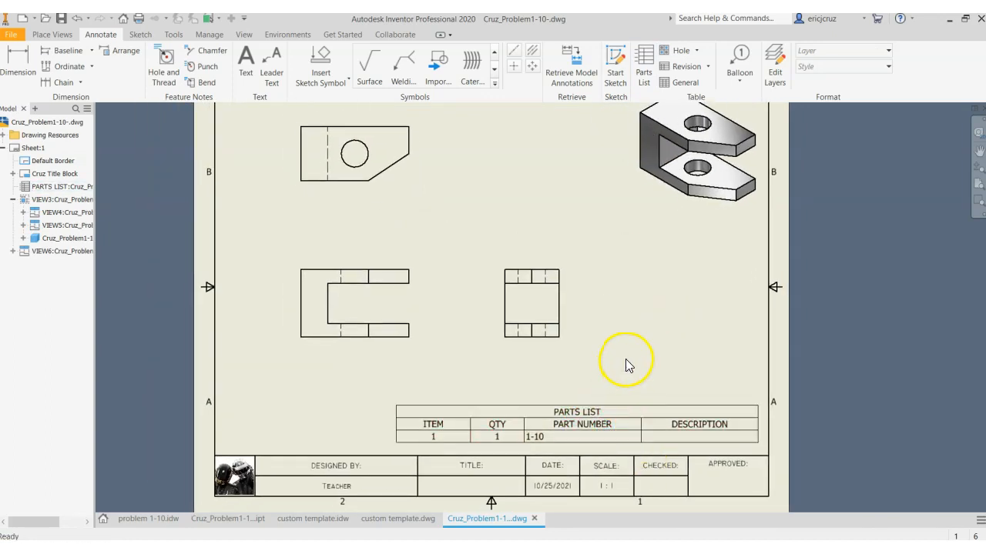
pyautogui.click(595, 420)
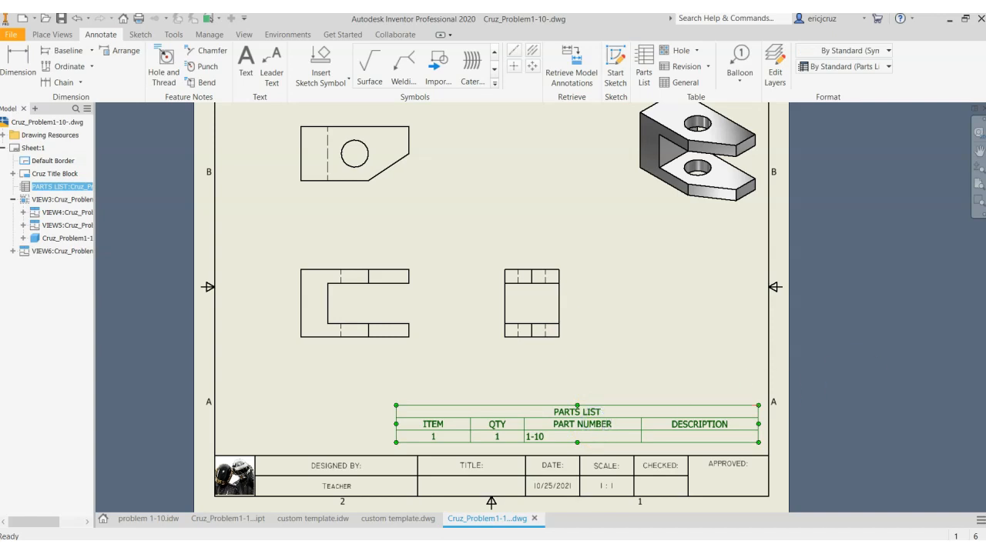
pyautogui.moveTo(686, 162)
pyautogui.mouseDown()
pyautogui.moveTo(136, 121)
pyautogui.moveTo(190, 144)
pyautogui.moveTo(188, 155)
pyautogui.mouseUp()
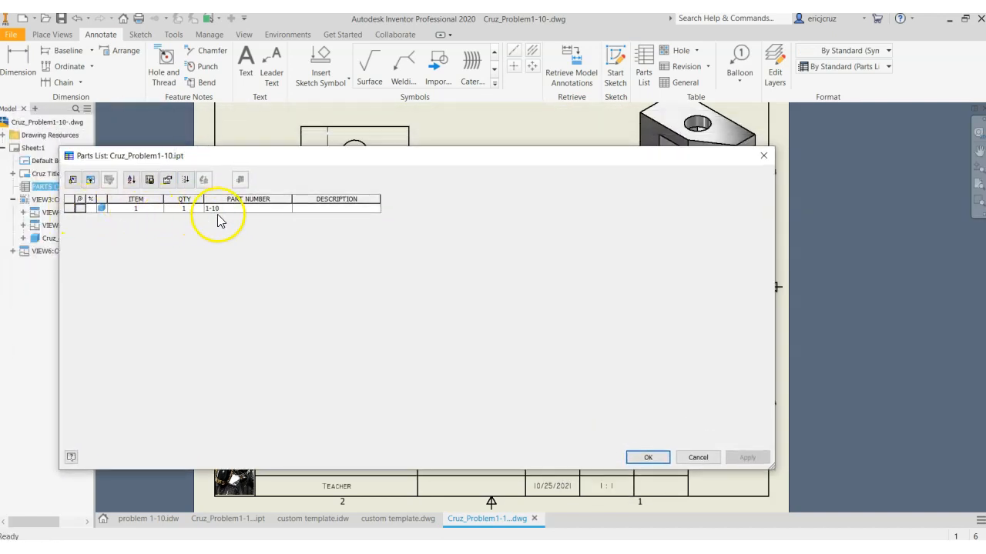
# Examine the item, quantity, part number and description cells of the parts list row
pyautogui.click(243, 209)
pyautogui.click(183, 209)
pyautogui.click(249, 208)
pyautogui.click(148, 208)
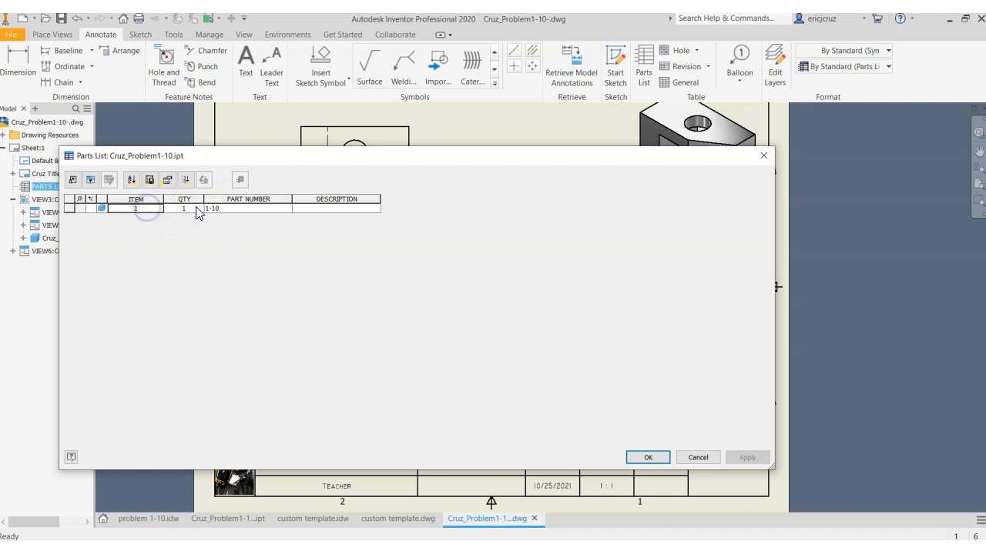
pyautogui.click(338, 208)
pyautogui.click(245, 208)
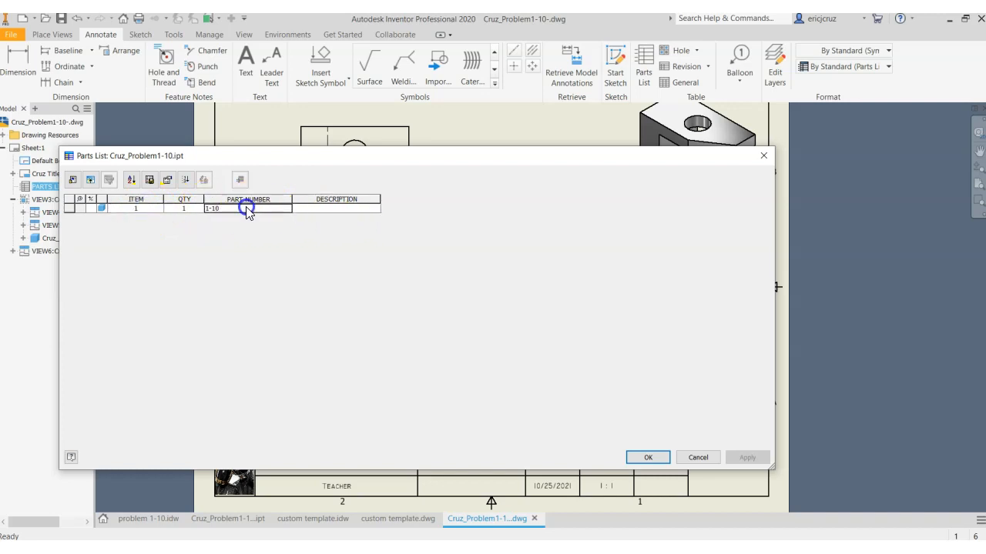
pyautogui.click(314, 208)
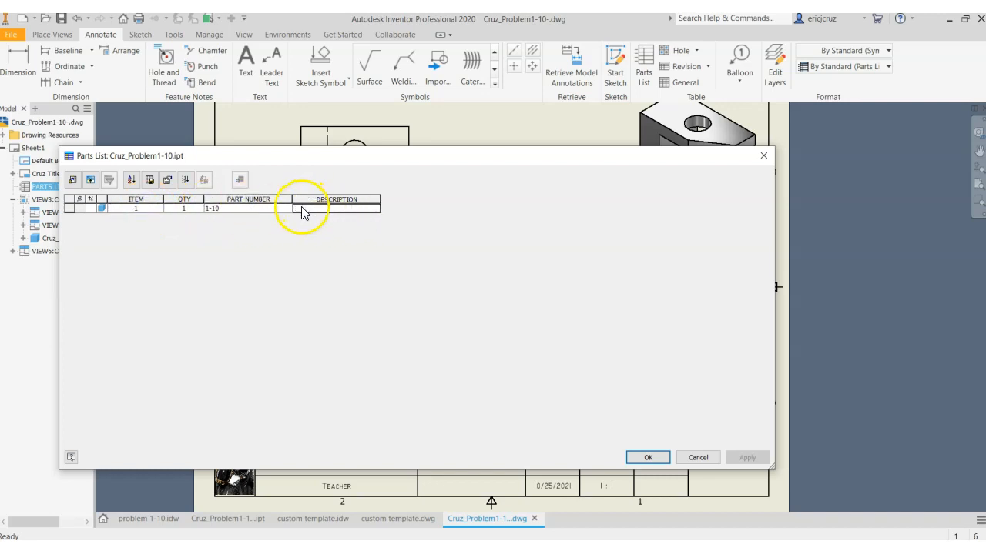
# Remove the DESCRIPTION property from the parts list's selected columns
pyautogui.click(72, 180)
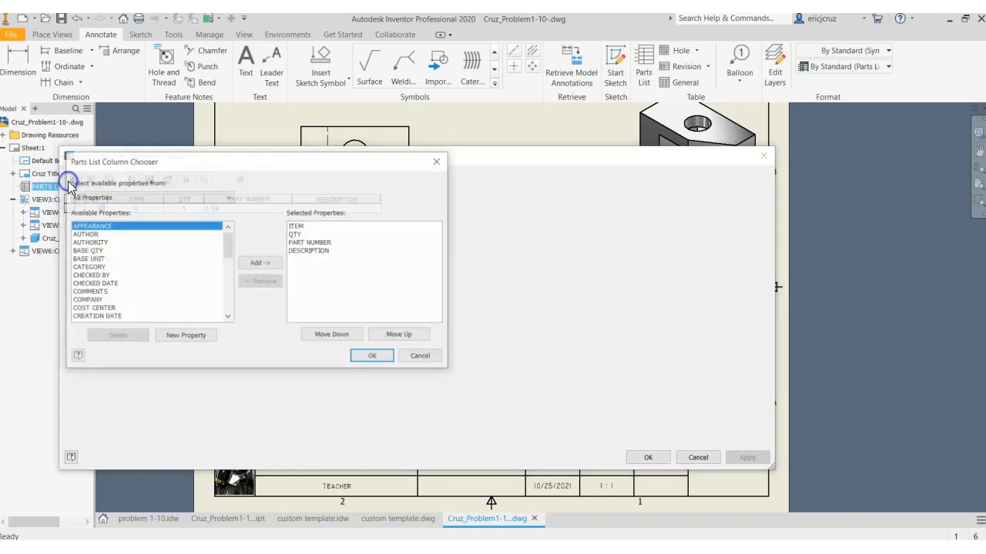
pyautogui.moveTo(174, 164); pyautogui.dragTo(508, 174)
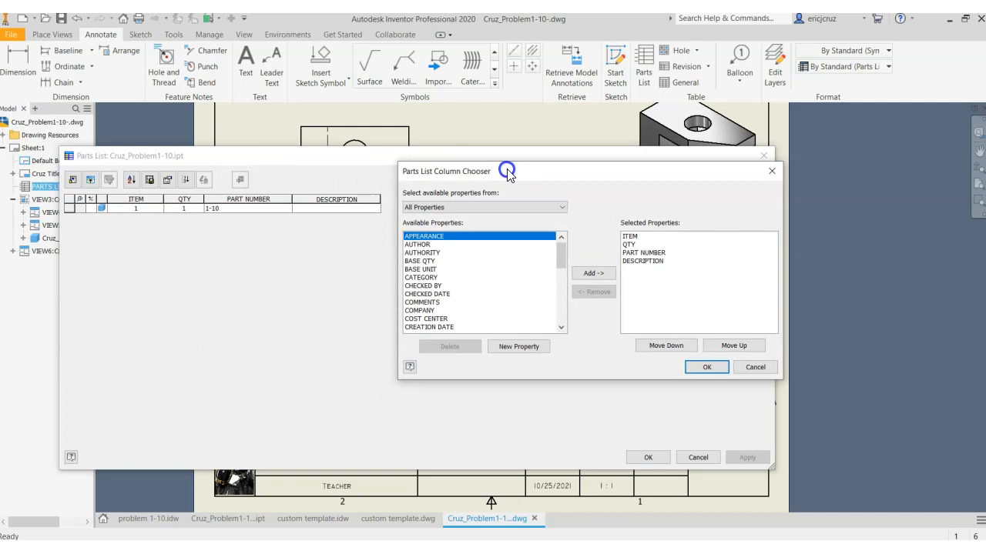
pyautogui.click(76, 183)
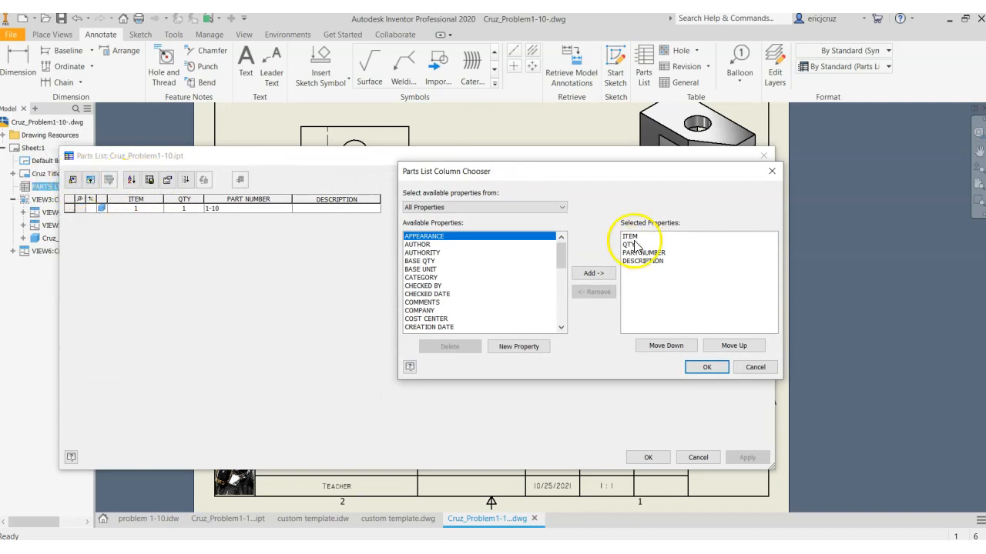
pyautogui.click(642, 262)
pyautogui.click(597, 292)
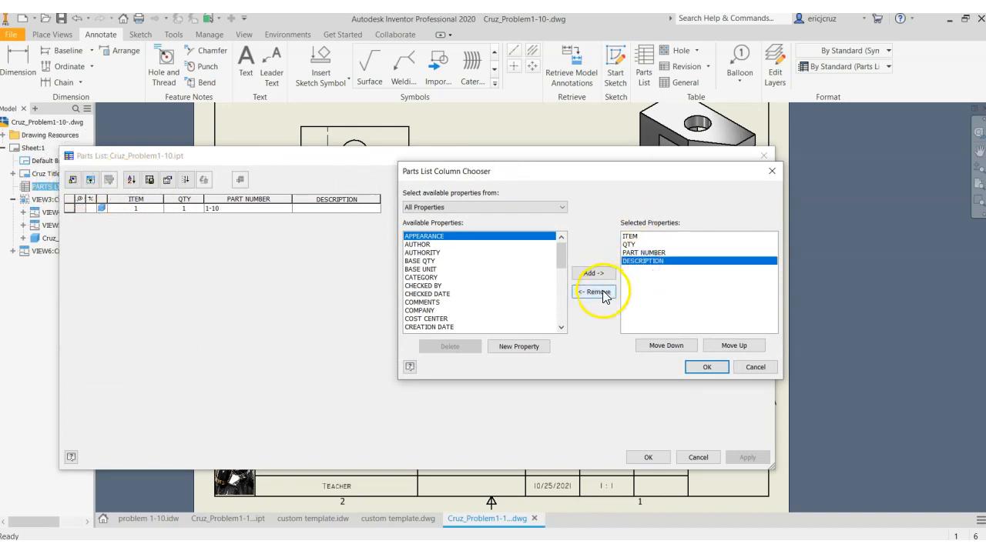
# Add the VOLUME and MATERIAL properties as columns after PART NUMBER in the parts list
pyautogui.moveTo(559, 257); pyautogui.dragTo(562, 320)
pyautogui.click(435, 319)
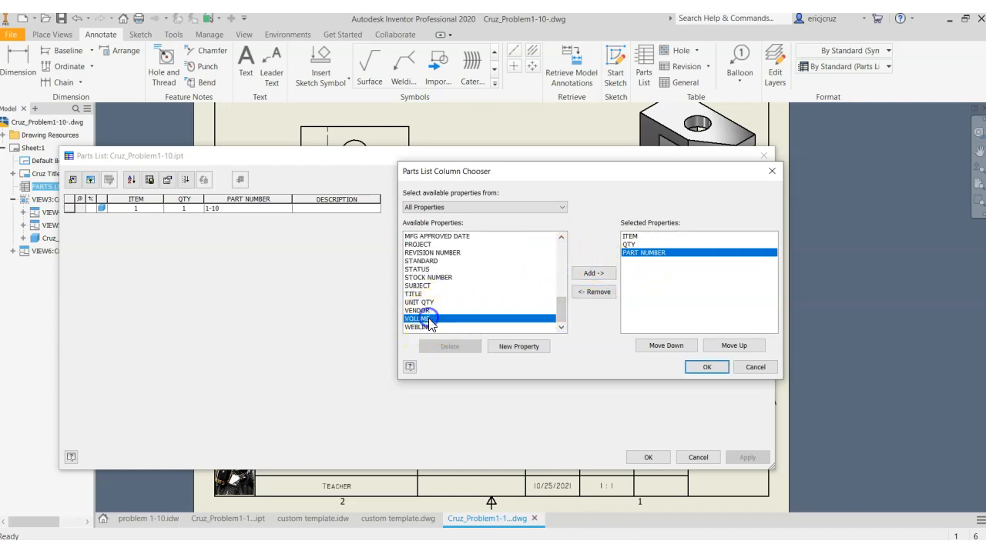
pyautogui.click(599, 279)
pyautogui.moveTo(557, 308); pyautogui.dragTo(555, 300)
pyautogui.click(422, 269)
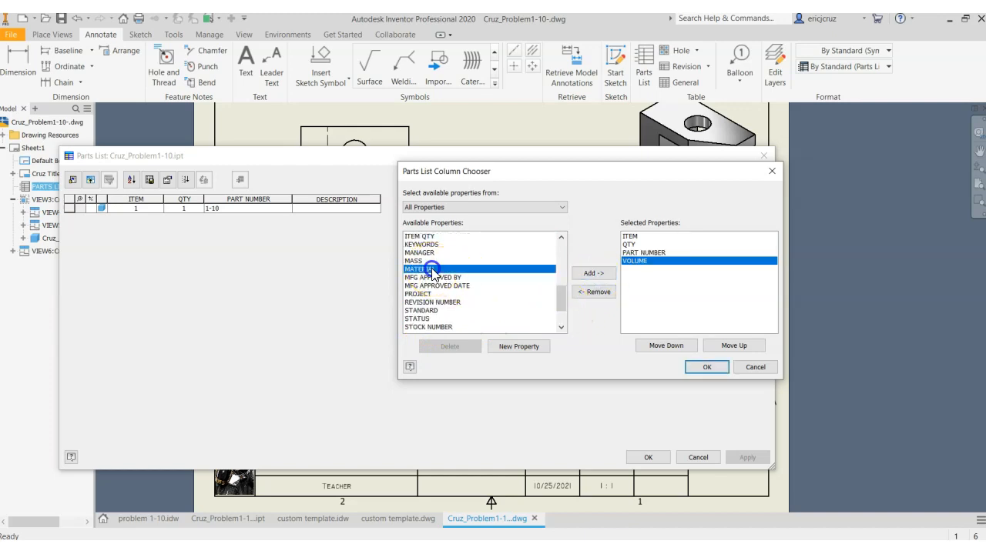
pyautogui.click(599, 275)
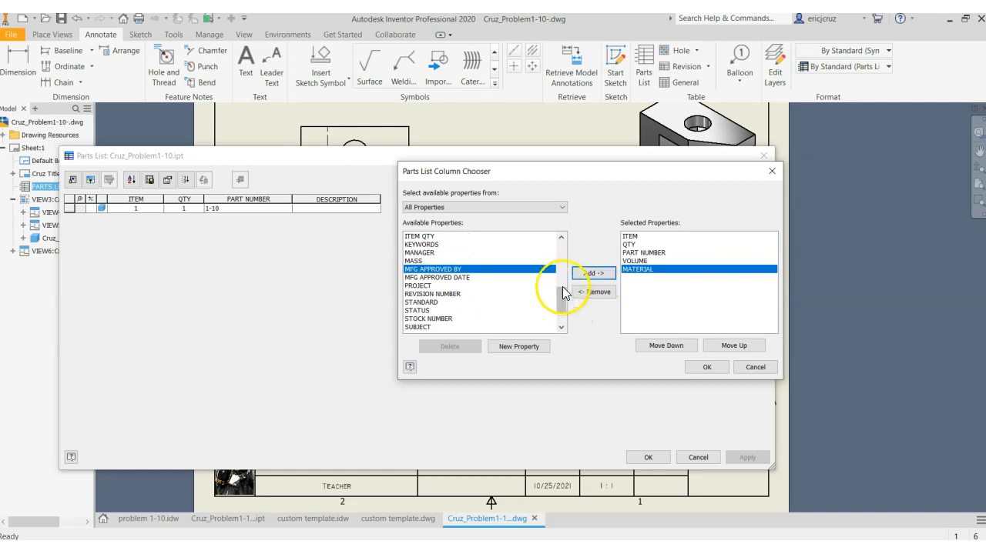
# Accept the chosen columns, apply them to the parts list and finish editing it
pyautogui.moveTo(559, 308)
pyautogui.mouseDown()
pyautogui.moveTo(565, 251)
pyautogui.moveTo(569, 313)
pyautogui.mouseUp()
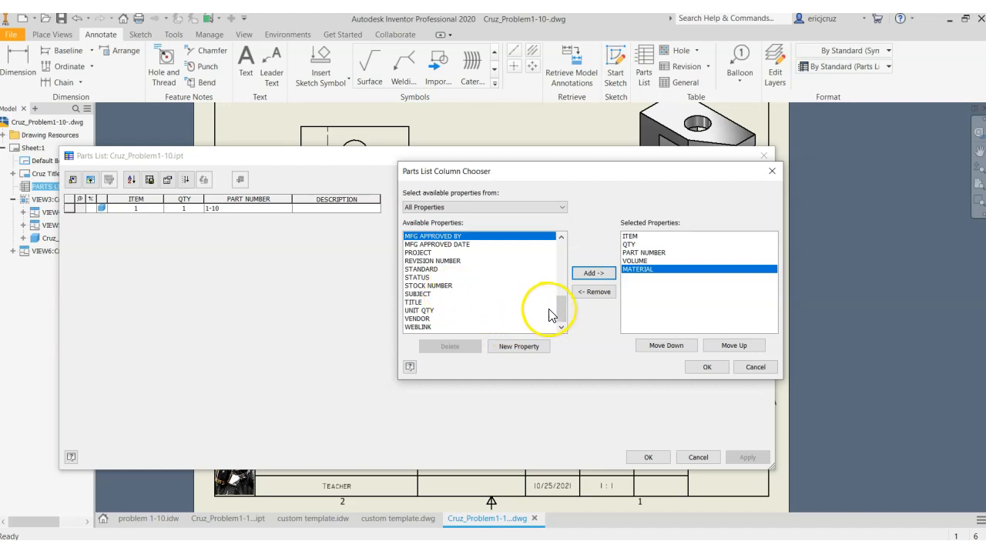
pyautogui.moveTo(561, 308); pyautogui.dragTo(560, 276)
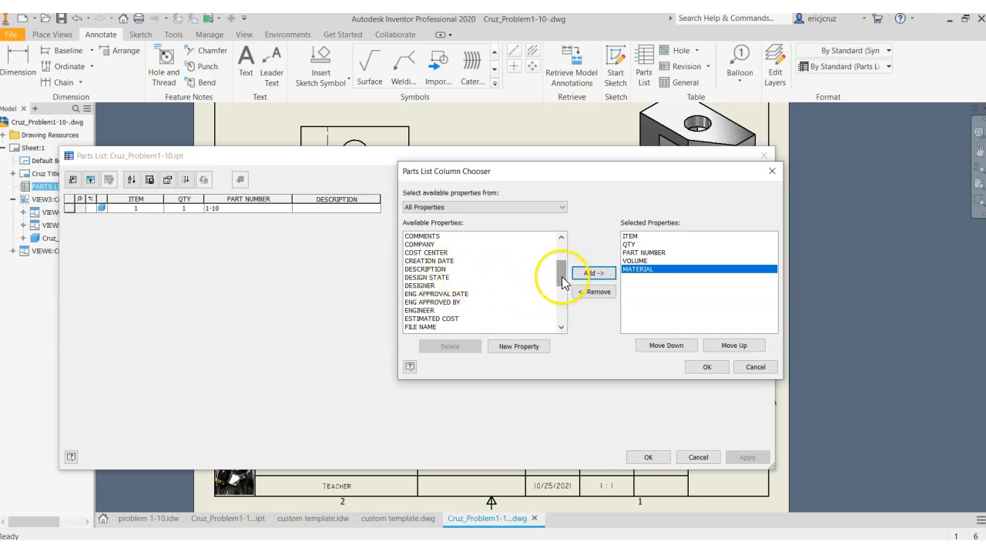
pyautogui.moveTo(596, 174); pyautogui.dragTo(571, 176)
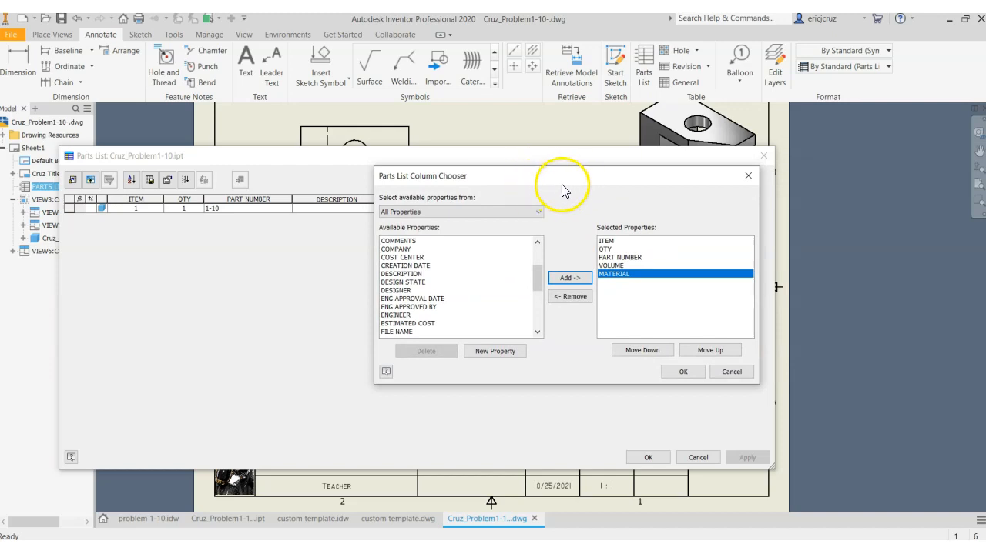
pyautogui.moveTo(553, 187); pyautogui.dragTo(546, 208)
pyautogui.click(669, 393)
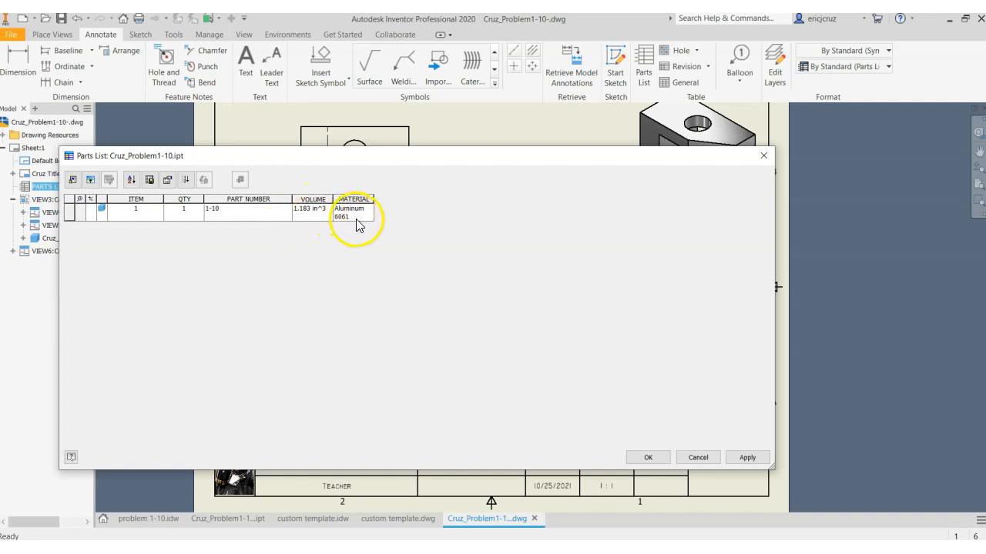
pyautogui.click(753, 457)
pyautogui.click(647, 456)
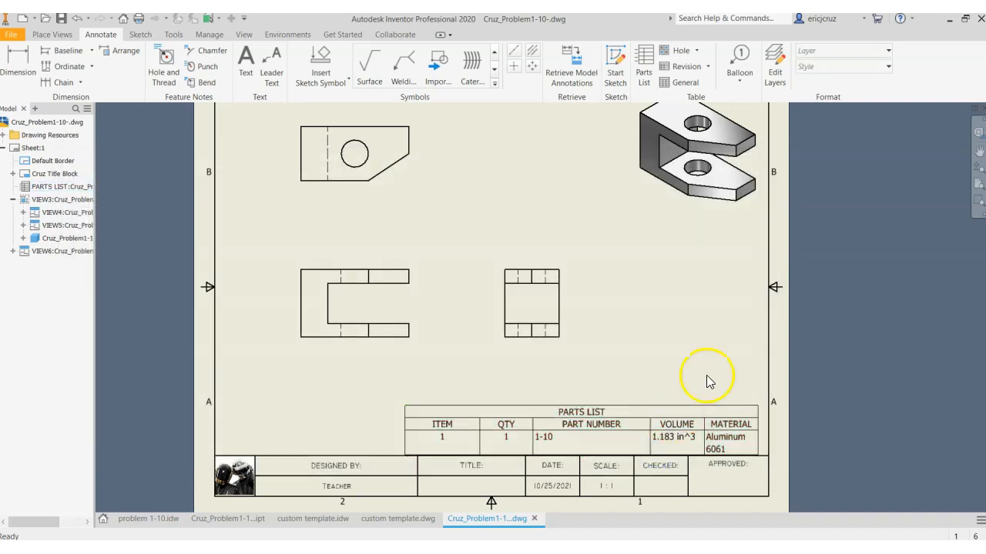
# Widen the parts list to the sheet border until the material fits on one line, and seat it directly on the title block
pyautogui.moveTo(758, 436); pyautogui.dragTo(770, 427)
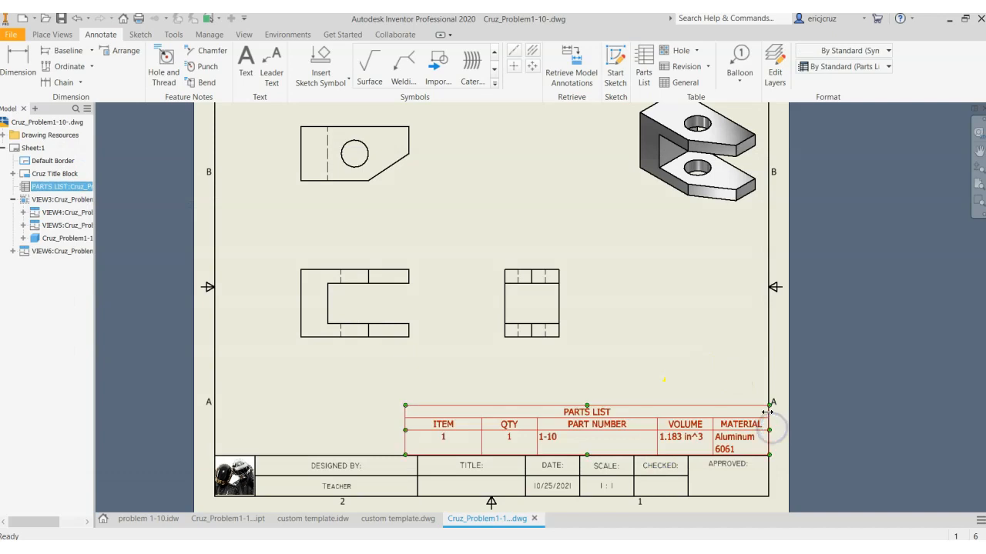
pyautogui.rightClick(591, 417)
pyautogui.moveTo(405, 430); pyautogui.dragTo(331, 431)
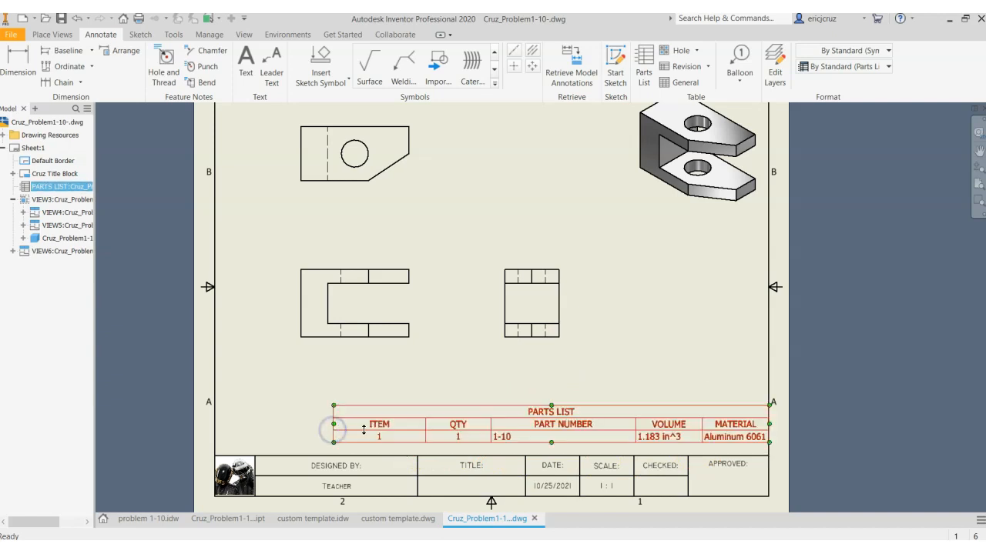
pyautogui.moveTo(571, 417); pyautogui.dragTo(571, 429)
pyautogui.click(634, 371)
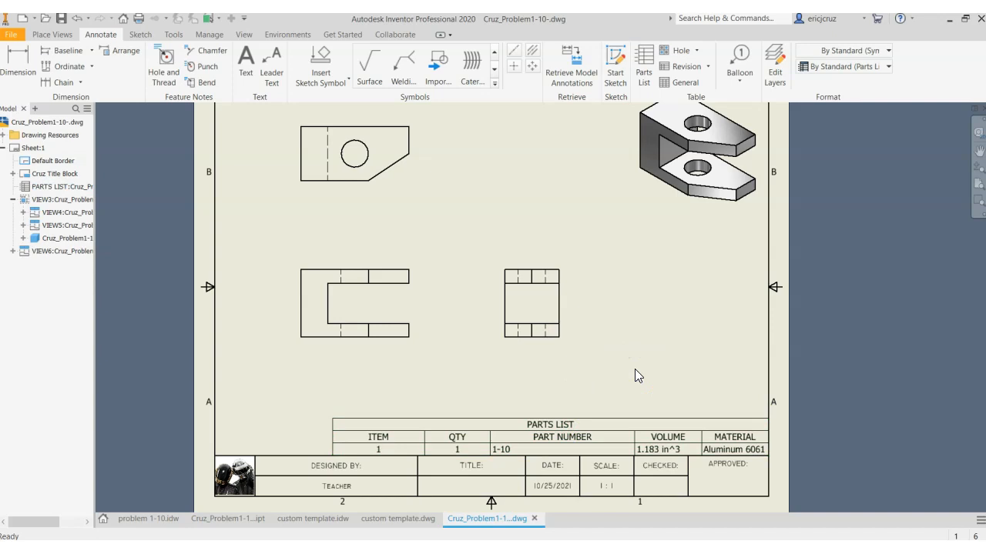
pyautogui.click(335, 435)
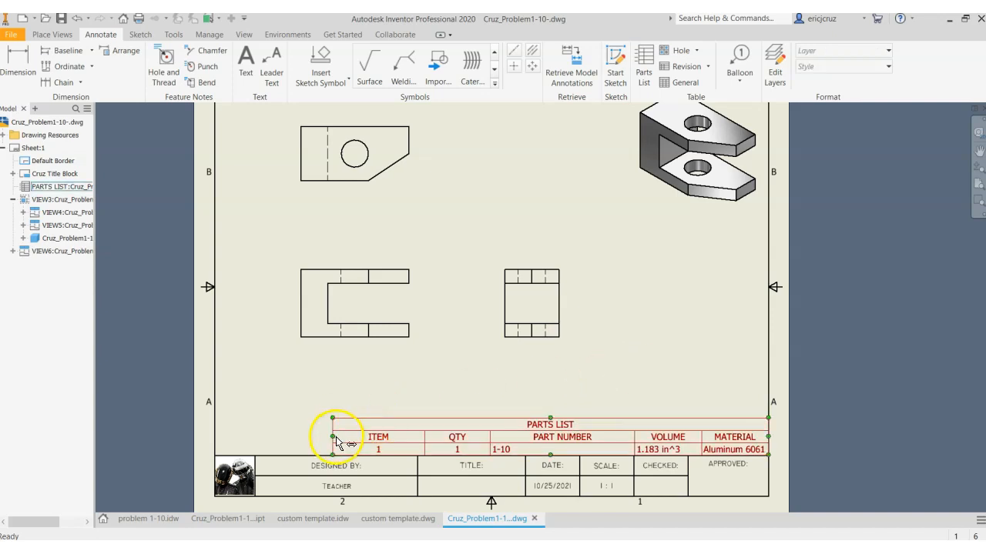
pyautogui.moveTo(484, 367); pyautogui.dragTo(475, 401, button='middle')
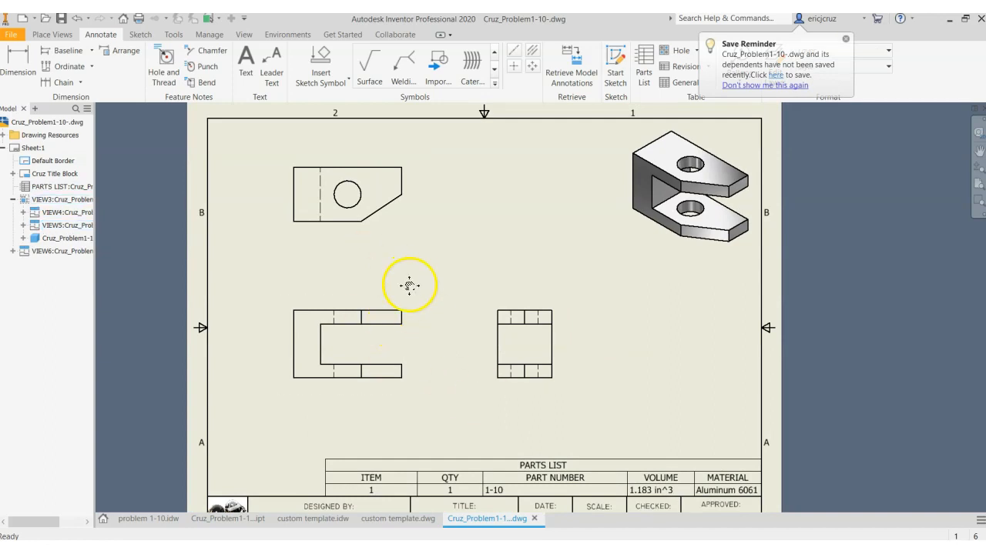
pyautogui.moveTo(408, 285); pyautogui.dragTo(403, 300, button='middle')
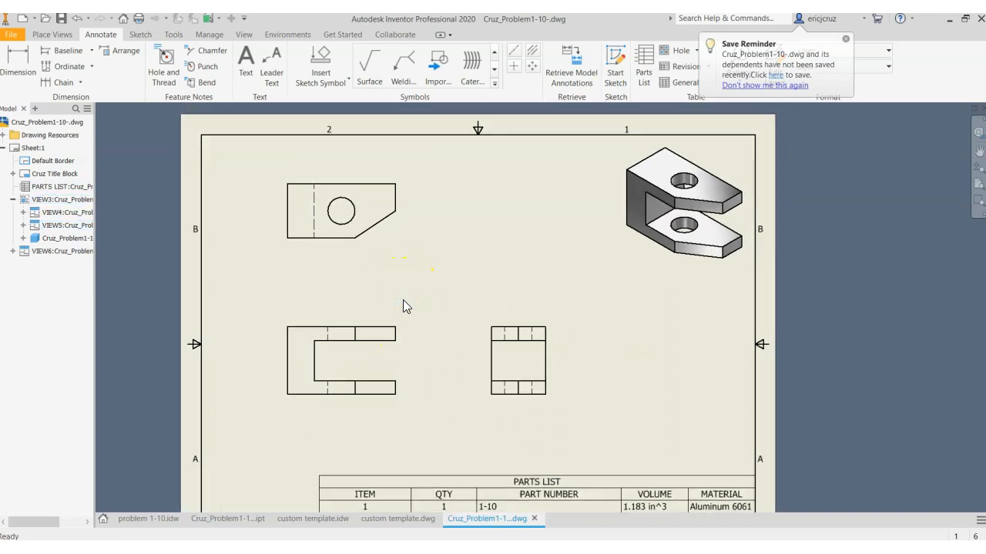
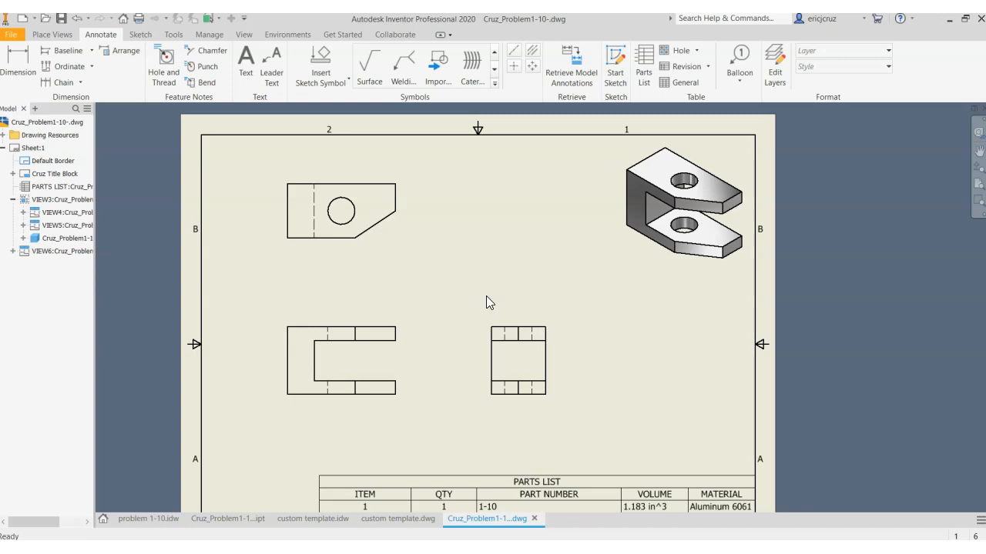
# Dimension the overall horizontal length of the front view, placing the dimension below it
pyautogui.click(16, 64)
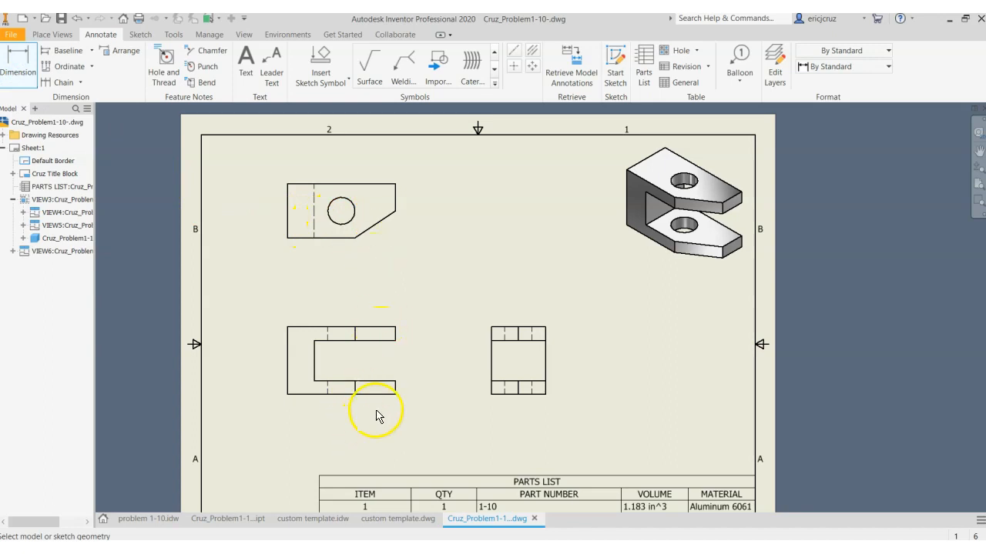
pyautogui.click(287, 395)
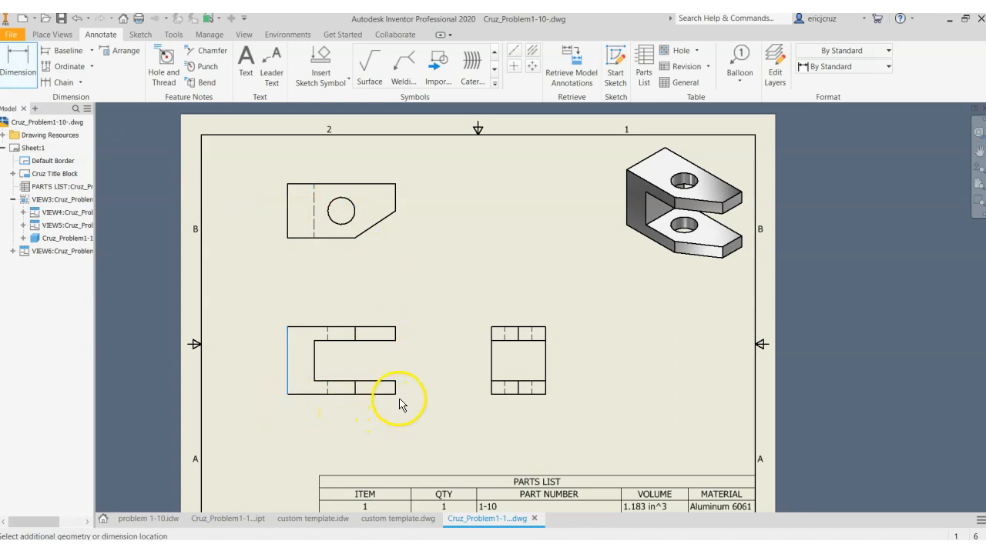
pyautogui.click(396, 395)
pyautogui.click(382, 417)
# Dimension the thickness of the lower and upper arms at their open ends, beside the front view
pyautogui.scroll(-3, 414, 406)
pyautogui.scroll(-1, 464, 424)
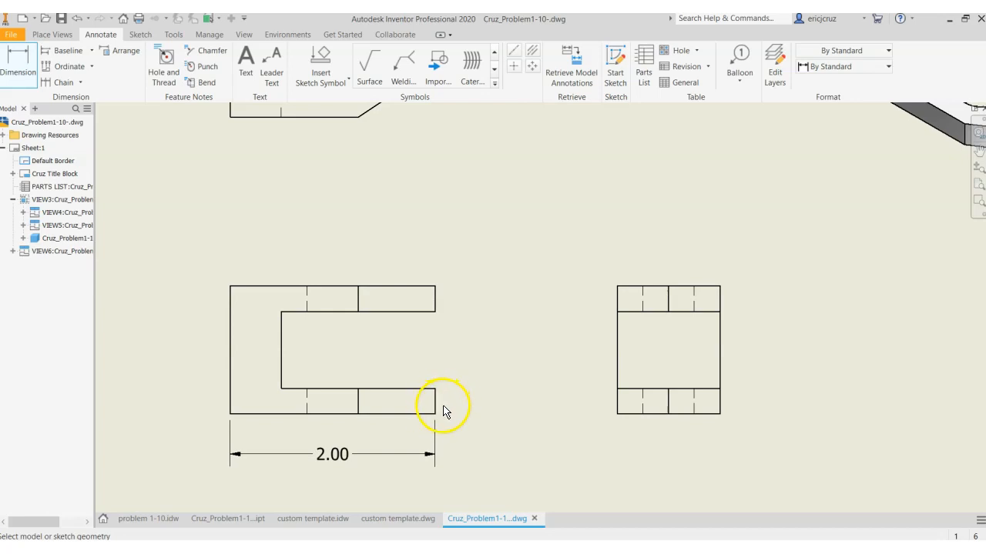
pyautogui.scroll(-2, 446, 406)
pyautogui.moveTo(490, 368); pyautogui.dragTo(502, 355, button='middle')
pyautogui.click(466, 380)
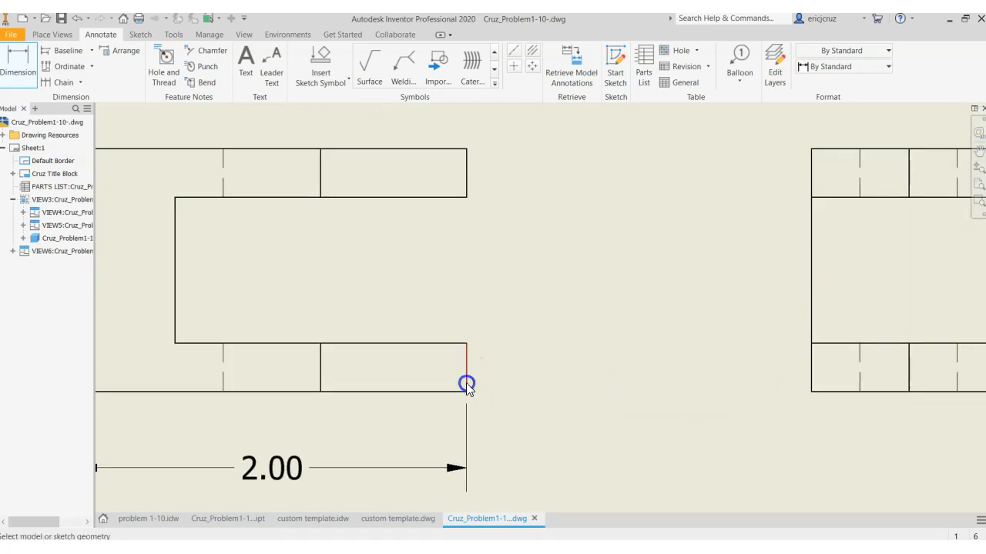
pyautogui.click(545, 379)
pyautogui.moveTo(634, 343)
pyautogui.mouseDown(button='middle')
pyautogui.moveTo(678, 385)
pyautogui.moveTo(598, 389)
pyautogui.mouseUp(button='middle')
pyautogui.scroll(2, 679, 385)
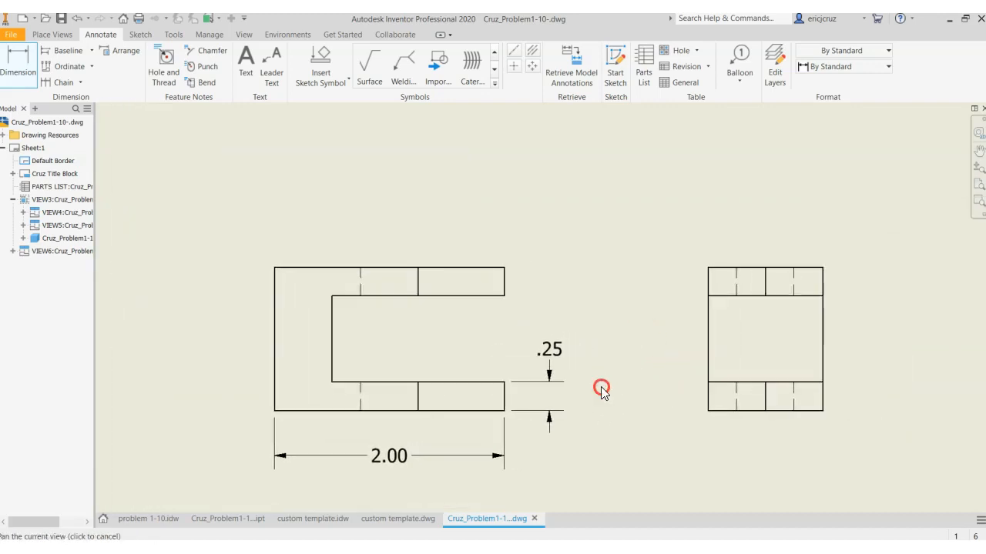
pyautogui.click(504, 289)
pyautogui.click(548, 294)
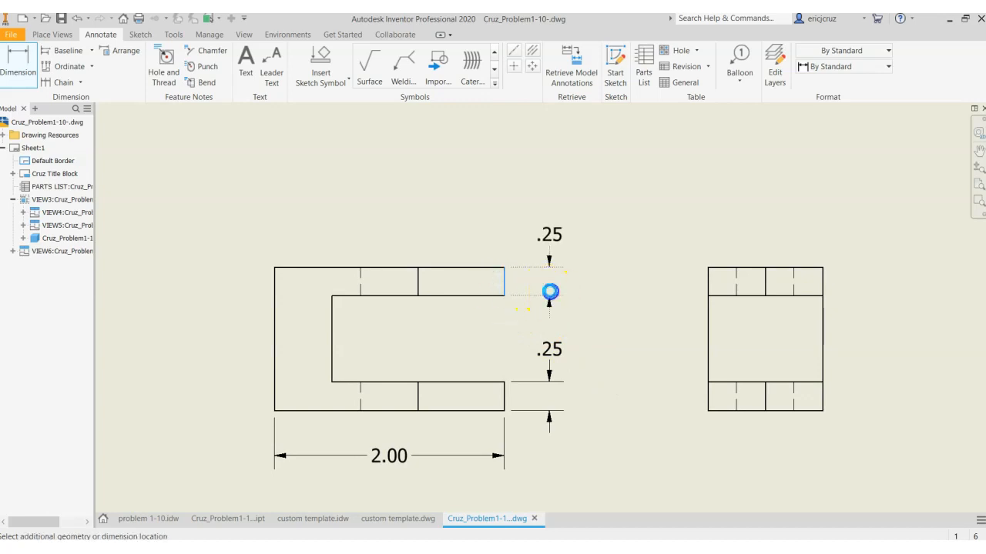
# Dimension the thickness of the front view's back wall from its outer edge to the slot's inner corner, placed above the view
pyautogui.moveTo(621, 360); pyautogui.dragTo(599, 351, button='middle')
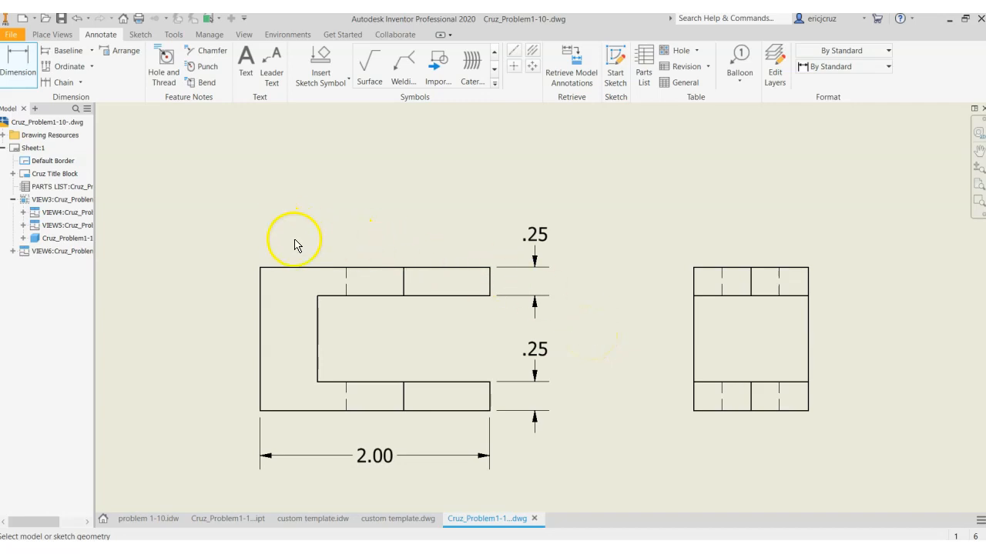
pyautogui.click(318, 296)
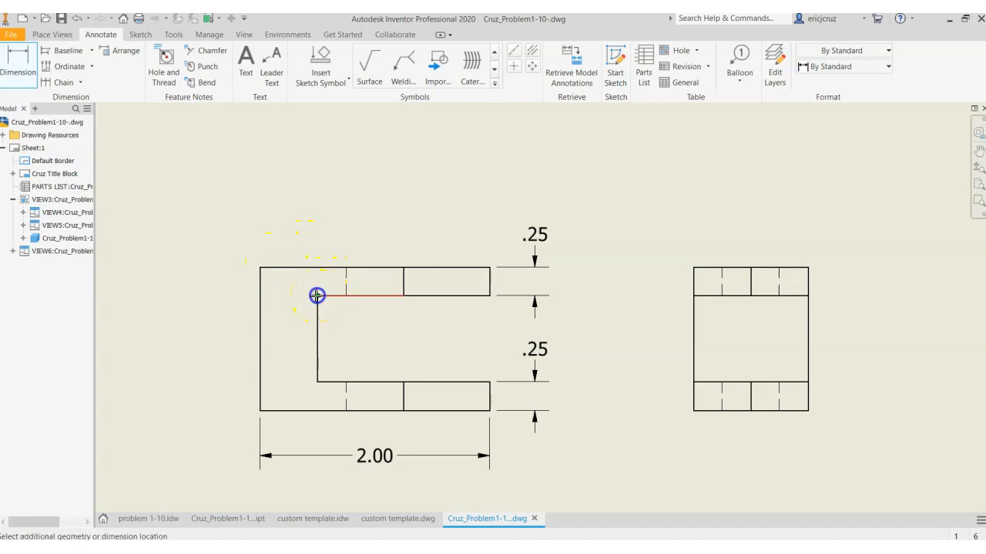
pyautogui.click(262, 268)
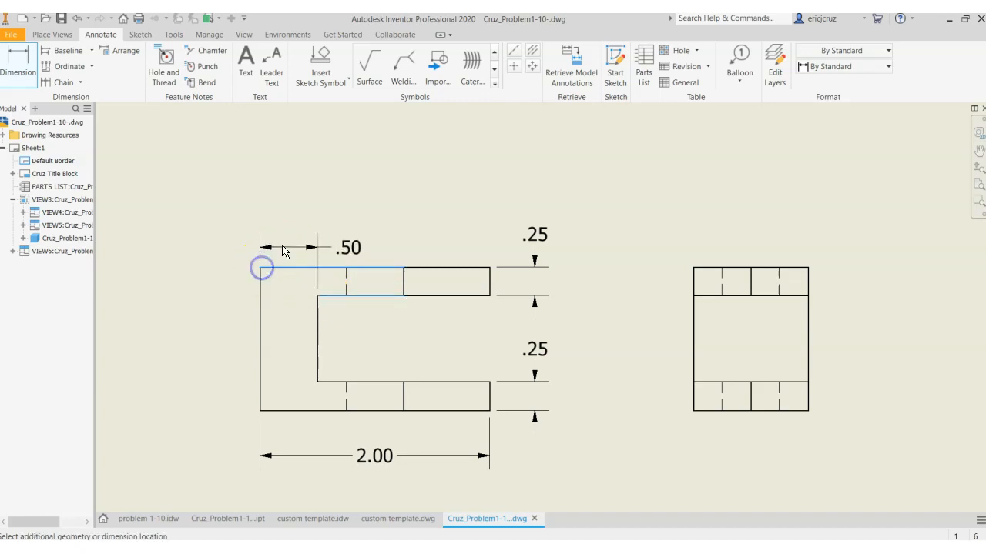
pyautogui.click(292, 220)
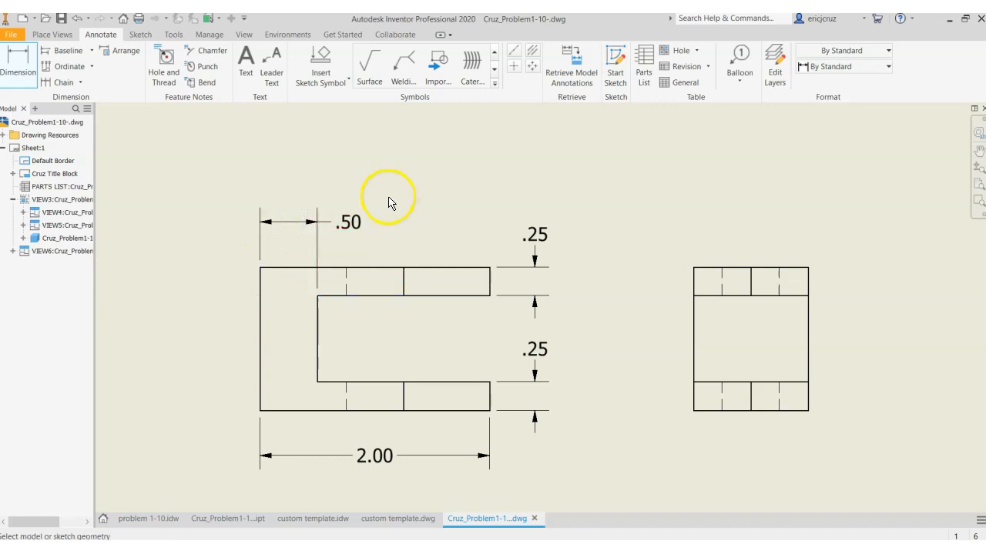
# Add centerline bisectors through the holes in the upper and lower arms of the front view
pyautogui.scroll(-3, 342, 286)
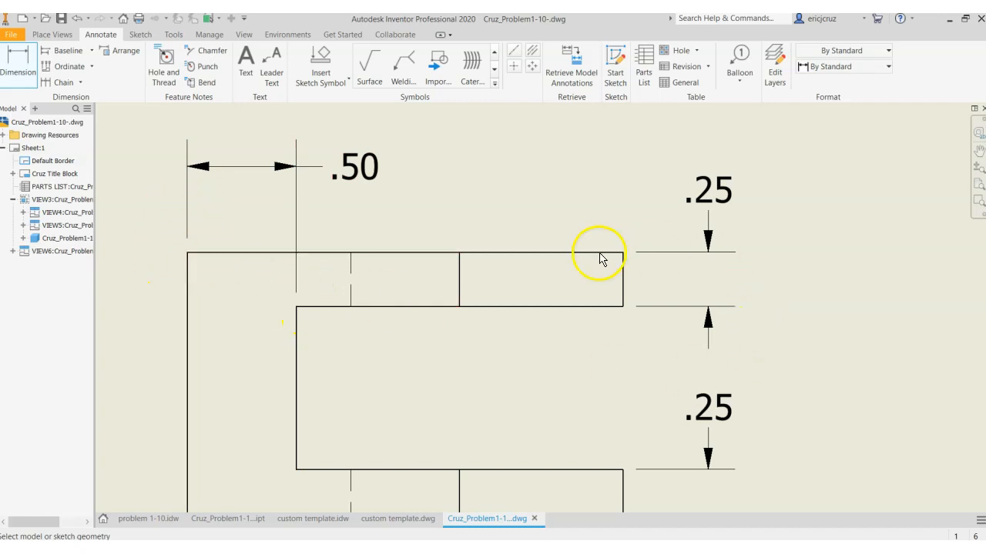
pyautogui.scroll(5, 599, 259)
pyautogui.moveTo(583, 272)
pyautogui.mouseDown(button='middle')
pyautogui.moveTo(523, 323)
pyautogui.moveTo(532, 331)
pyautogui.mouseUp(button='middle')
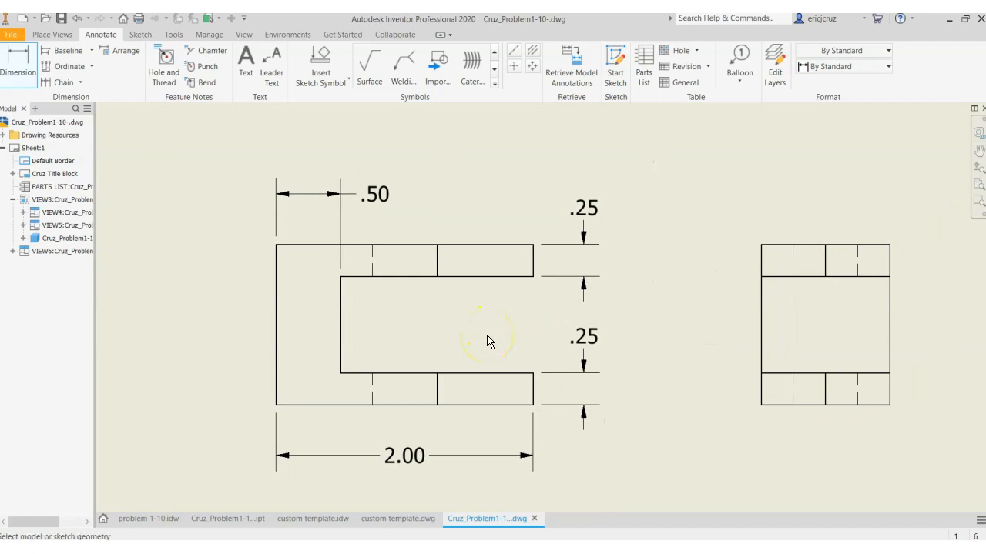
pyautogui.moveTo(494, 349)
pyautogui.mouseDown(button='middle')
pyautogui.moveTo(472, 336)
pyautogui.moveTo(455, 346)
pyautogui.mouseUp(button='middle')
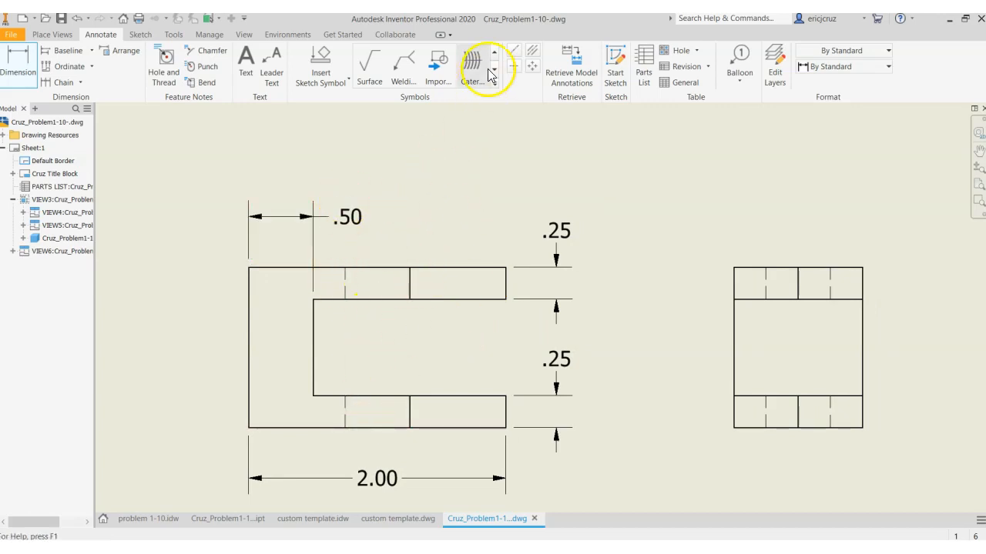
pyautogui.click(536, 54)
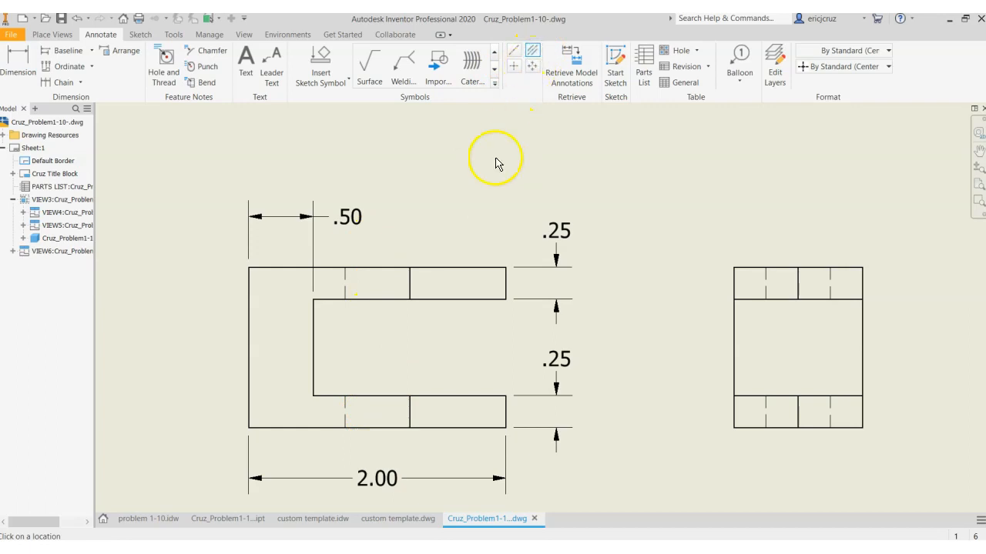
pyautogui.click(347, 276)
pyautogui.click(411, 282)
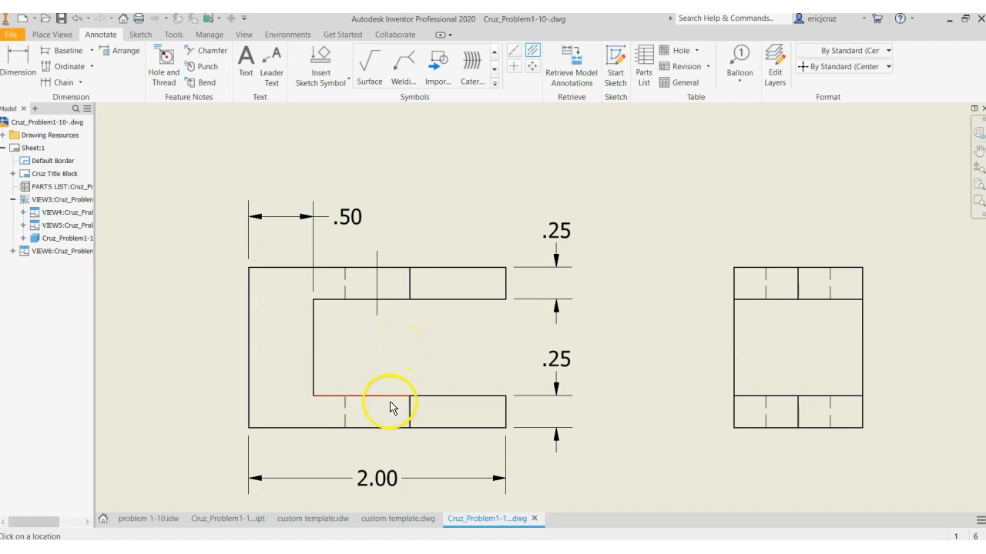
pyautogui.click(346, 405)
pyautogui.click(409, 408)
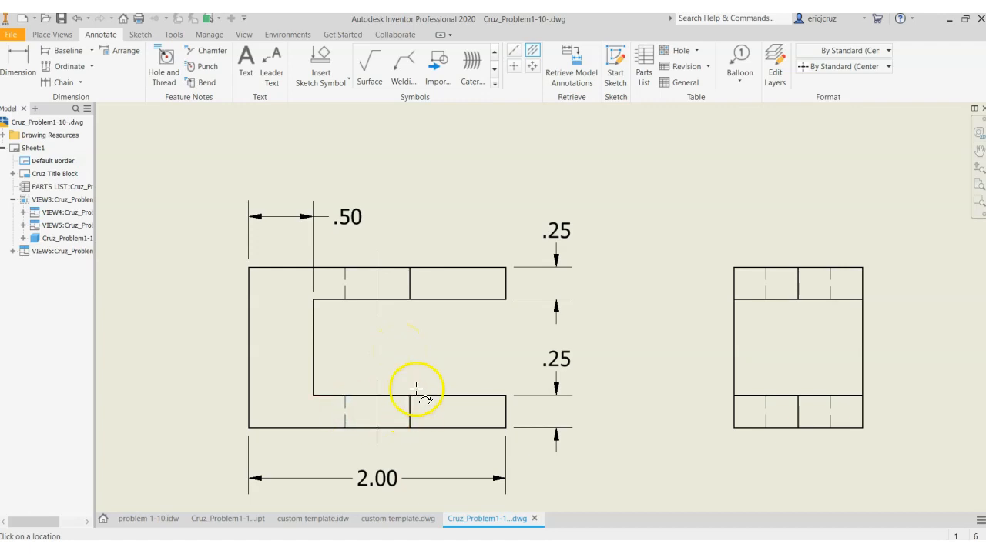
pyautogui.moveTo(431, 347); pyautogui.dragTo(417, 346, button='middle')
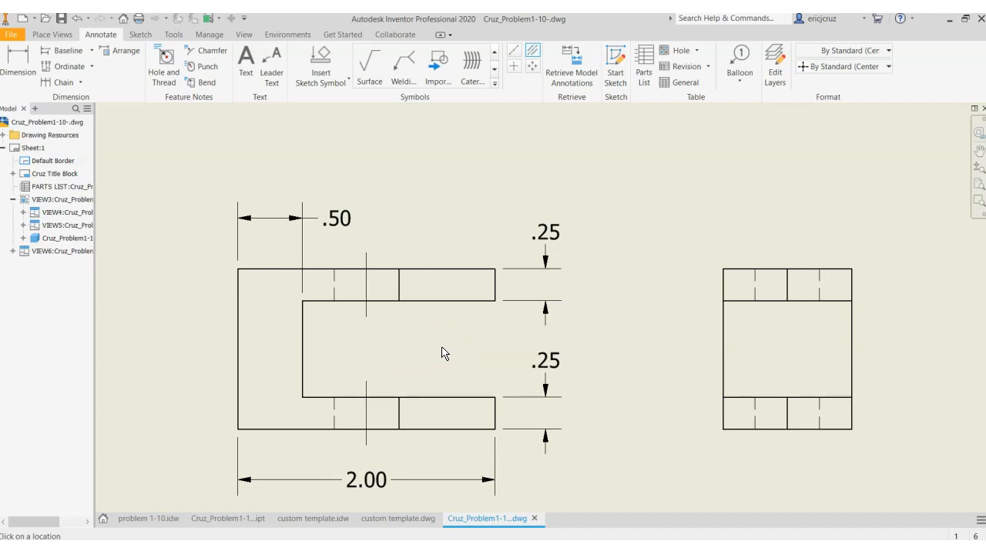
pyautogui.press('Escape')
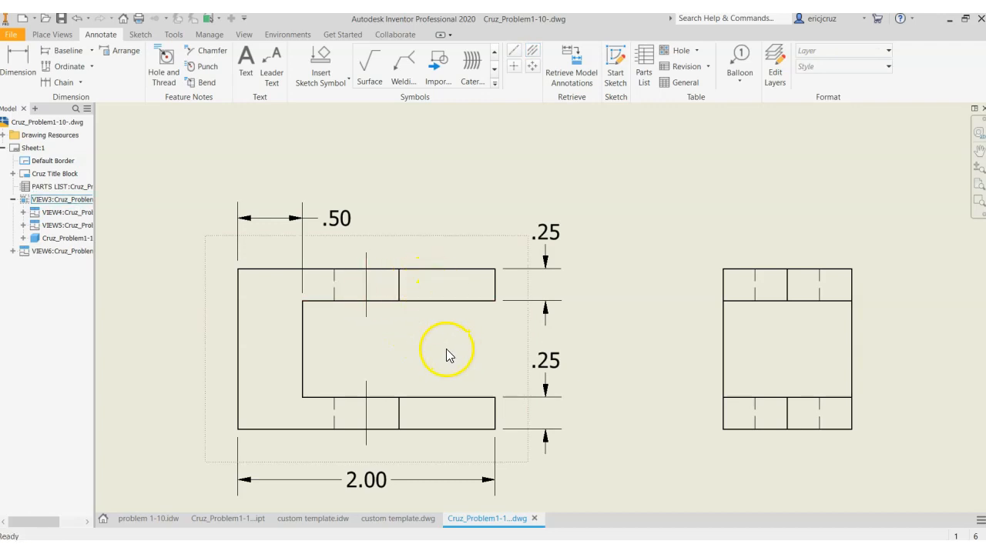
# Edit the Center Mark (ANSI) style to a 0.150 in mark, 0.050 in gap and 0.125 in overshoot, and save it
pyautogui.rightClick(367, 293)
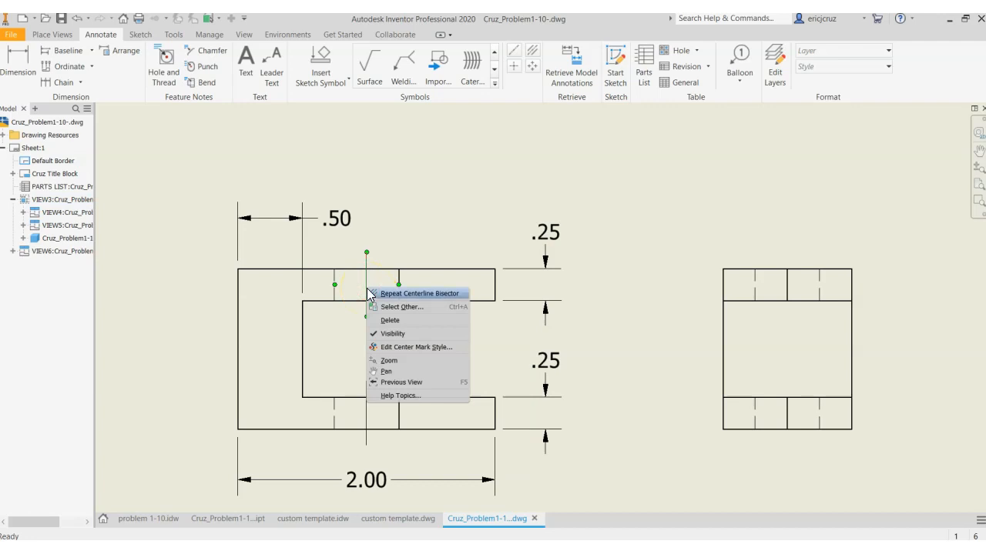
pyautogui.click(416, 347)
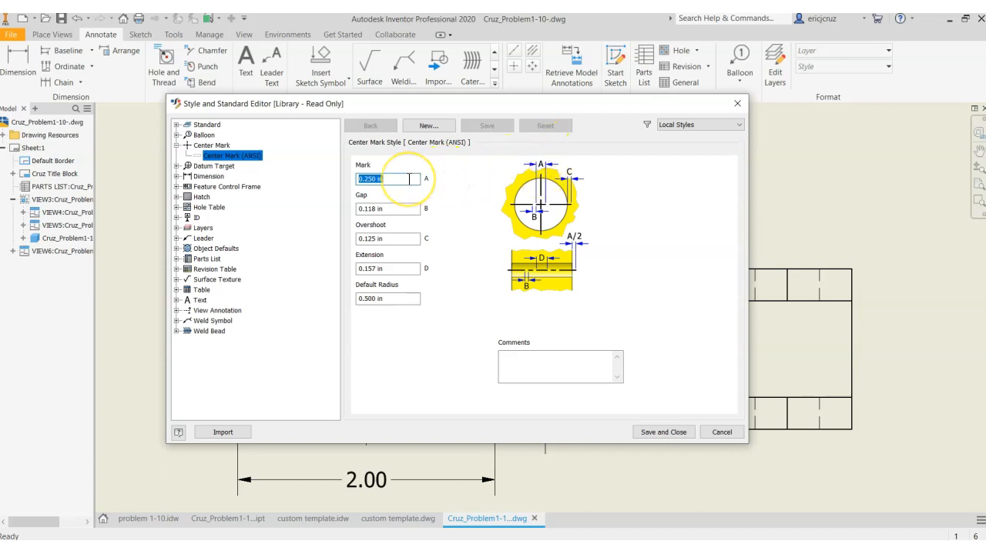
pyautogui.click(409, 178)
pyautogui.press('BackSpace')
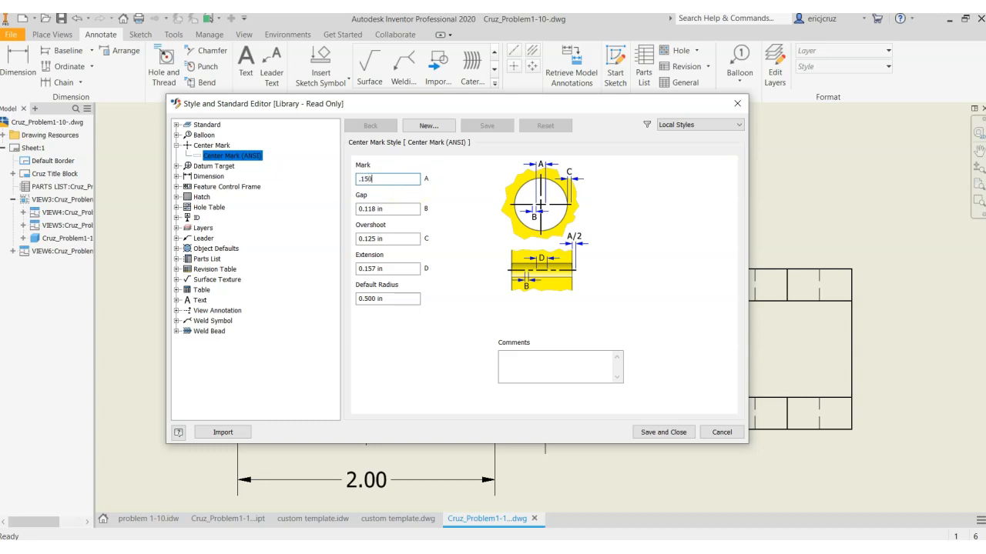
pyautogui.click(402, 209)
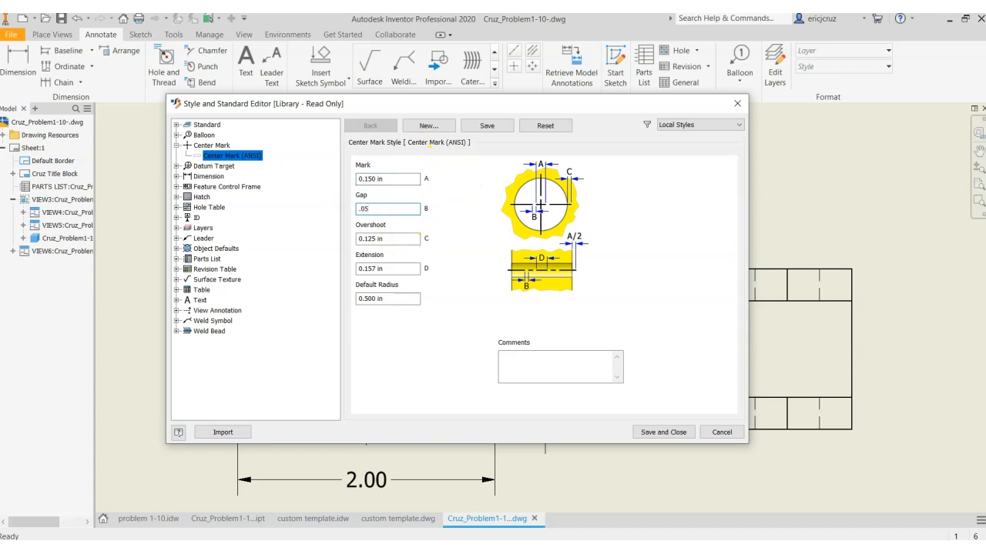
pyautogui.moveTo(406, 239); pyautogui.dragTo(346, 241)
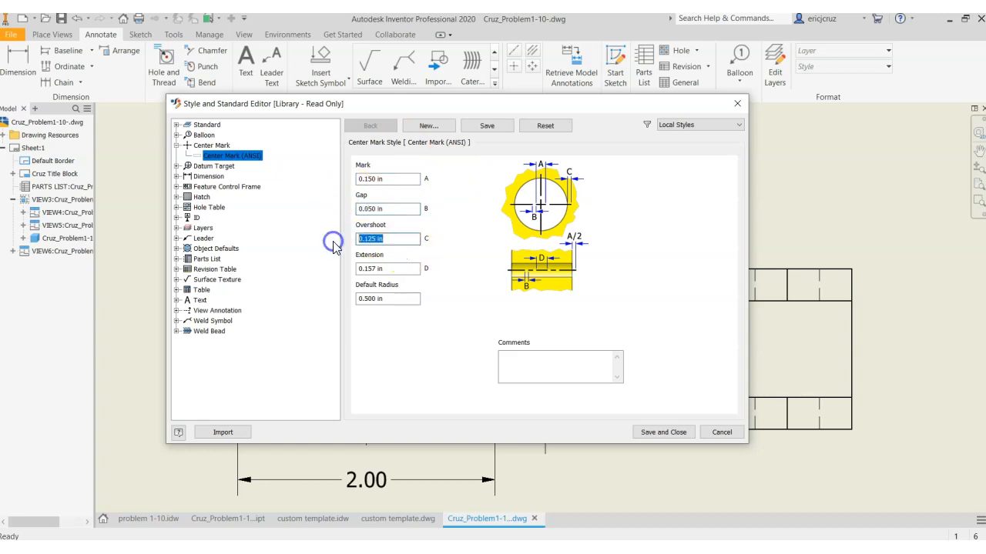
pyautogui.write('.125')
pyautogui.click(403, 269)
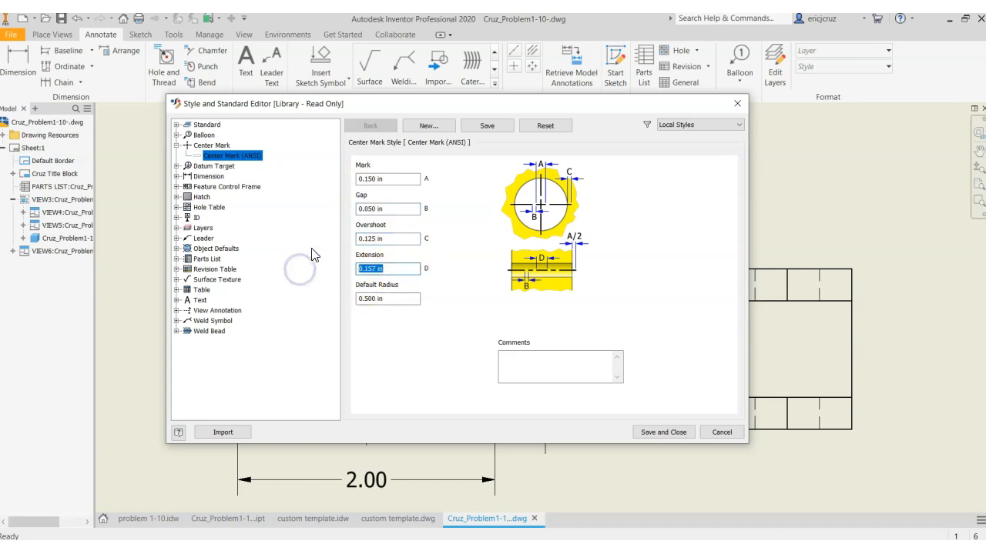
pyautogui.click(677, 432)
pyautogui.click(620, 351)
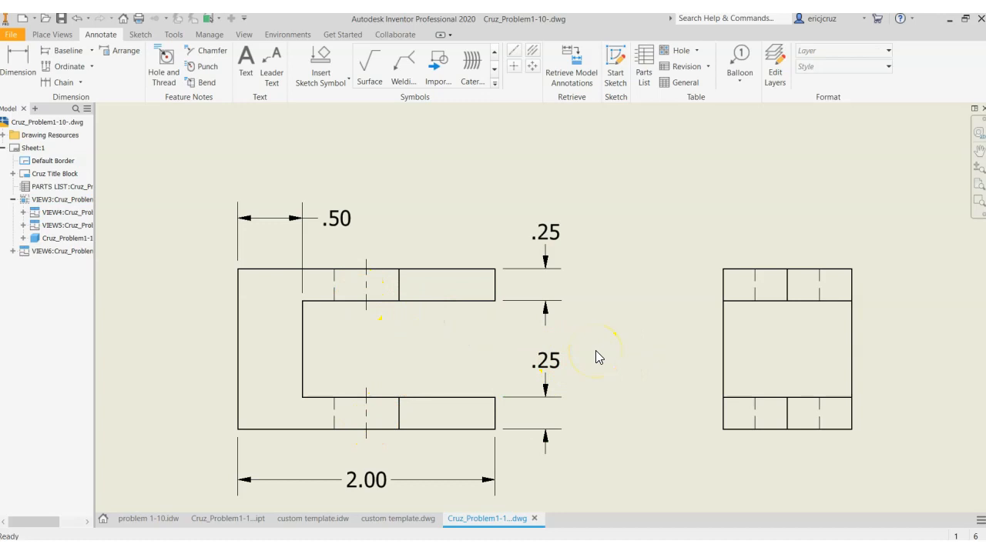
# Dimension the overall width of the side view, placing the dimension below it in line with the front view's length dimension
pyautogui.moveTo(603, 352)
pyautogui.mouseDown(button='middle')
pyautogui.moveTo(600, 341)
pyautogui.moveTo(398, 337)
pyautogui.mouseUp(button='middle')
pyautogui.click(18, 62)
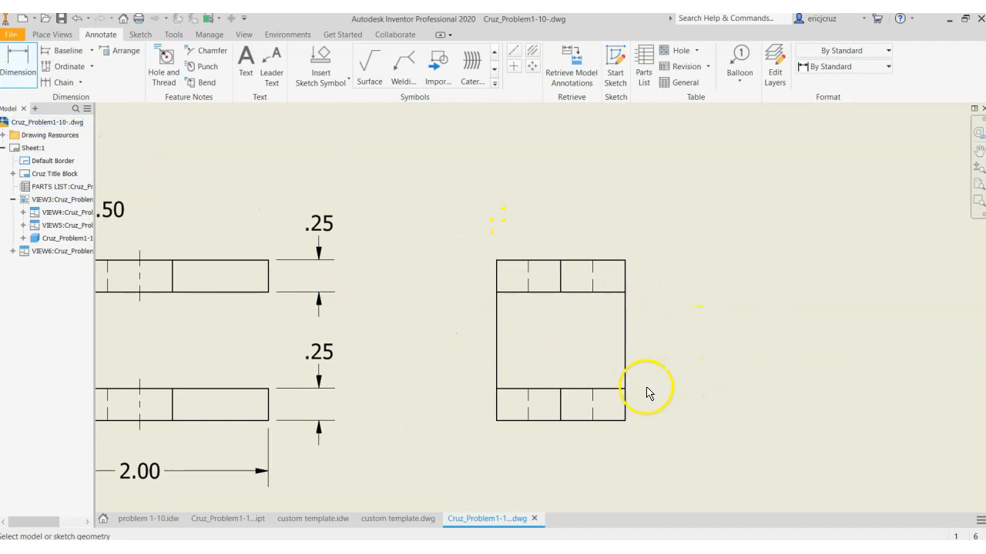
pyautogui.click(495, 420)
pyautogui.click(625, 420)
pyautogui.click(613, 470)
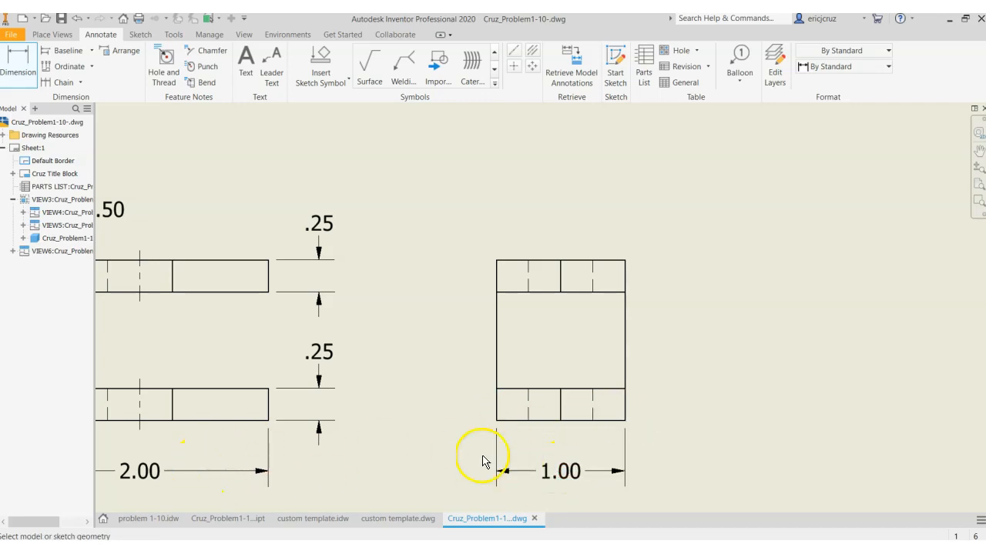
# Dimension the overall height of the side view, placing the dimension between the front and side views
pyautogui.moveTo(487, 448); pyautogui.dragTo(567, 428, button='middle')
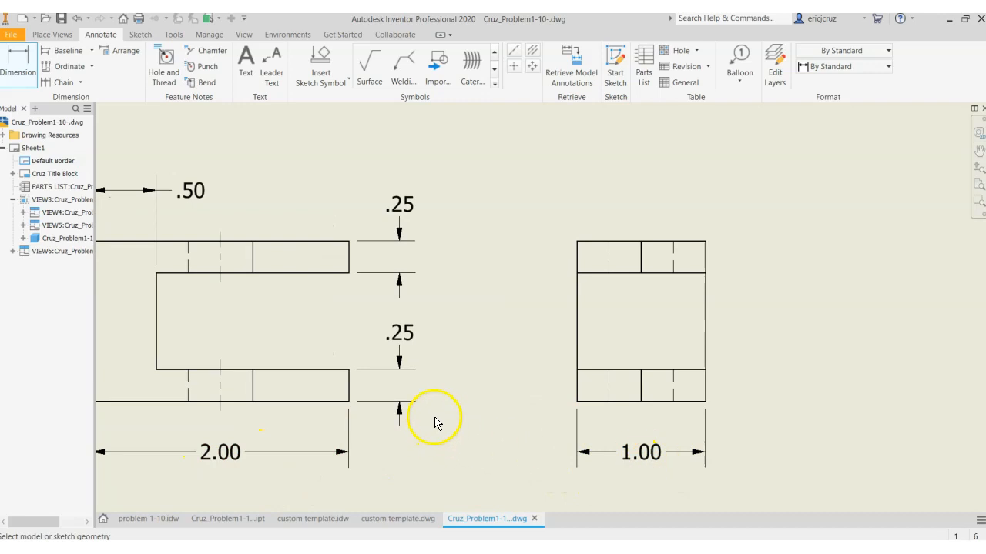
pyautogui.click(578, 241)
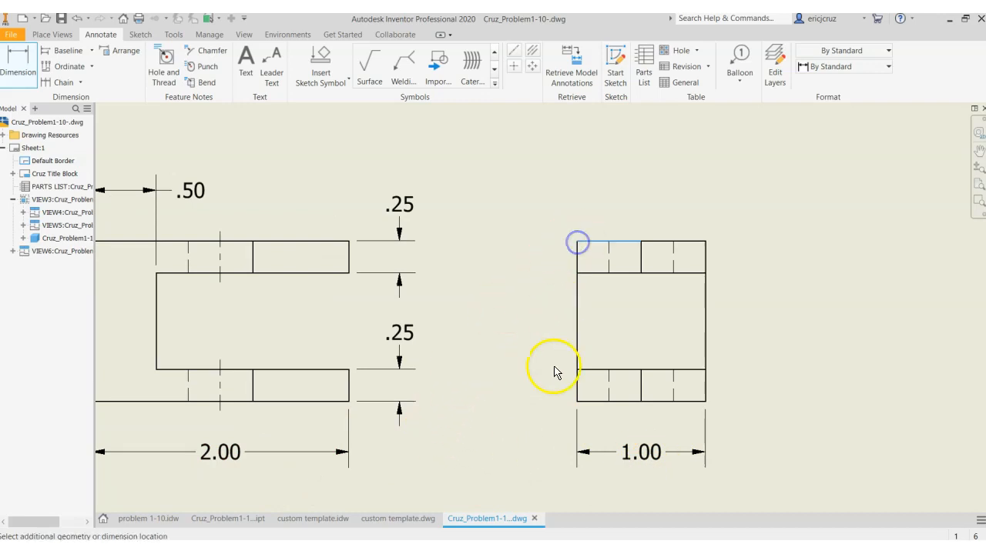
pyautogui.click(579, 402)
pyautogui.click(527, 395)
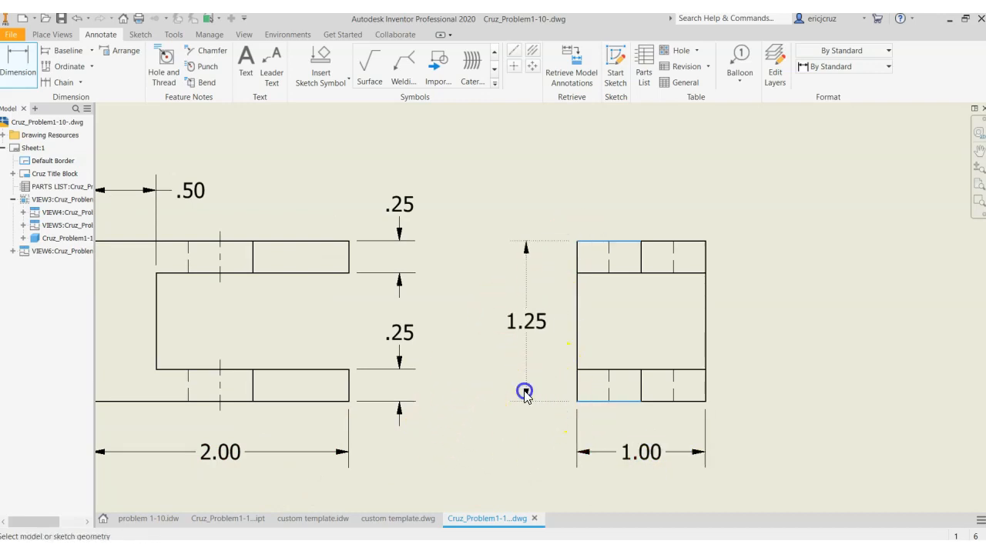
# Dimension the distance from the side view's middle vertical edge to its right edge, placed above the view
pyautogui.moveTo(462, 312)
pyautogui.mouseDown(button='middle')
pyautogui.moveTo(400, 346)
pyautogui.moveTo(404, 355)
pyautogui.mouseUp(button='middle')
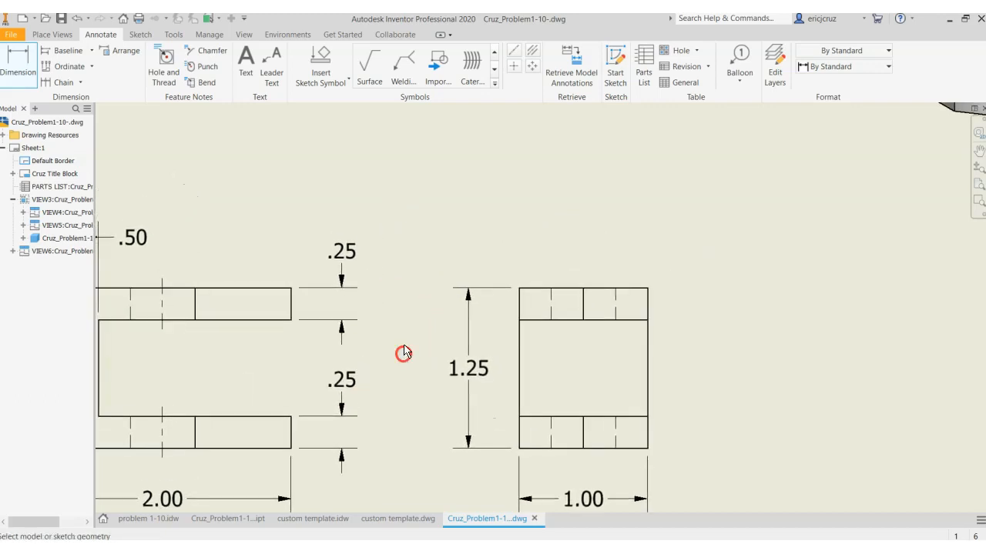
pyautogui.click(585, 290)
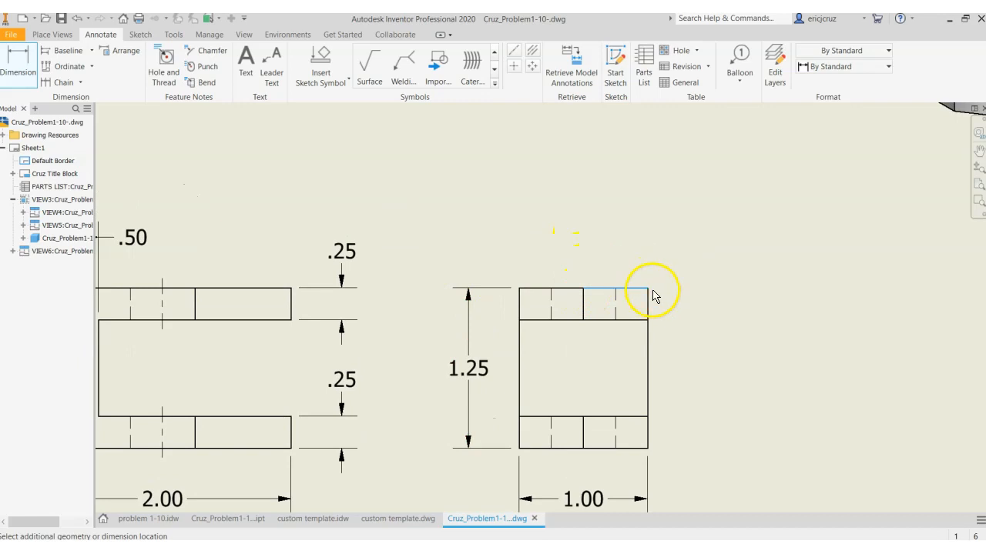
pyautogui.click(620, 237)
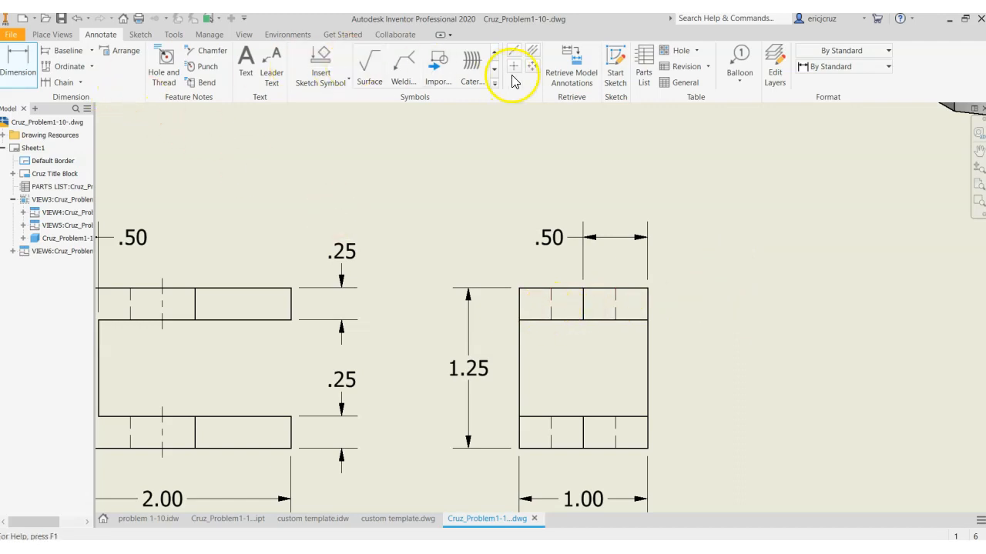
# Add a bisector centerline between the two hidden lines of the upper hole in the side view
pyautogui.click(532, 50)
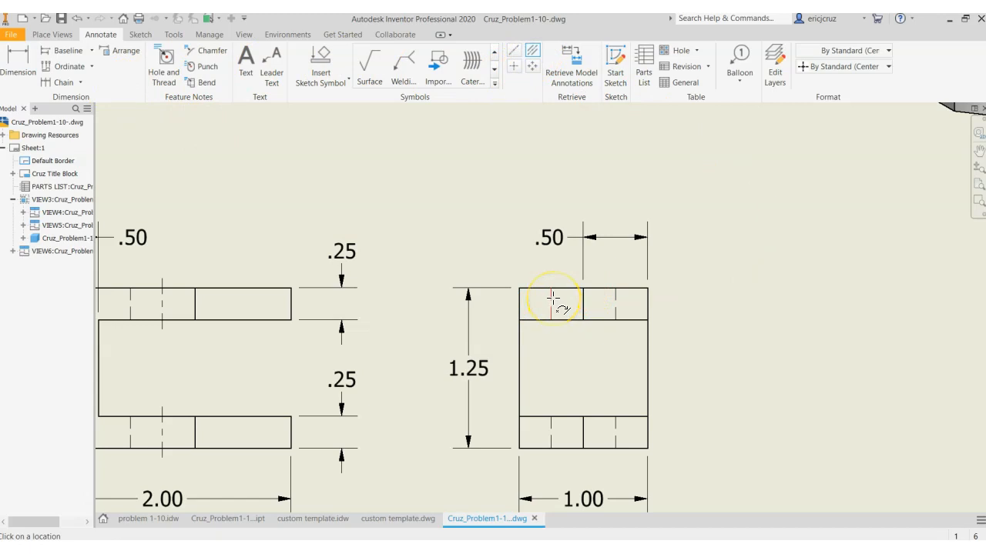
pyautogui.click(553, 297)
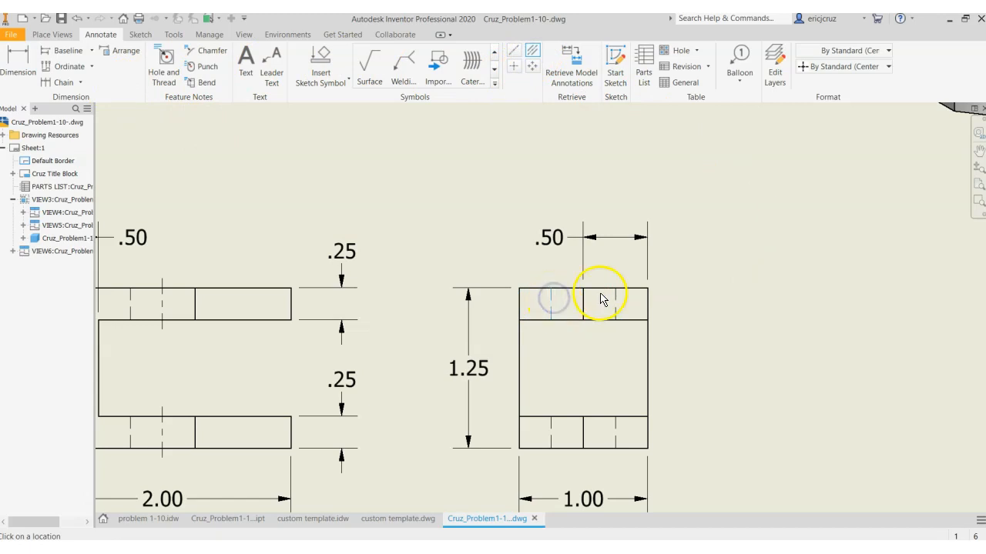
pyautogui.click(616, 295)
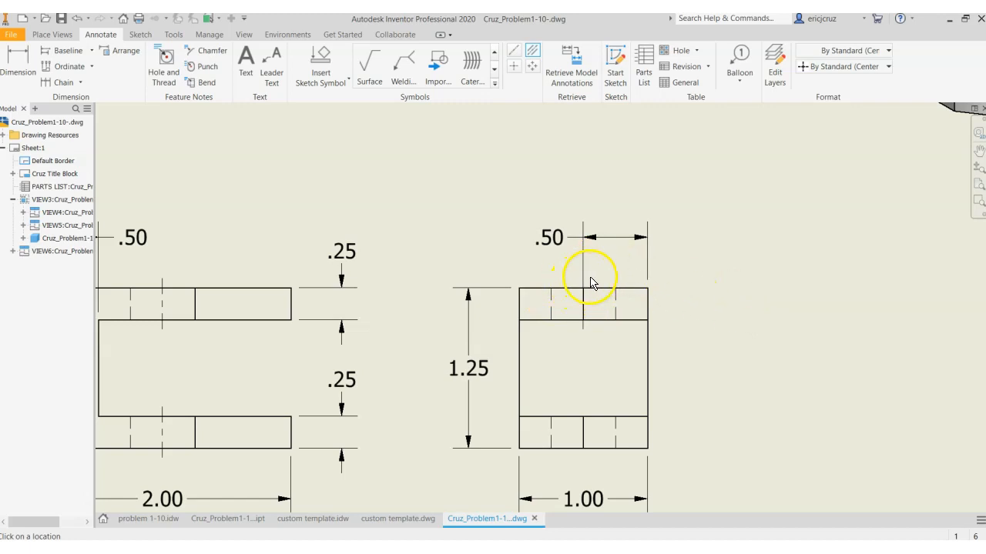
# Examine where the side view's upper hole centerline meets the dimension extension line, and compare it with the front view's hole centerlines
pyautogui.scroll(4, 594, 281)
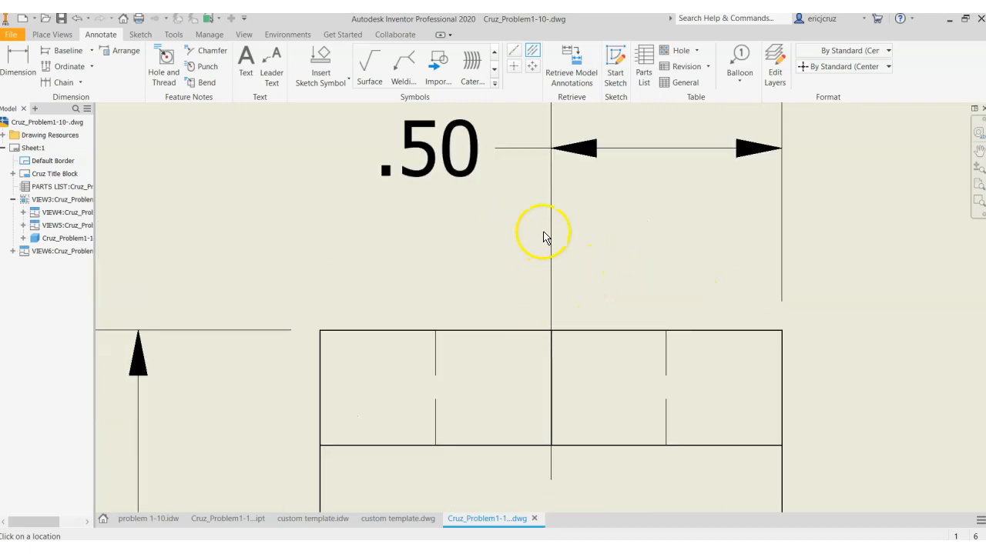
pyautogui.scroll(-2, 647, 294)
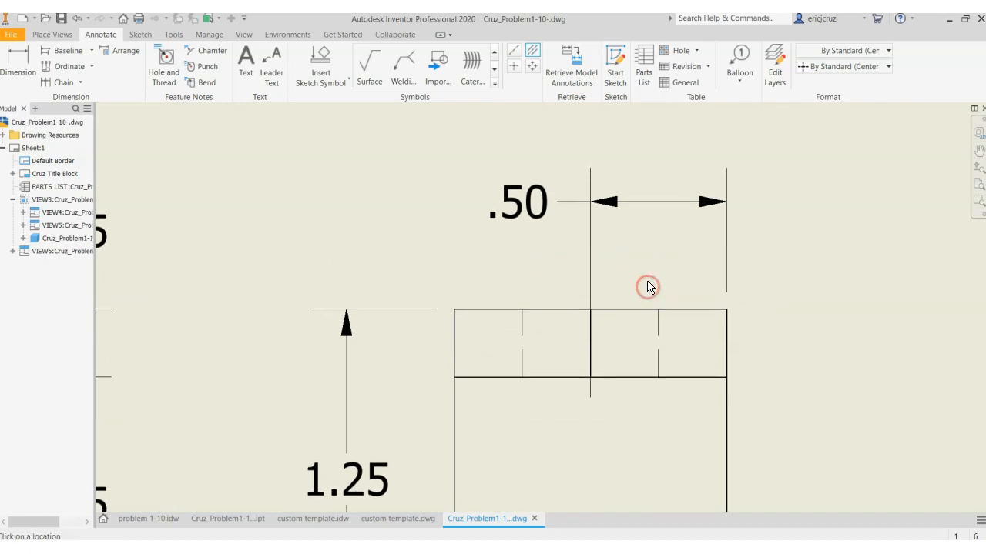
pyautogui.moveTo(656, 398); pyautogui.dragTo(627, 298, button='middle')
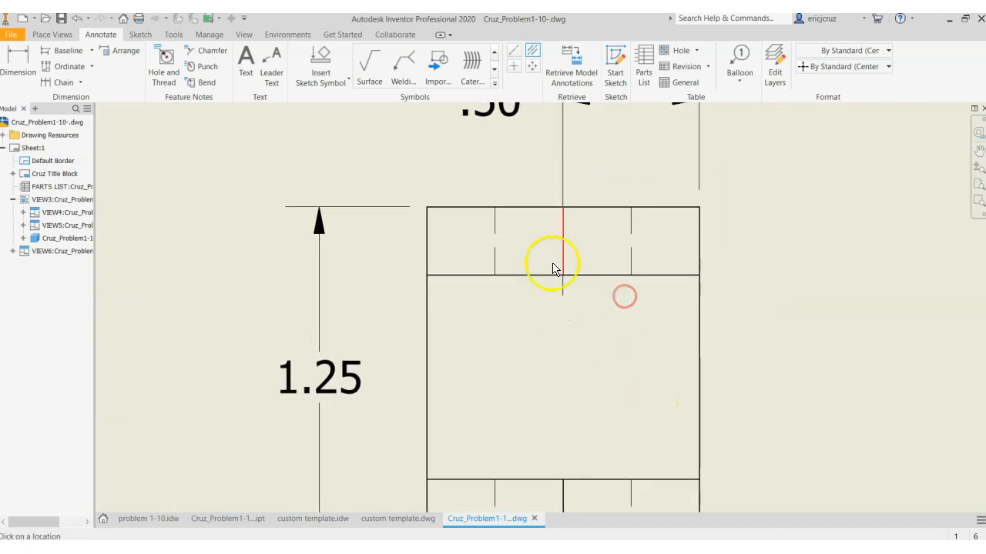
pyautogui.moveTo(621, 336); pyautogui.dragTo(682, 331, button='middle')
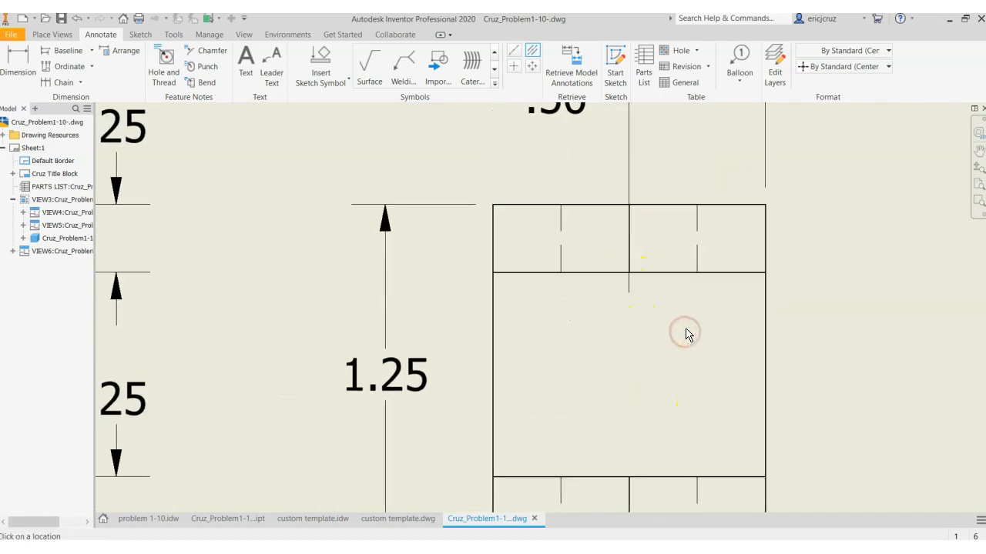
pyautogui.scroll(-2, 686, 335)
pyautogui.moveTo(737, 345)
pyautogui.mouseDown(button='middle')
pyautogui.moveTo(873, 371)
pyautogui.moveTo(928, 368)
pyautogui.mouseUp(button='middle')
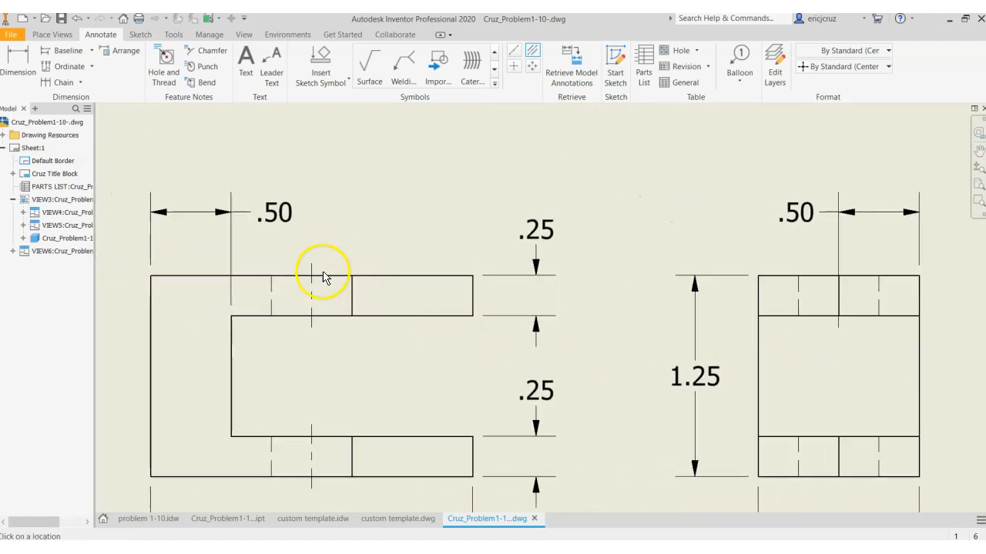
pyautogui.moveTo(663, 335); pyautogui.dragTo(737, 485, button='middle')
pyautogui.moveTo(397, 160); pyautogui.dragTo(460, 338, button='middle')
pyautogui.click(468, 290)
pyautogui.press('Escape')
pyautogui.moveTo(825, 458)
pyautogui.mouseDown(button='middle')
pyautogui.moveTo(493, 300)
pyautogui.moveTo(482, 285)
pyautogui.mouseUp(button='middle')
pyautogui.moveTo(761, 497)
pyautogui.mouseDown(button='middle')
pyautogui.moveTo(649, 288)
pyautogui.moveTo(648, 265)
pyautogui.mouseUp(button='middle')
# Add a bisector centerline between the two hidden lines of the lower hole in the side view
pyautogui.click(532, 50)
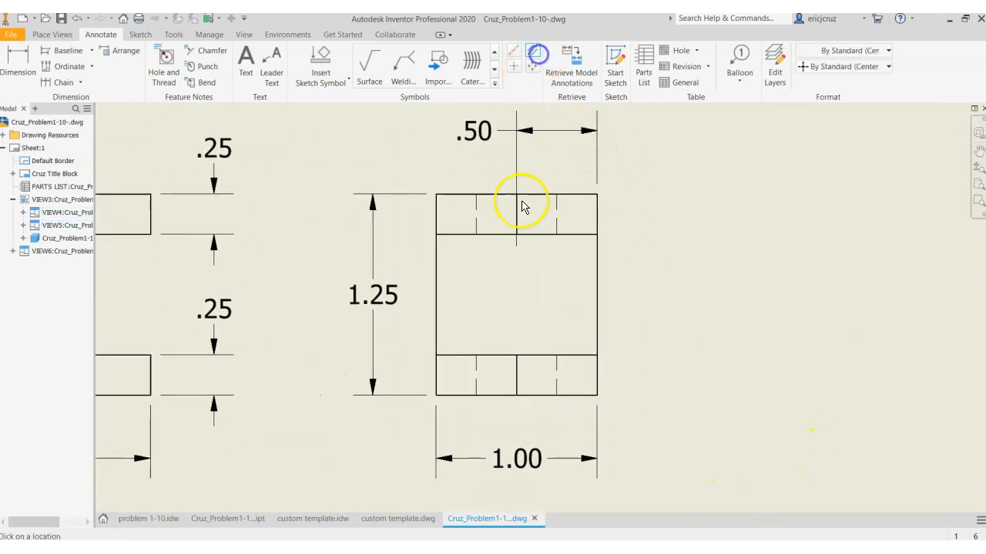
pyautogui.click(556, 367)
pyautogui.scroll(3, 527, 356)
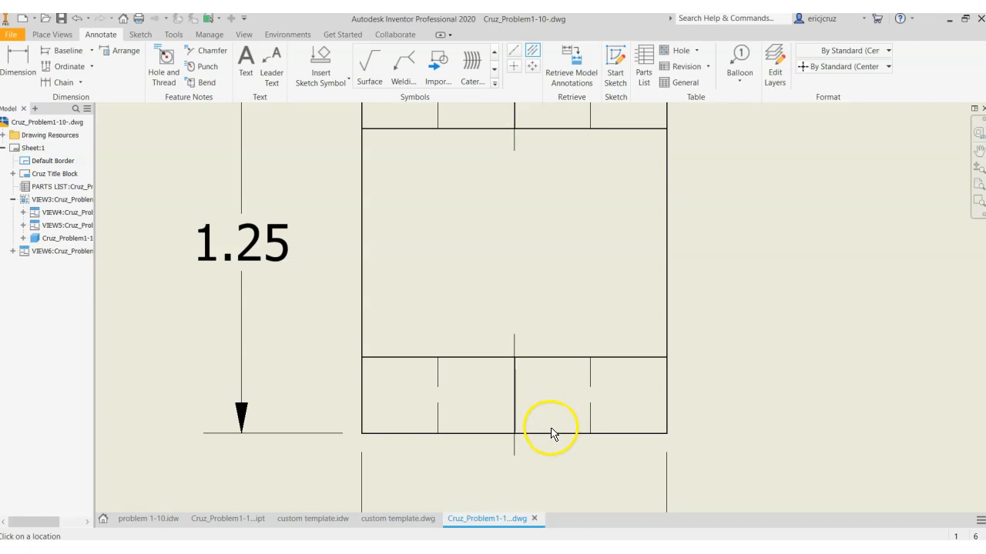
pyautogui.scroll(-2, 551, 434)
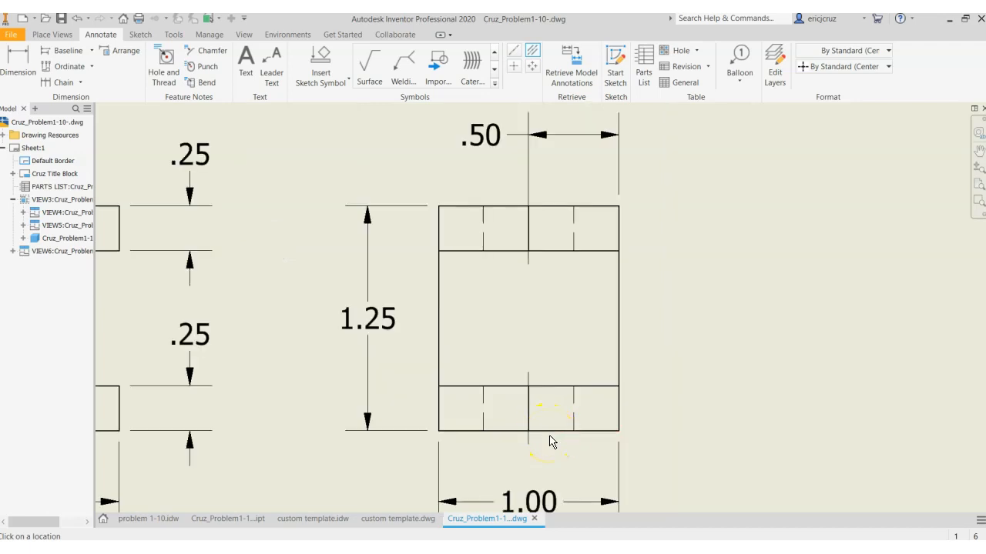
# Dimension the length of the top view's lower horizontal edge, placing the dimension below the view
pyautogui.scroll(-4, 477, 344)
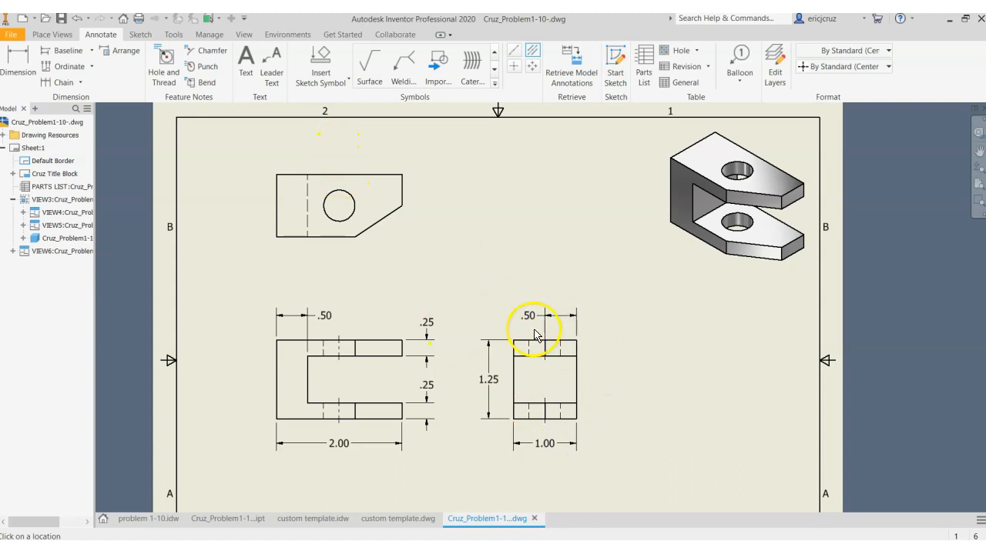
pyautogui.scroll(3, 324, 166)
pyautogui.scroll(3, 320, 164)
pyautogui.moveTo(319, 161); pyautogui.dragTo(376, 169, button='middle')
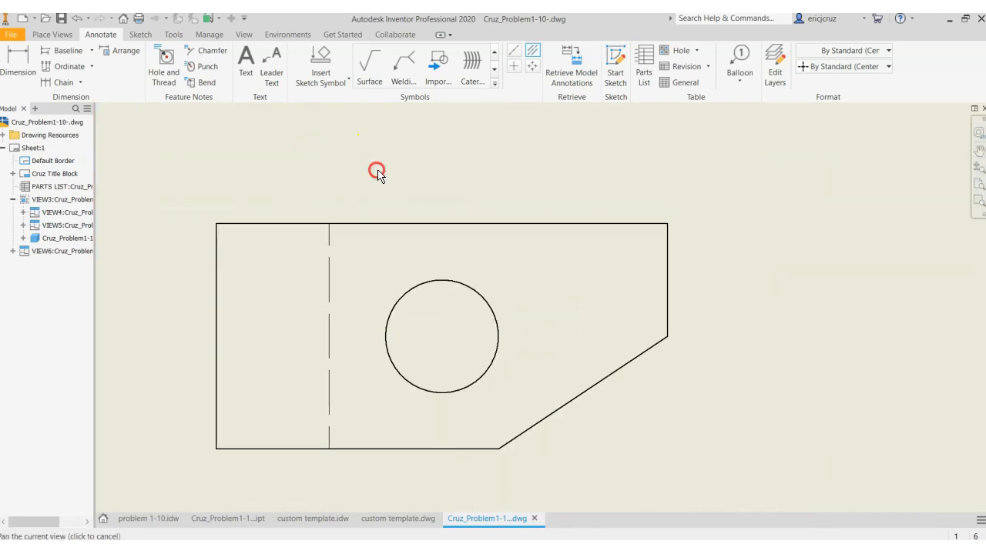
pyautogui.click(11, 54)
pyautogui.scroll(-2, 629, 431)
pyautogui.moveTo(610, 432)
pyautogui.mouseDown(button='middle')
pyautogui.moveTo(515, 350)
pyautogui.moveTo(506, 372)
pyautogui.mouseUp(button='middle')
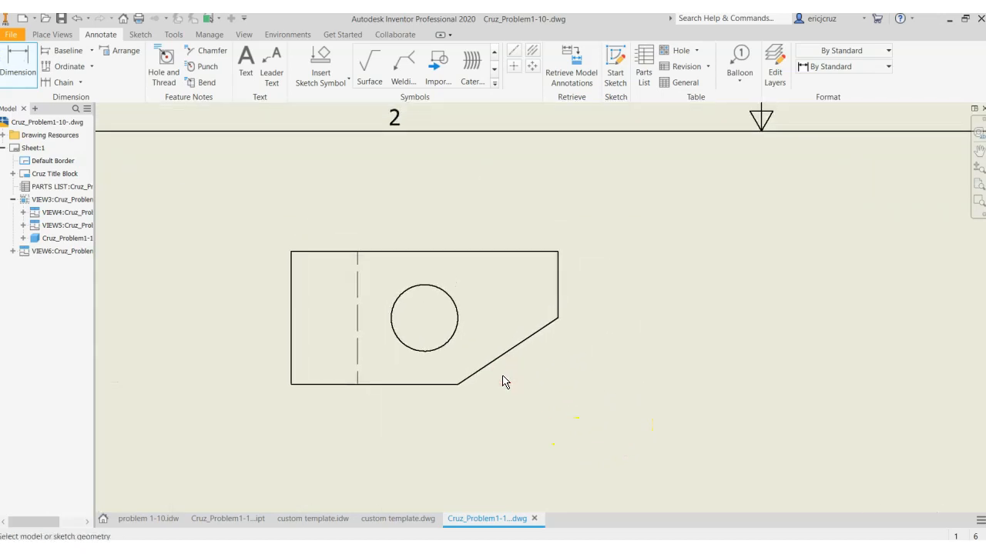
pyautogui.click(293, 385)
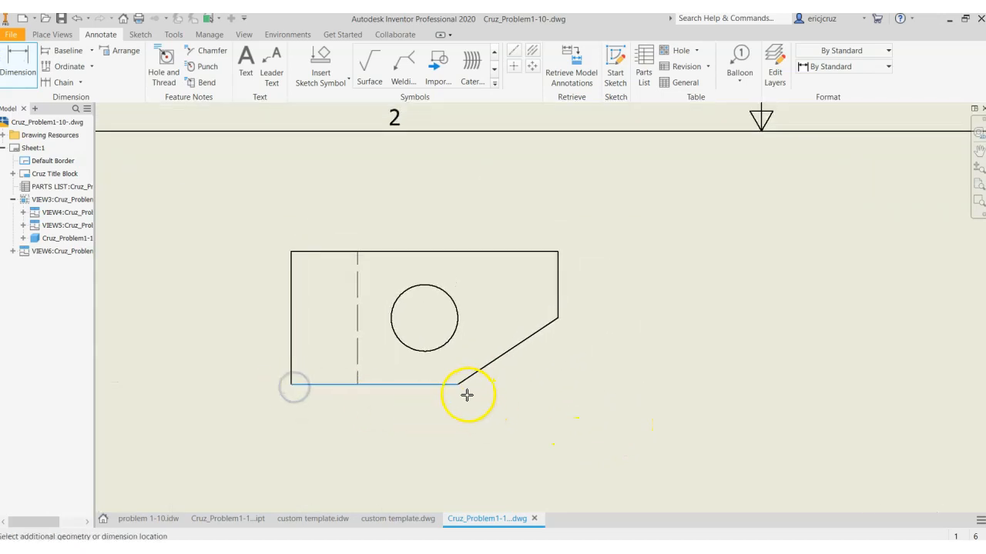
pyautogui.click(449, 439)
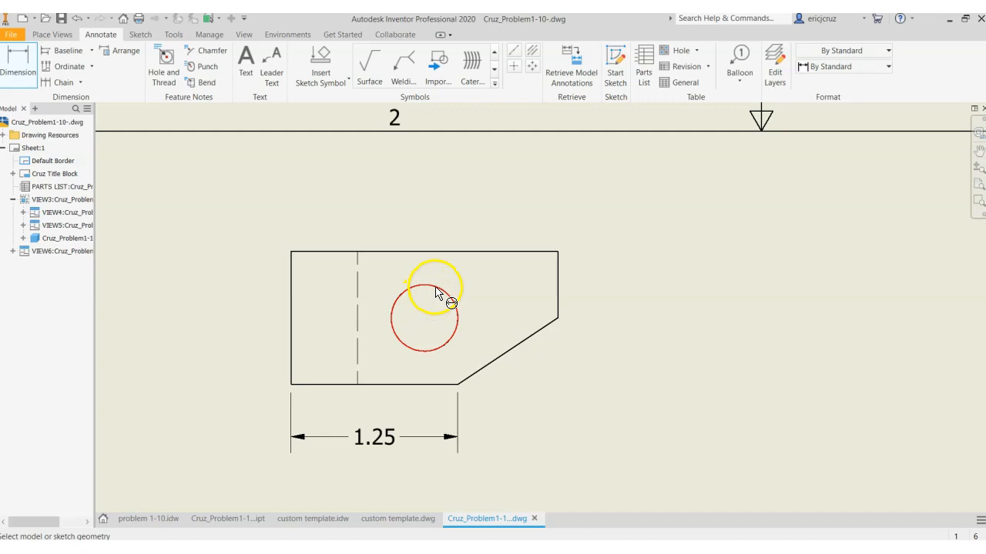
# Add a center mark to the top view's hole and dimension horizontally from the part's left corner to the hole center, above the view
pyautogui.click(513, 67)
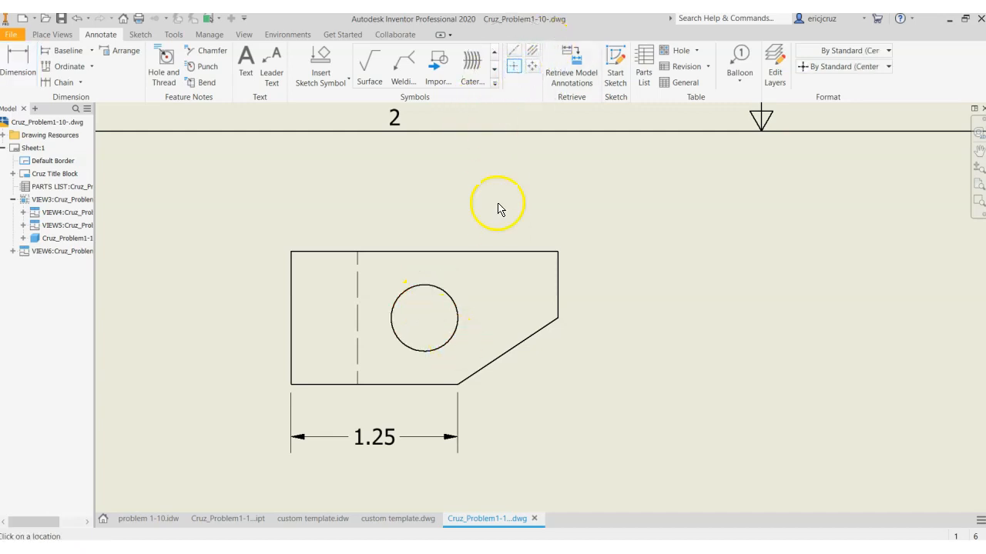
pyautogui.click(459, 306)
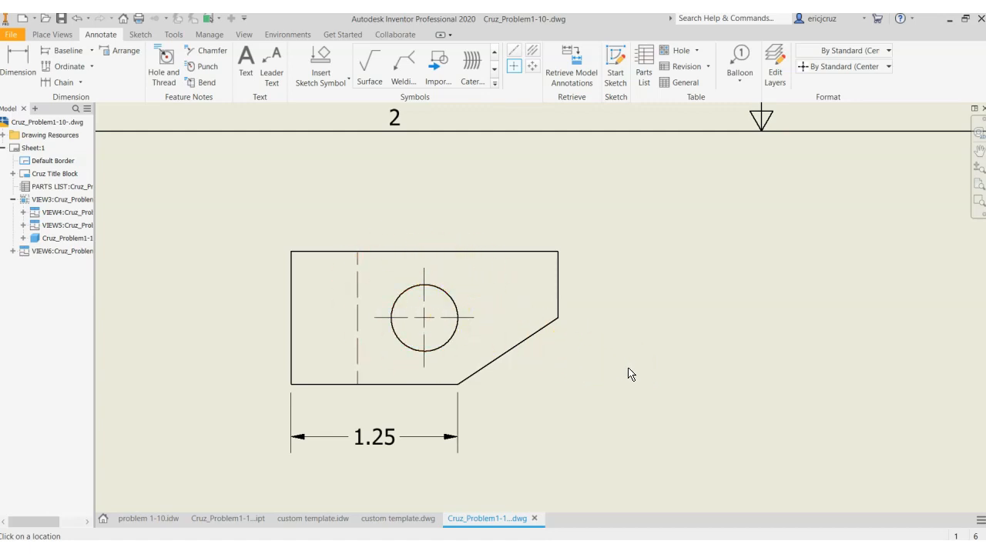
pyautogui.click(18, 58)
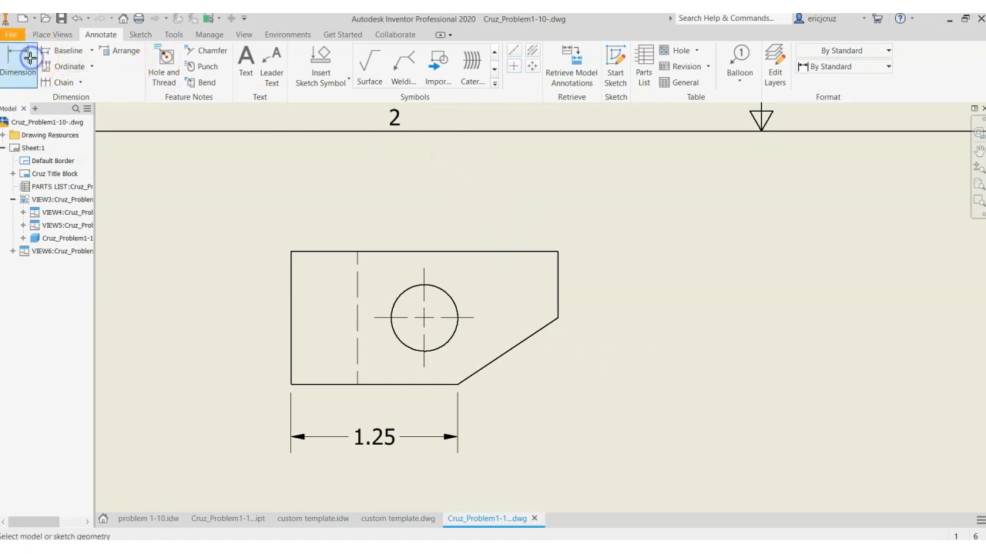
pyautogui.click(293, 251)
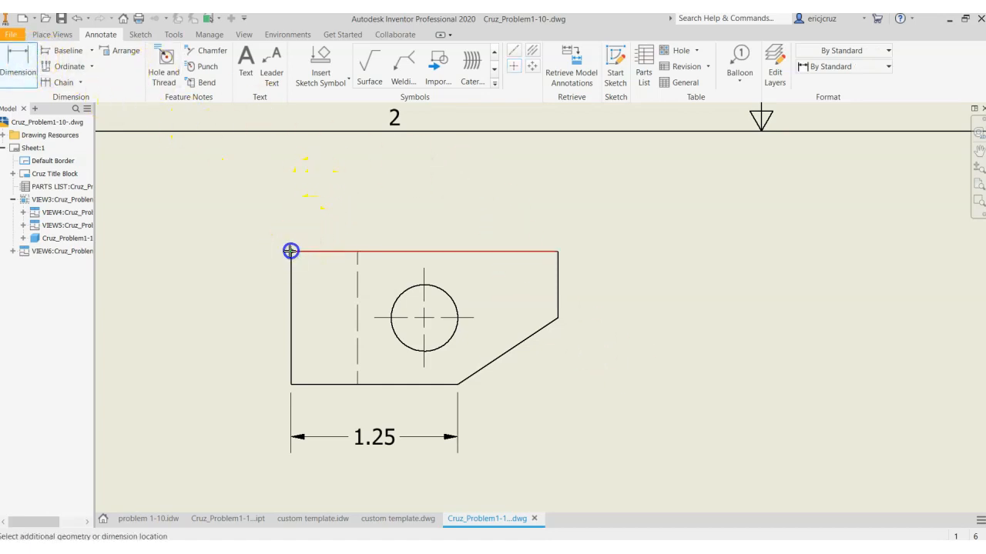
pyautogui.click(425, 320)
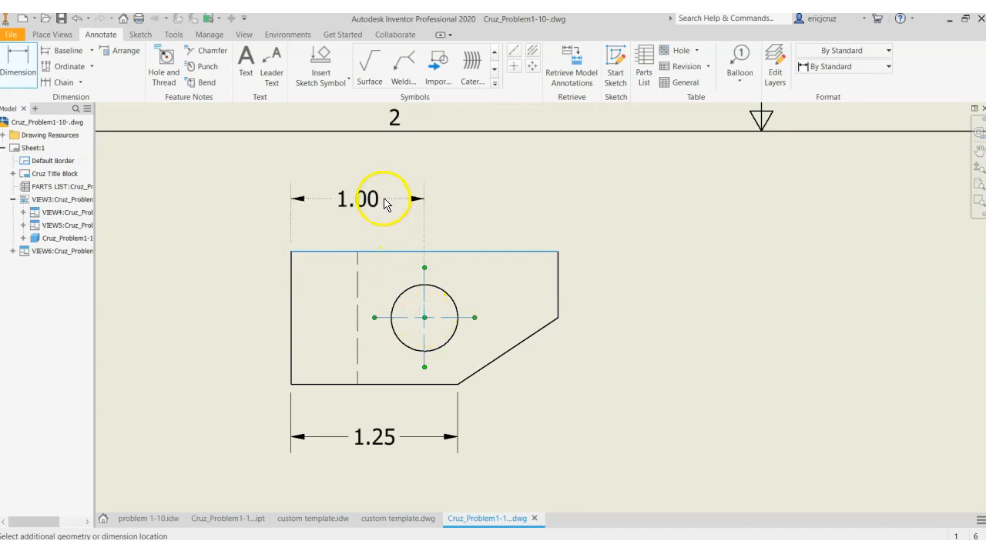
pyautogui.click(385, 204)
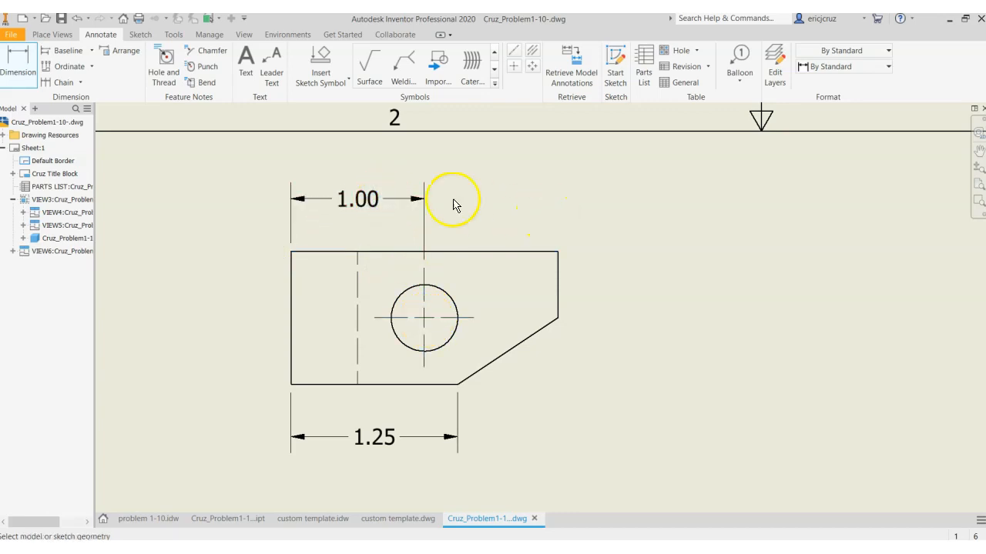
pyautogui.click(425, 319)
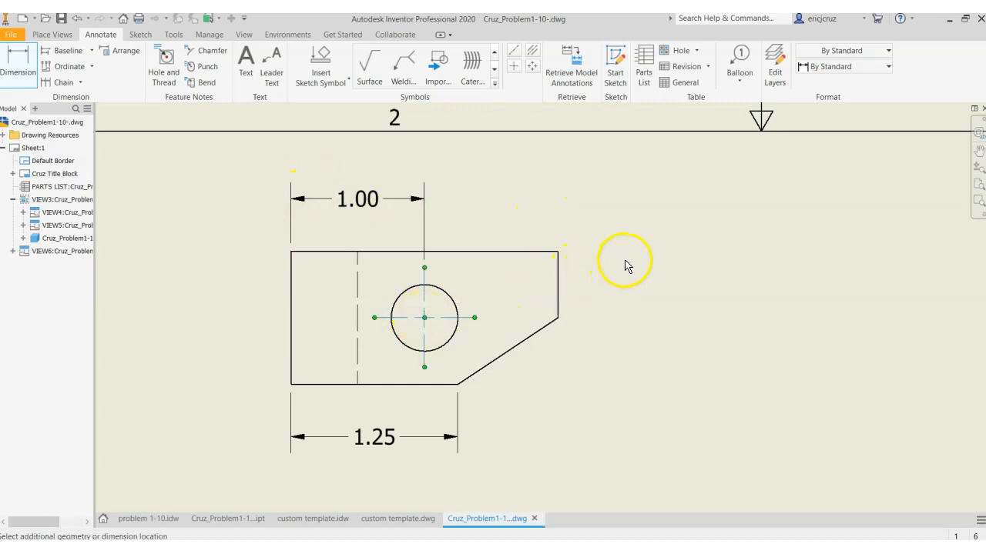
pyautogui.click(558, 256)
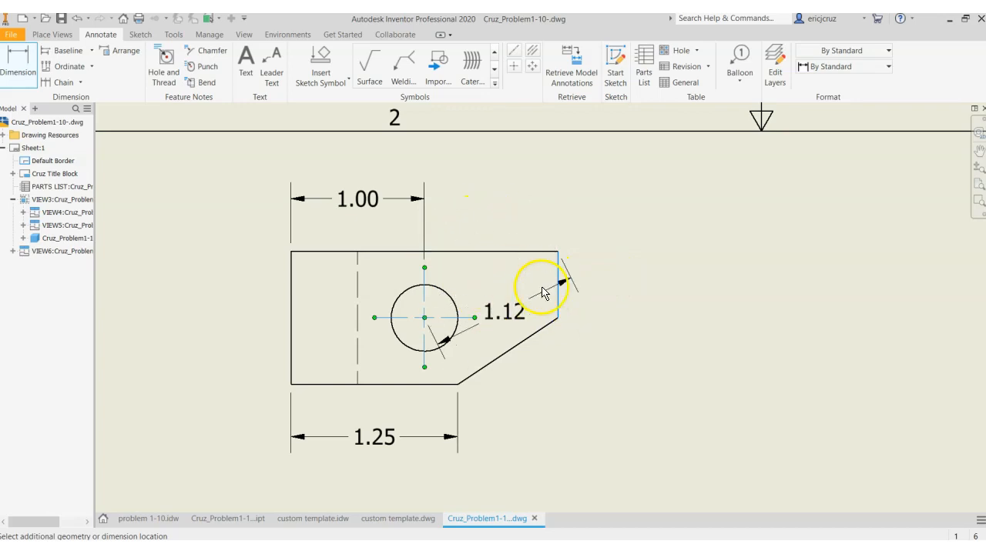
pyautogui.hscroll(-1, 574, 267)
pyautogui.press('Up')
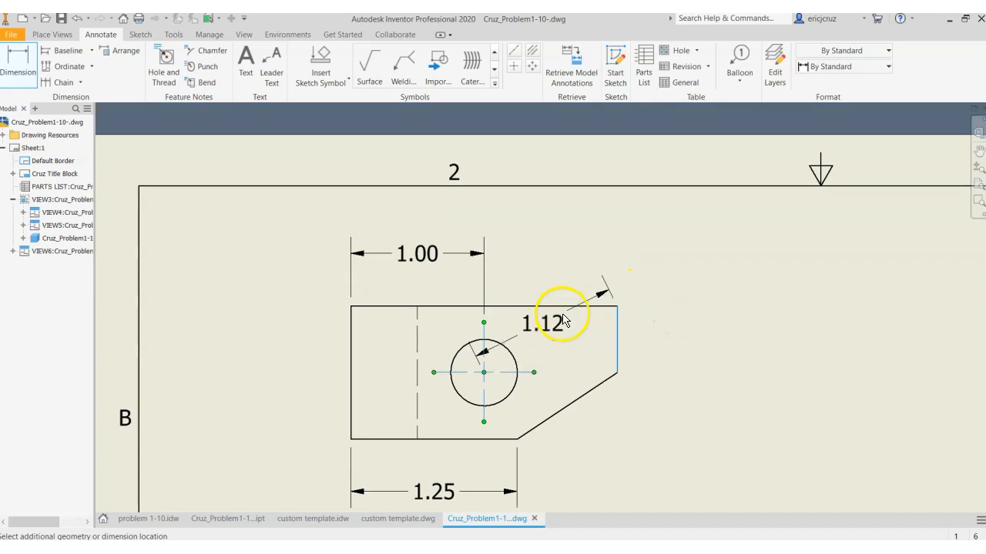
pyautogui.moveTo(573, 341); pyautogui.dragTo(460, 267, button='middle')
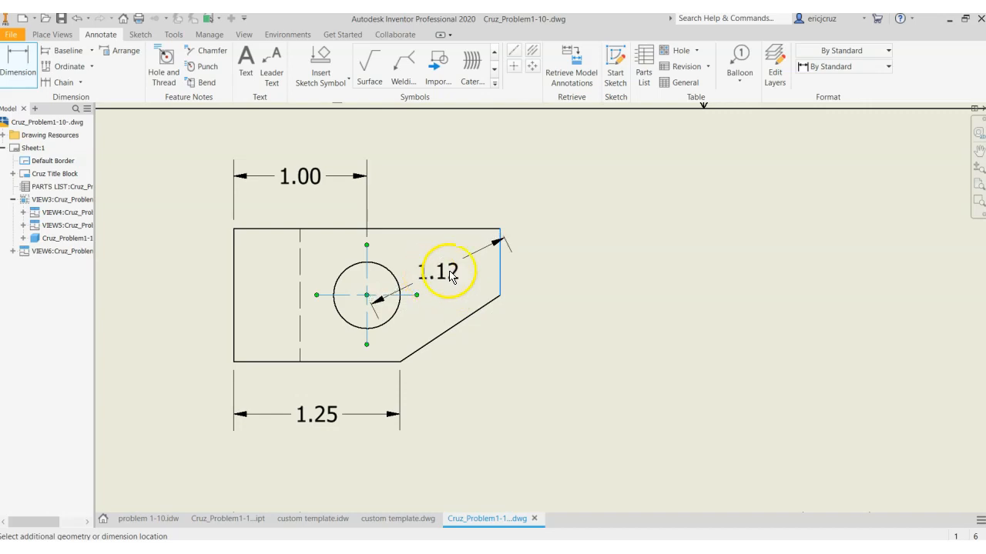
pyautogui.press('Escape')
pyautogui.click(22, 59)
pyautogui.click(430, 231)
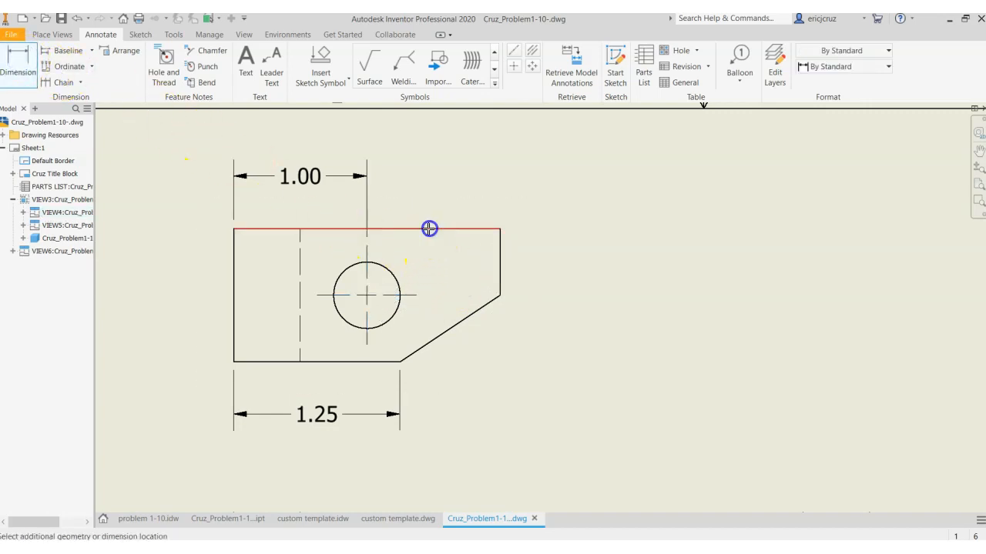
pyautogui.click(367, 295)
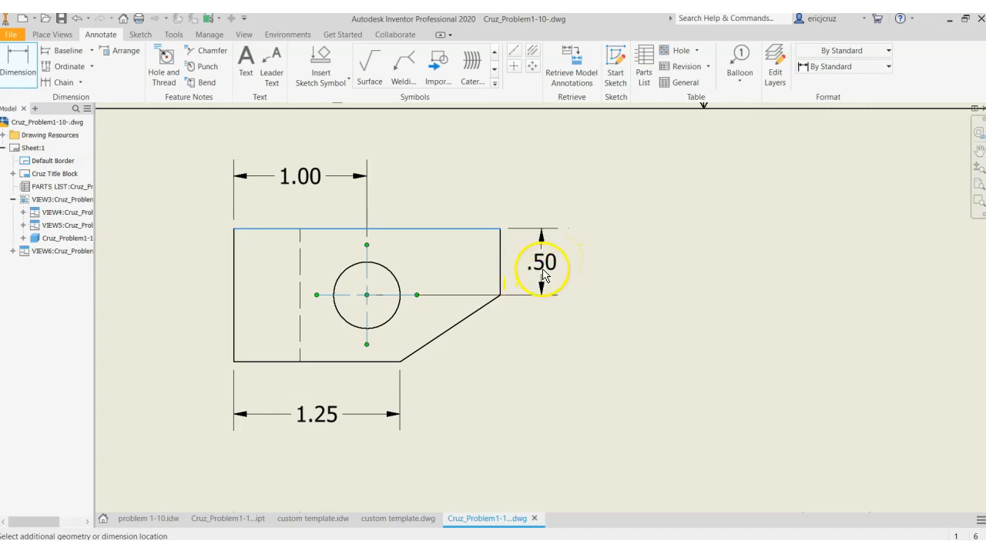
pyautogui.click(530, 284)
pyautogui.moveTo(627, 367); pyautogui.dragTo(583, 205, button='middle')
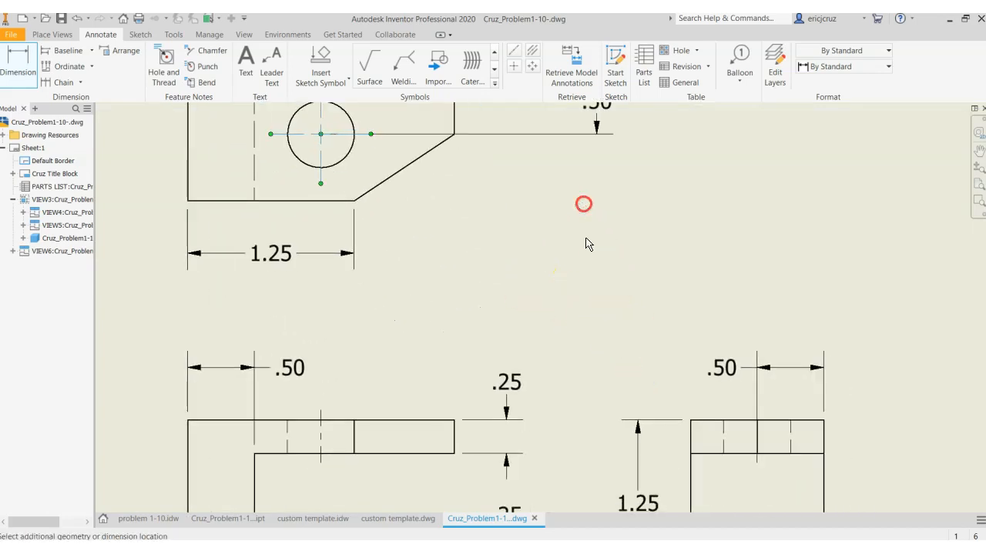
pyautogui.click(761, 400)
pyautogui.moveTo(452, 187)
pyautogui.mouseDown(button='middle')
pyautogui.moveTo(504, 264)
pyautogui.moveTo(457, 216)
pyautogui.moveTo(489, 231)
pyautogui.moveTo(477, 287)
pyautogui.mouseUp(button='middle')
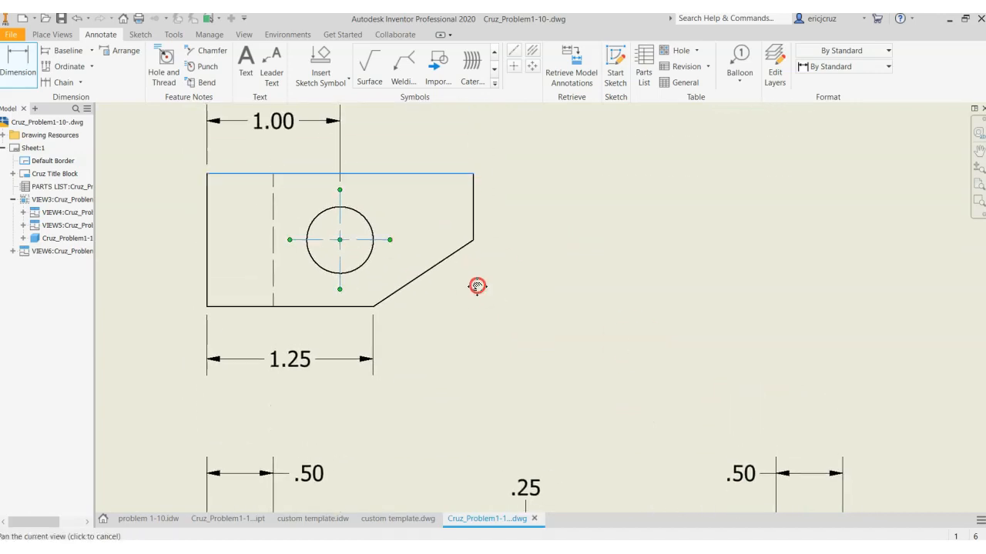
pyautogui.press('Escape')
pyautogui.scroll(-3, 609, 310)
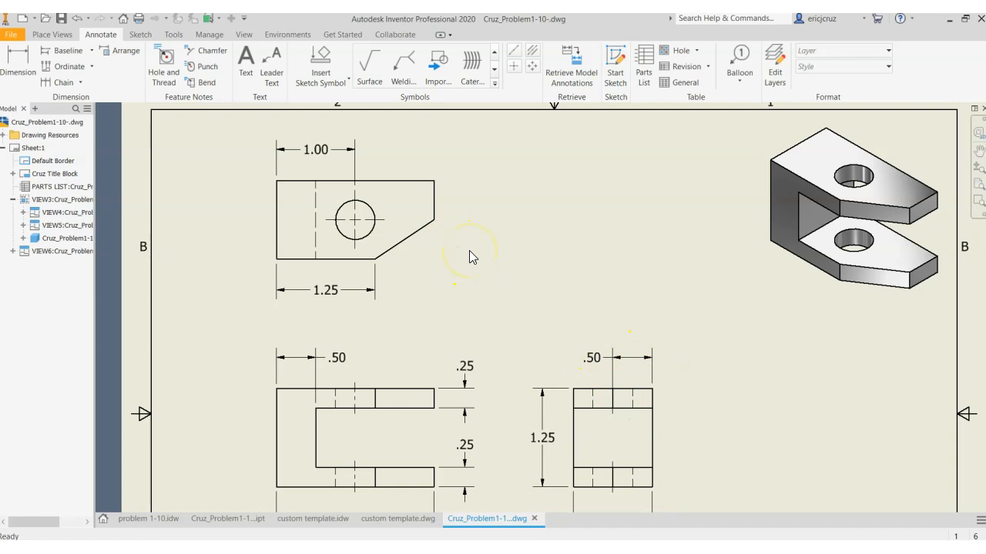
pyautogui.click(19, 71)
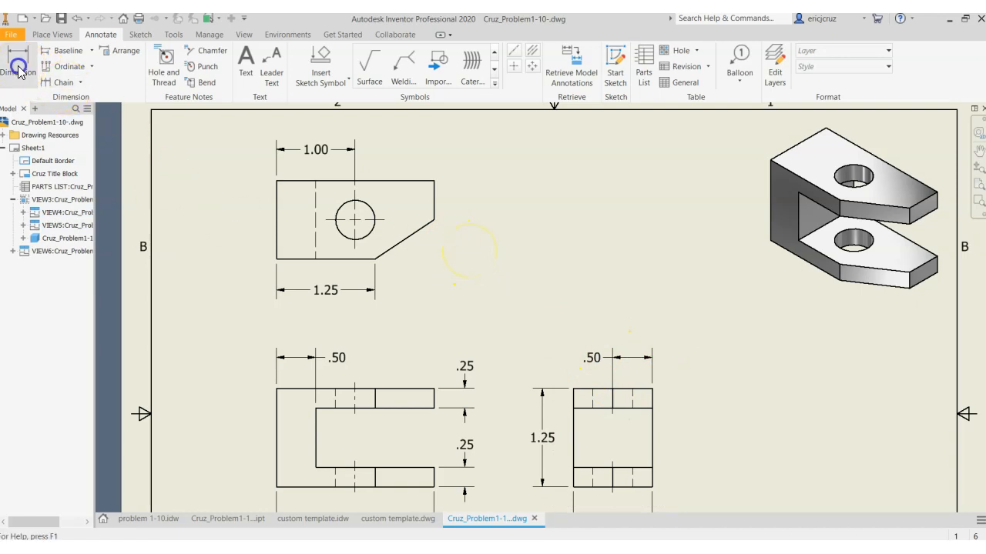
pyautogui.click(369, 229)
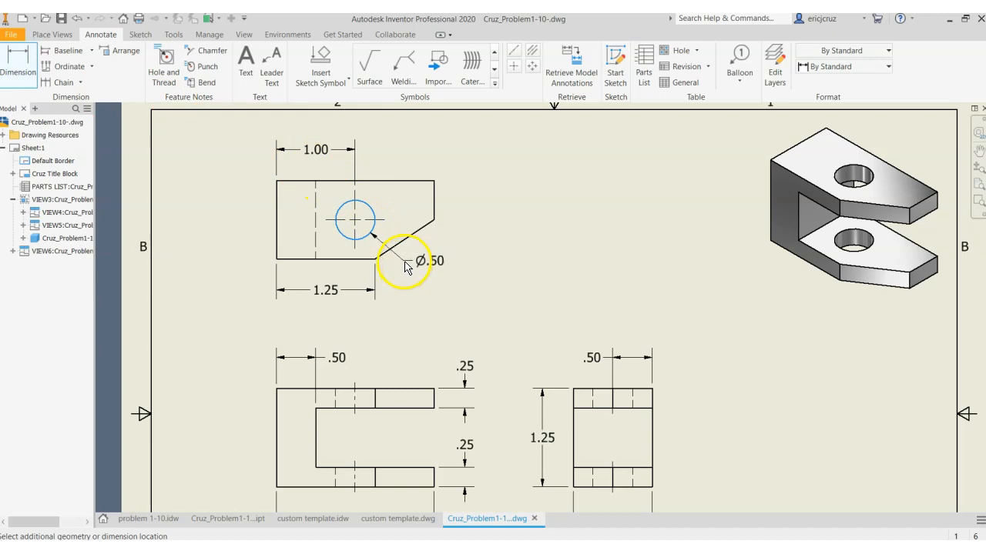
pyautogui.click(406, 259)
pyautogui.rightClick(406, 259)
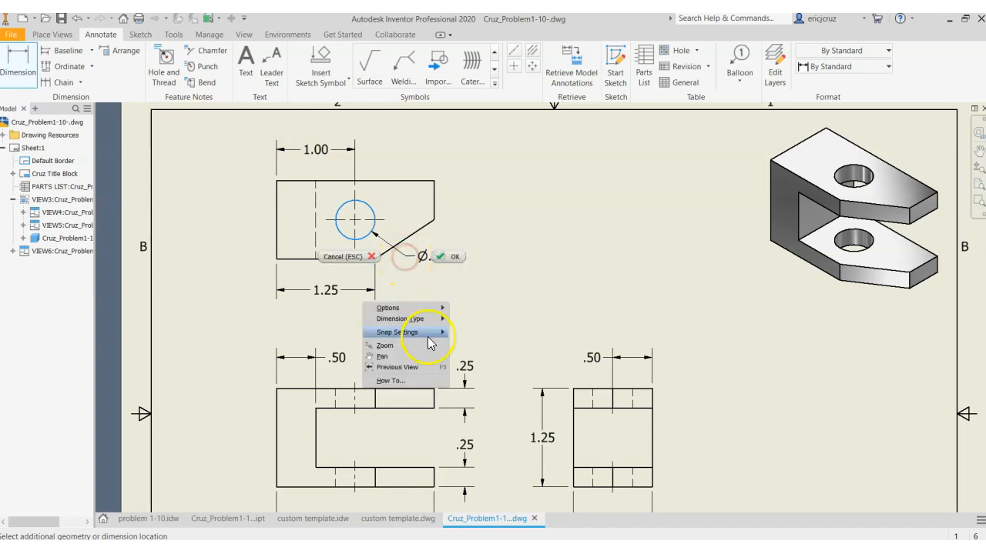
pyautogui.moveTo(435, 319)
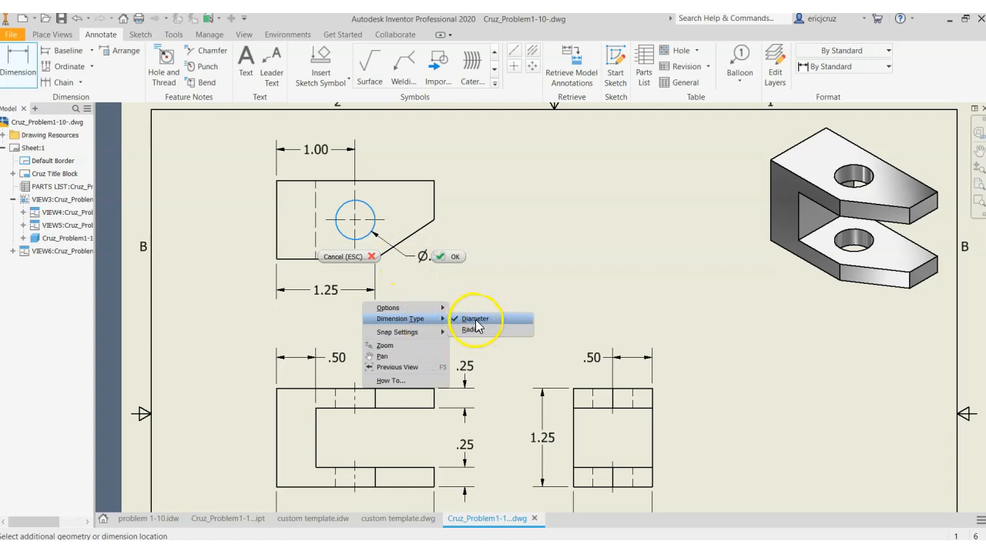
pyautogui.click(453, 259)
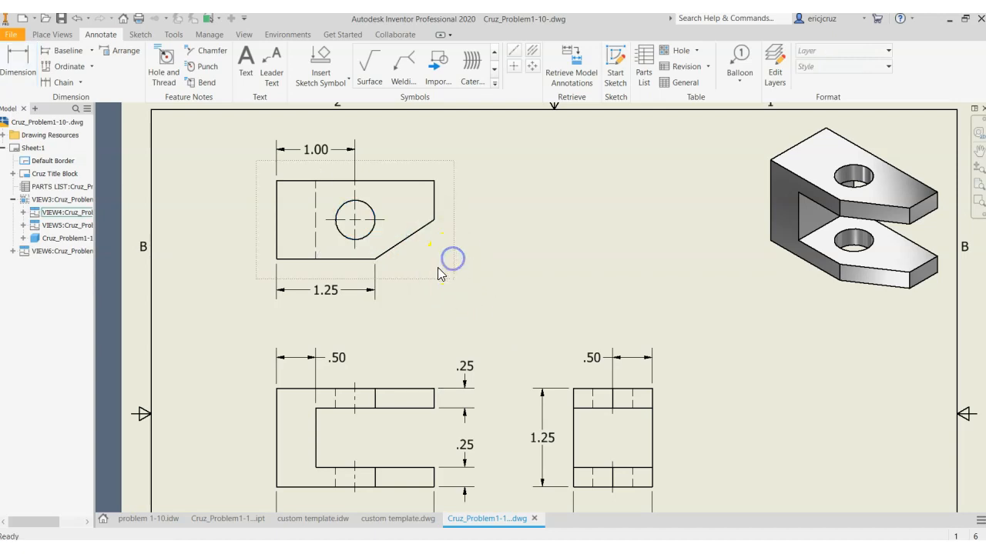
# Dimension the diameter of the top view's hole, placing the value outside the part beside the angled edge
pyautogui.click(373, 231)
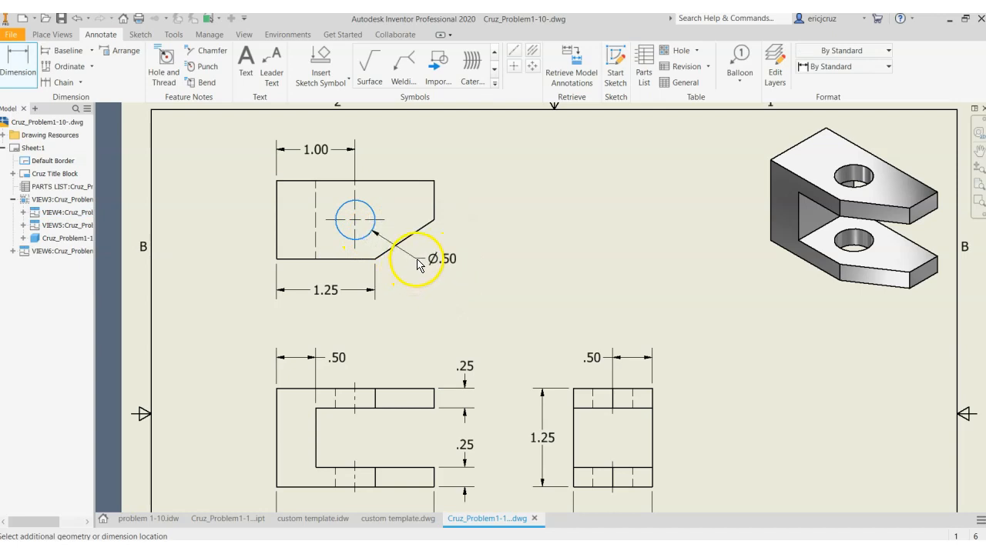
pyautogui.click(416, 262)
pyautogui.press('Escape')
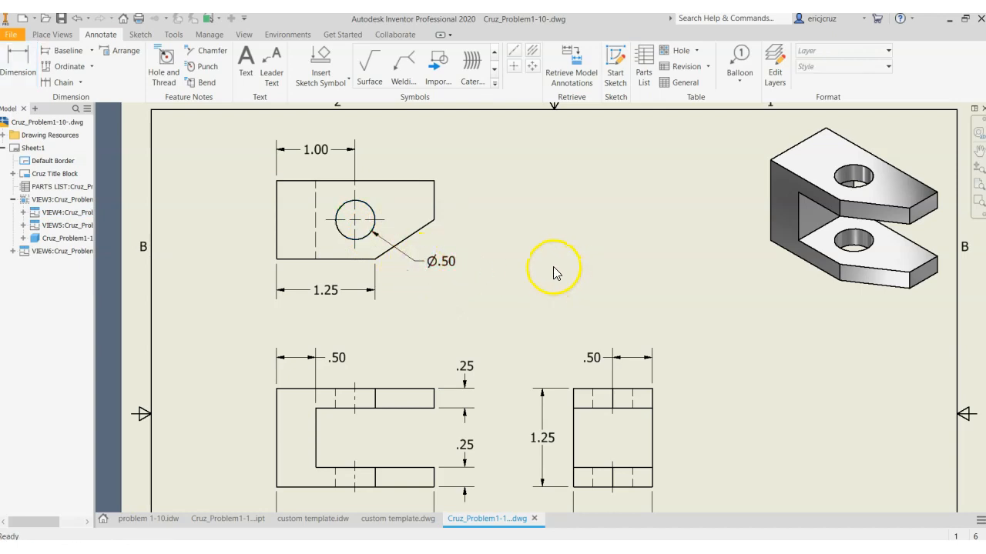
# Add the text note INCHES in the upper-left corner of the sheet border
pyautogui.scroll(-4, 477, 334)
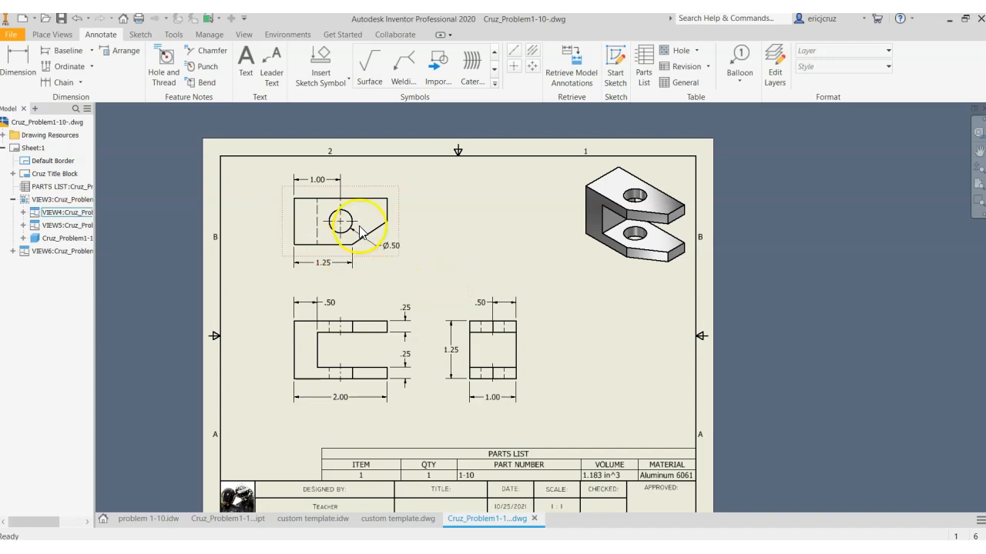
pyautogui.click(254, 74)
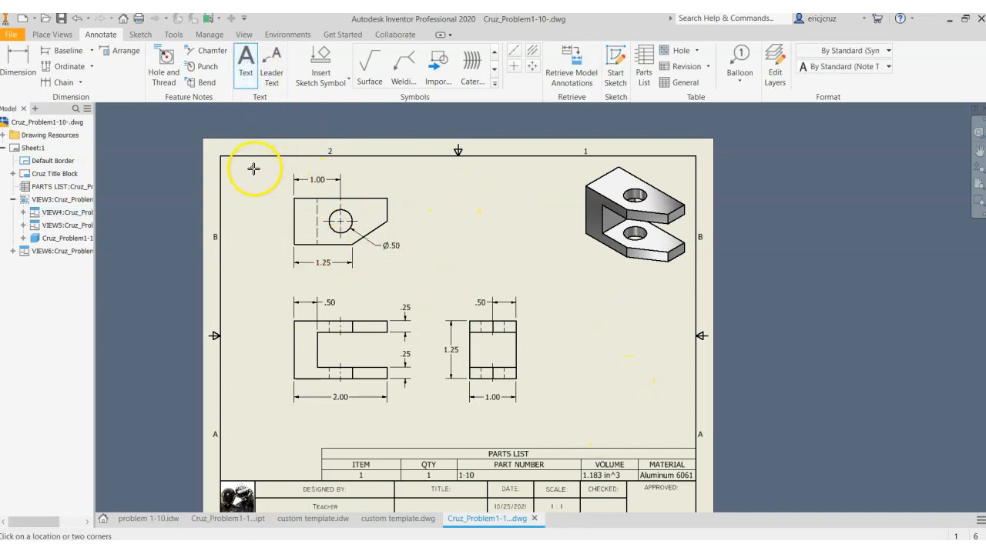
pyautogui.scroll(4, 223, 158)
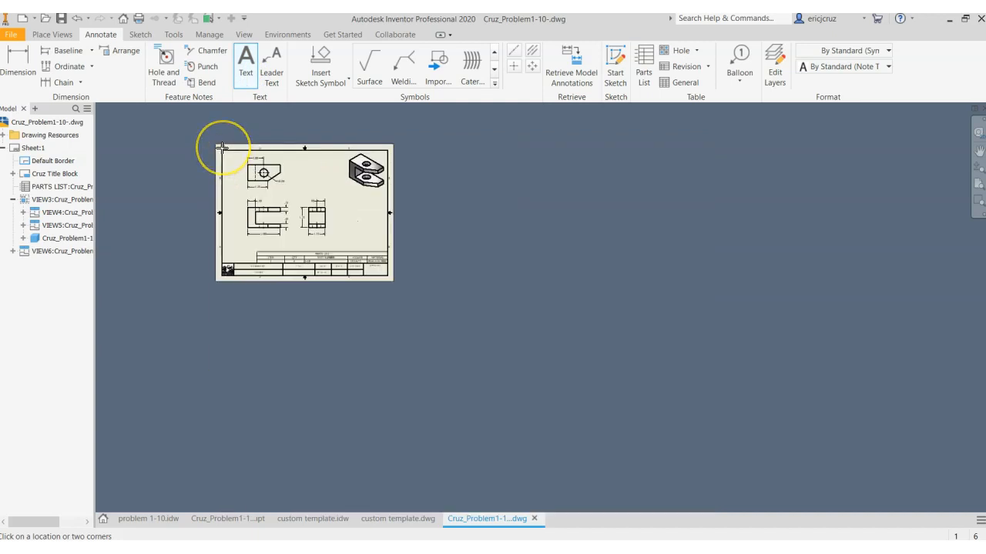
pyautogui.scroll(-8, 220, 149)
pyautogui.moveTo(220, 199); pyautogui.dragTo(523, 266)
pyautogui.write('INCHES')
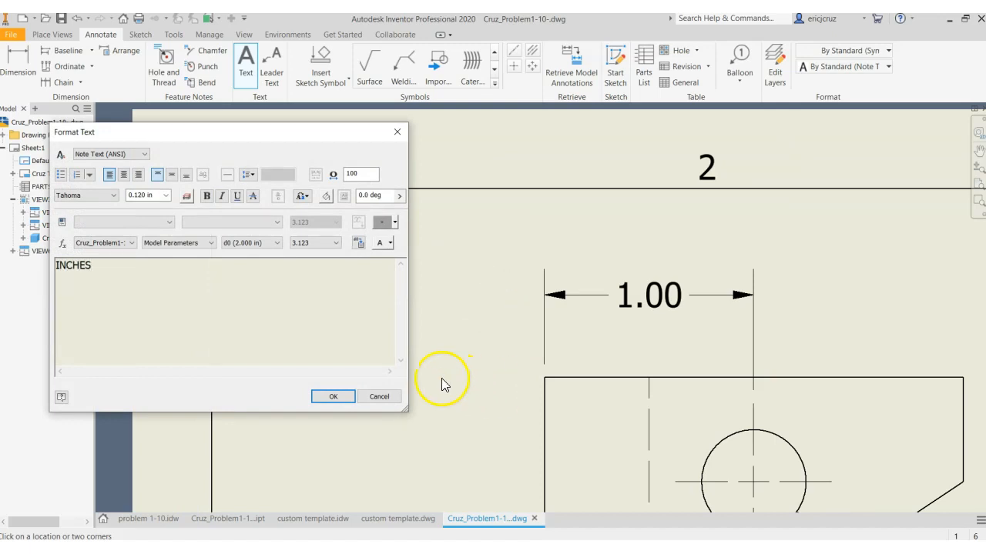
pyautogui.click(329, 396)
# Enter the designer's surname in capital letters as the author in the drawing's iProperties
pyautogui.scroll(3, 331, 394)
pyautogui.moveTo(777, 445); pyautogui.dragTo(545, 260, button='middle')
pyautogui.scroll(3, 584, 293)
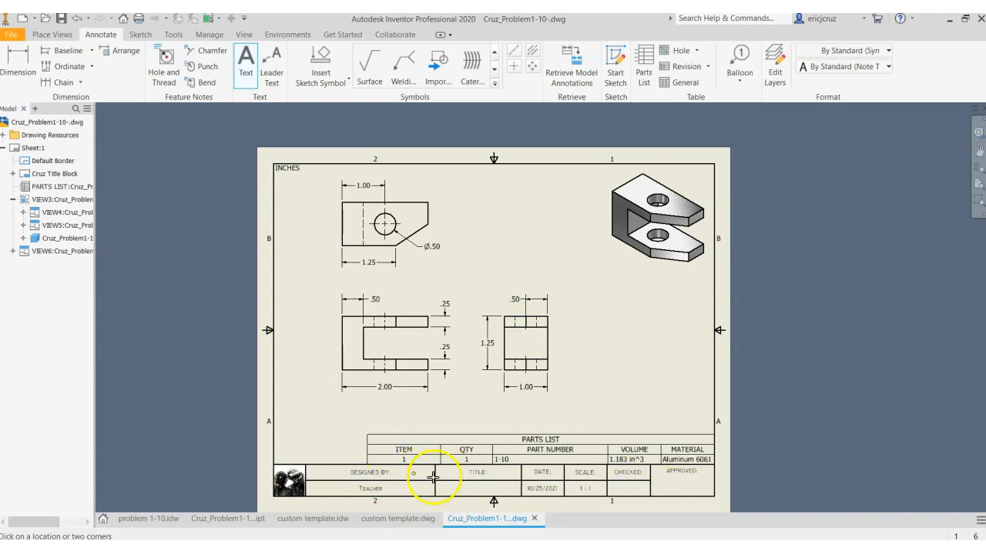
pyautogui.click(14, 41)
pyautogui.click(45, 291)
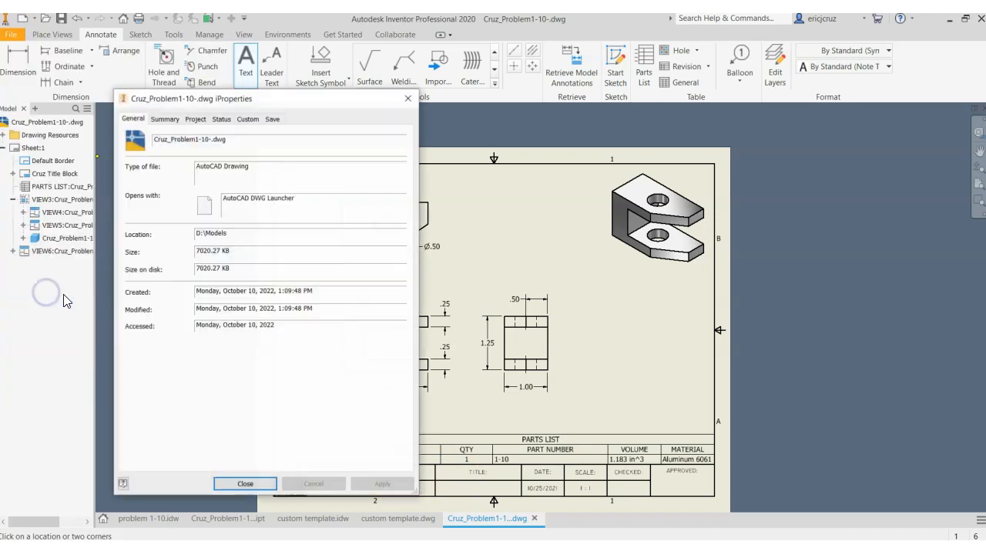
pyautogui.click(164, 119)
pyautogui.click(238, 170)
pyautogui.doubleClick(237, 171)
pyautogui.write('cruz')
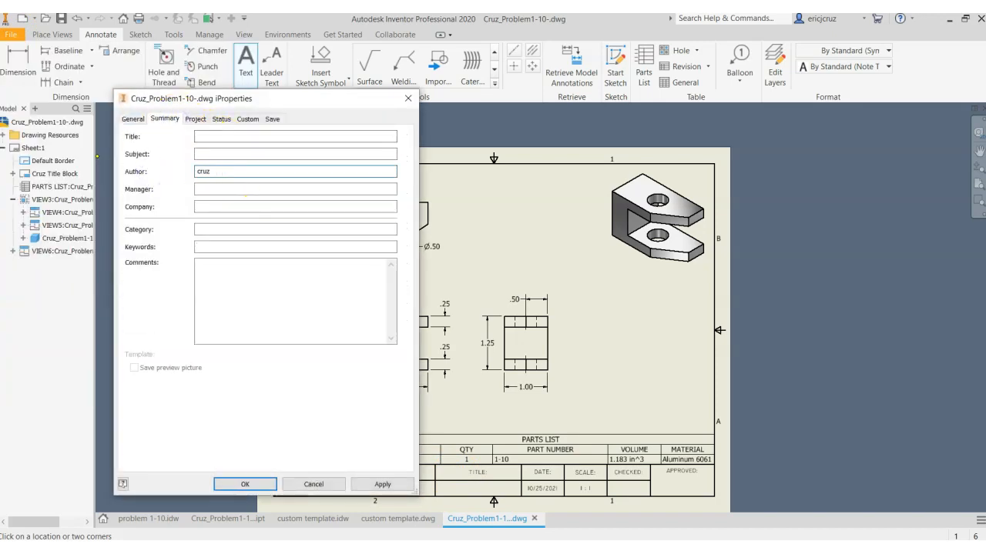
pyautogui.moveTo(230, 172); pyautogui.dragTo(158, 169)
pyautogui.write('CRUZ')
# Set the drawing's title property to PROBLEM 1-10, apply the iProperties and check the title block
pyautogui.click(245, 135)
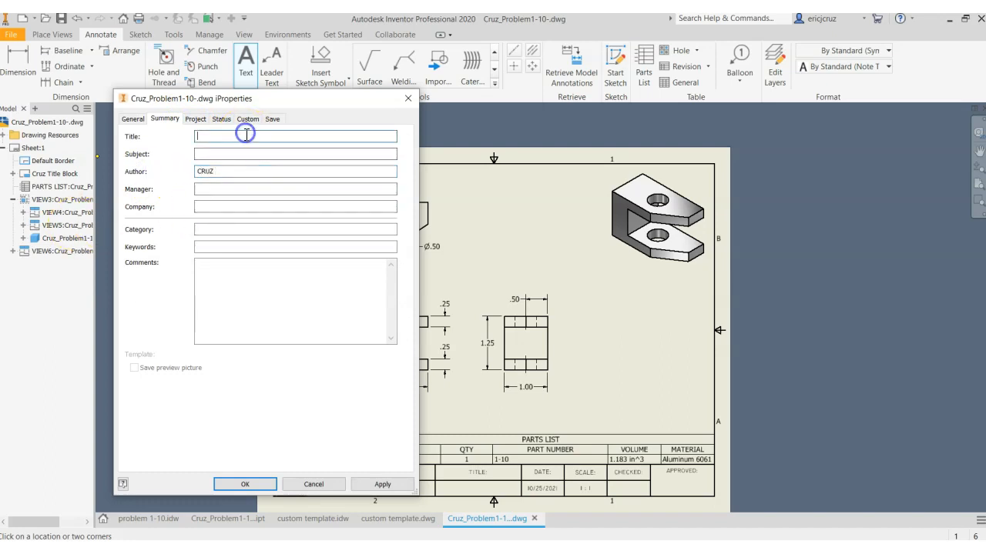
pyautogui.write('PROBLEM 1-10')
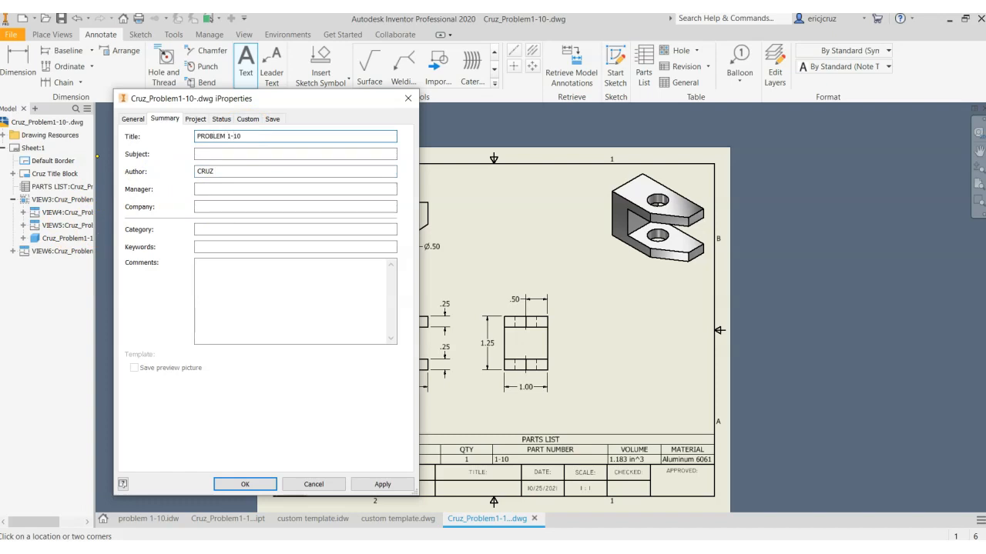
pyautogui.click(195, 118)
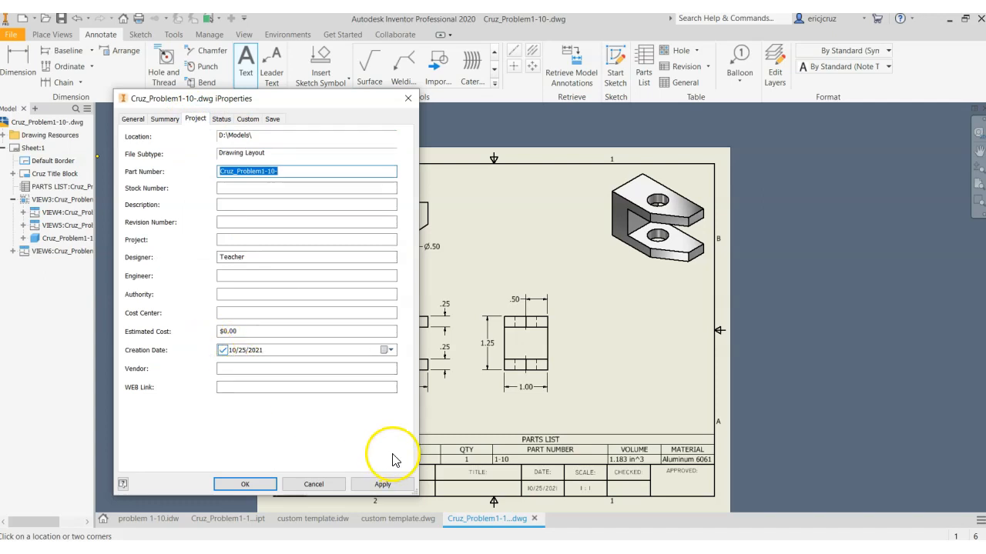
pyautogui.click(383, 484)
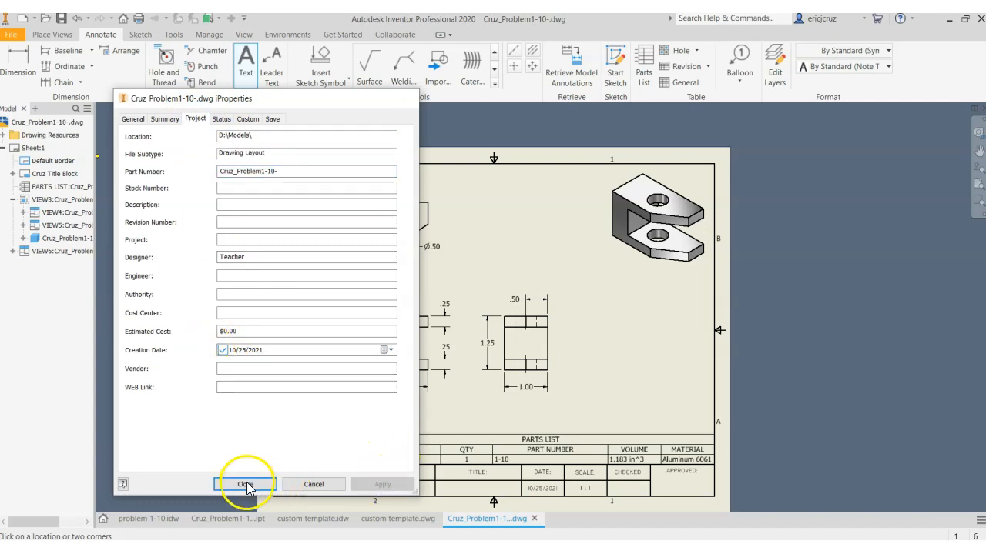
pyautogui.click(247, 483)
pyautogui.moveTo(572, 483); pyautogui.dragTo(550, 393, button='middle')
pyautogui.scroll(3, 446, 400)
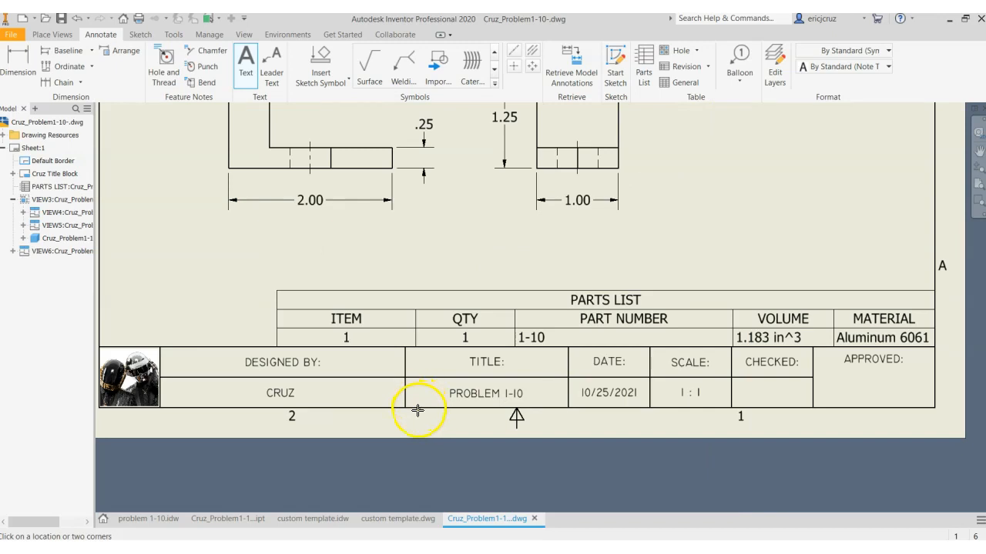
# Save the finished drawing with the whole sheet in view
pyautogui.scroll(-3, 416, 409)
pyautogui.moveTo(563, 319)
pyautogui.mouseDown(button='middle')
pyautogui.moveTo(578, 347)
pyautogui.moveTo(577, 299)
pyautogui.moveTo(576, 402)
pyautogui.mouseUp(button='middle')
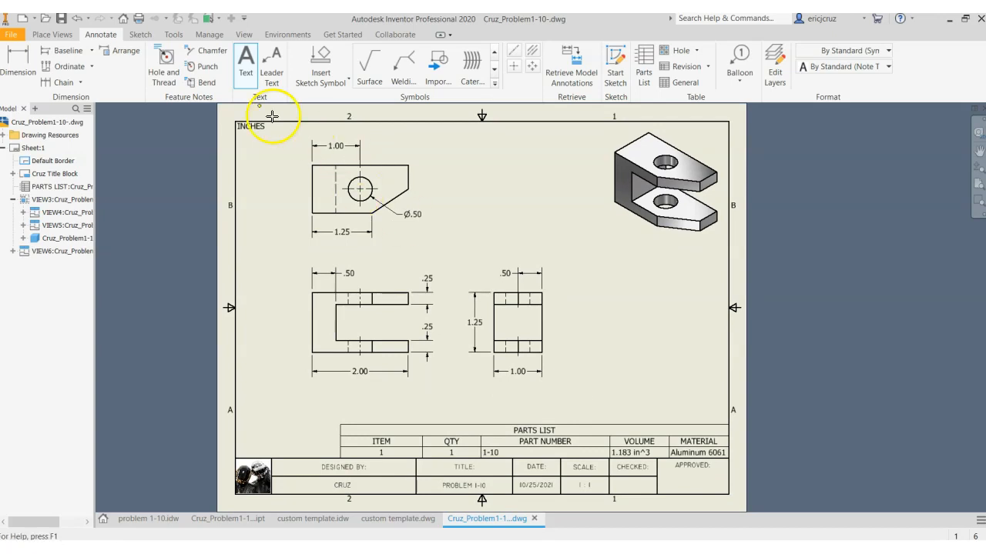
pyautogui.click(61, 19)
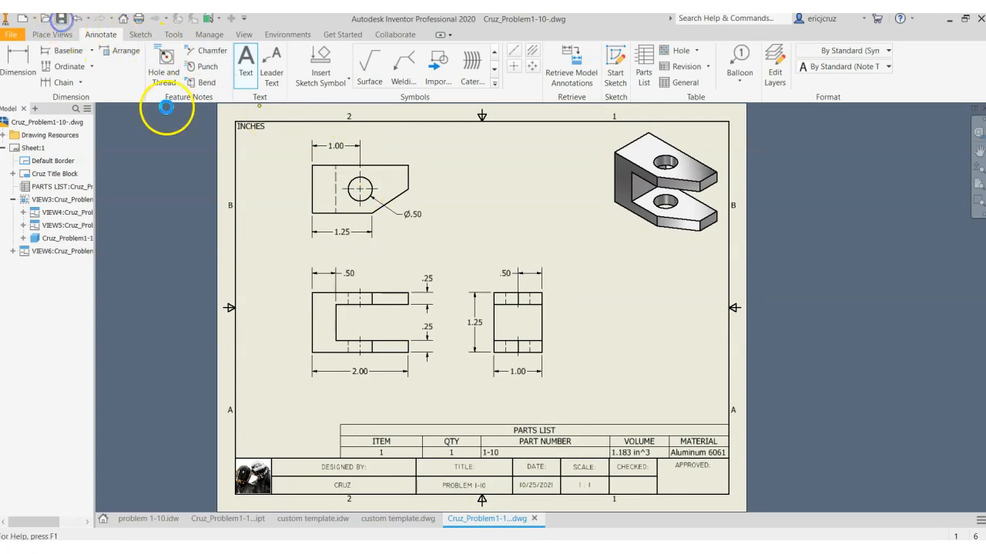
pyautogui.click(322, 188)
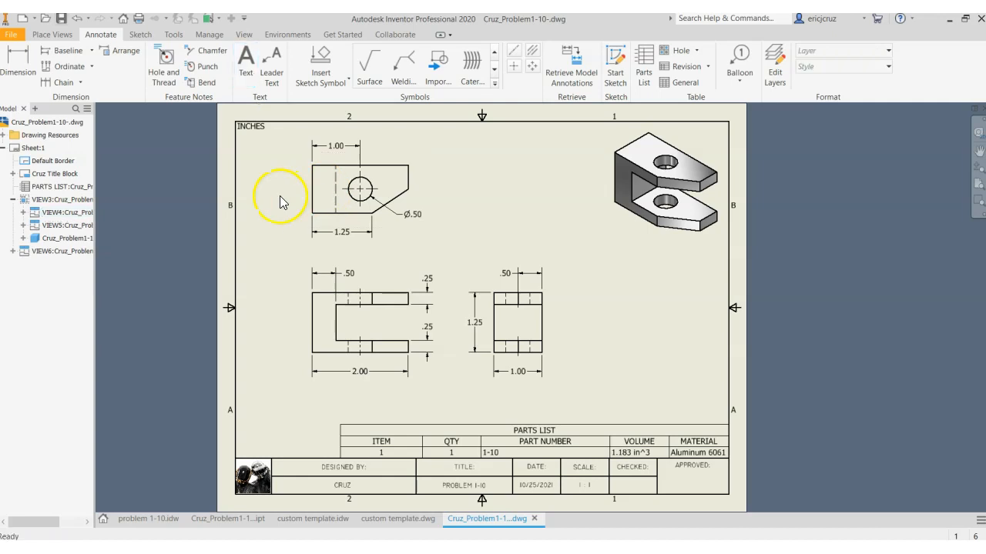
# Export the drawing as a PDF and review the exported sheet in a maximized Adobe Acrobat Reader window
pyautogui.click(13, 36)
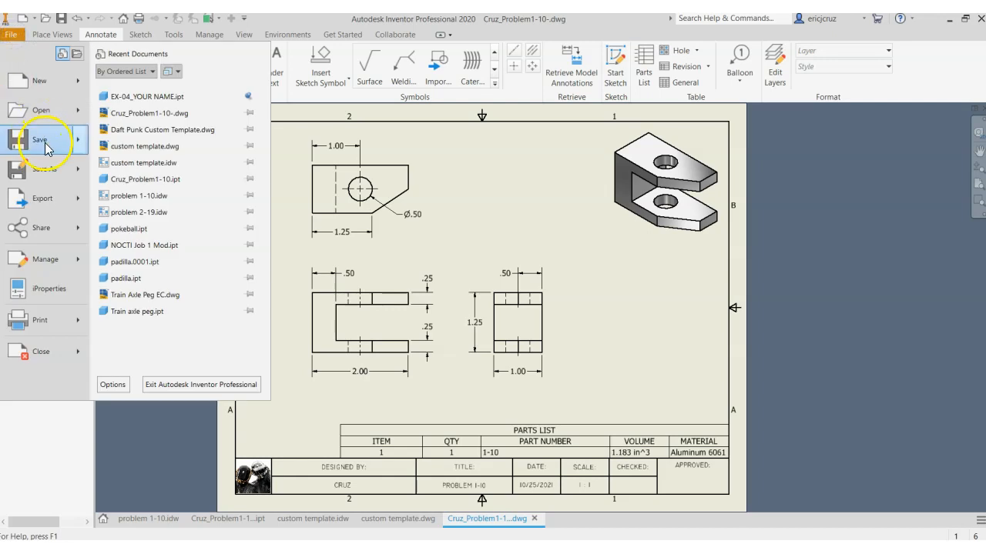
pyautogui.moveTo(55, 204)
pyautogui.click(127, 166)
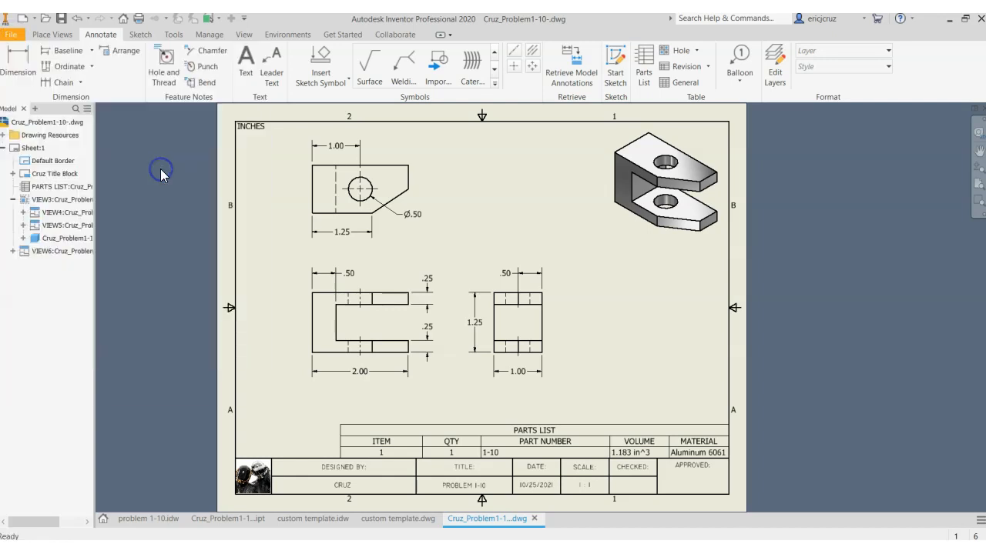
pyautogui.click(769, 430)
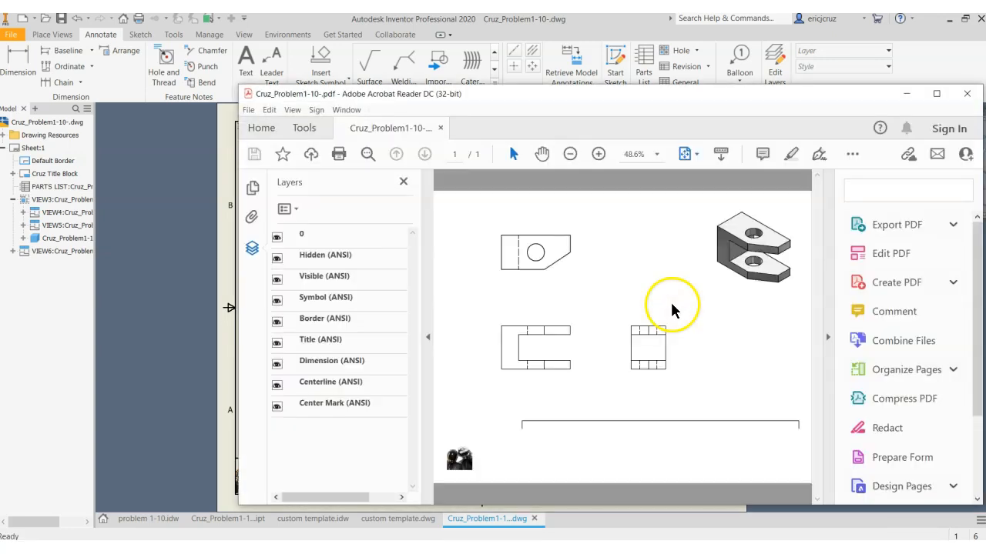
pyautogui.click(934, 96)
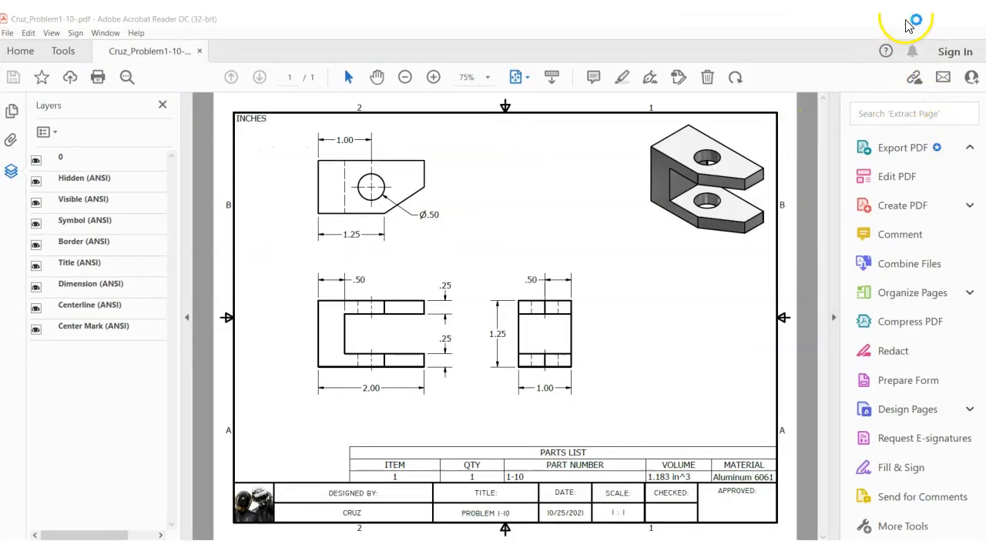
pyautogui.click(911, 19)
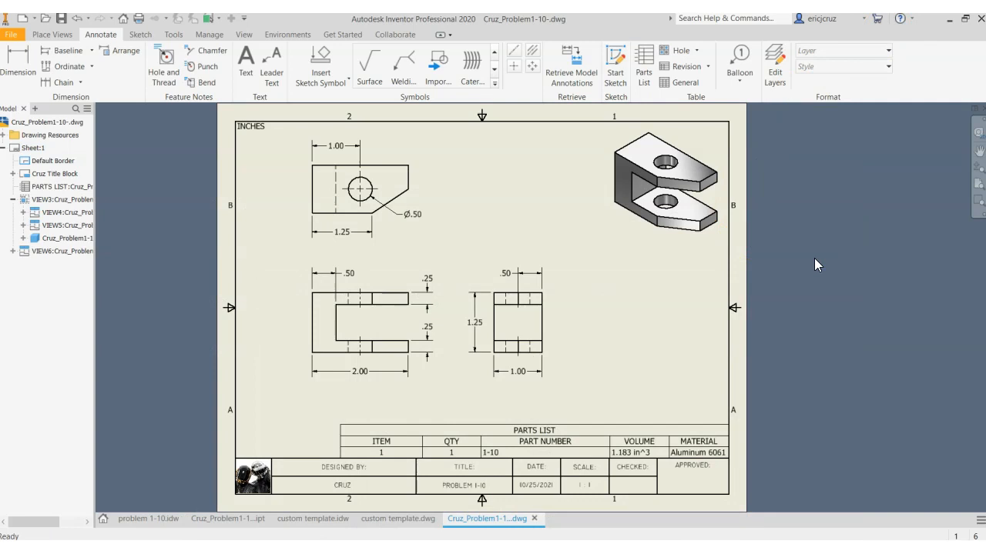
# Set up printing of the current sheet on the Lexmark BW printer with Best fit scale, and cancel the print setup
pyautogui.hotkey('ctrl', 'p')
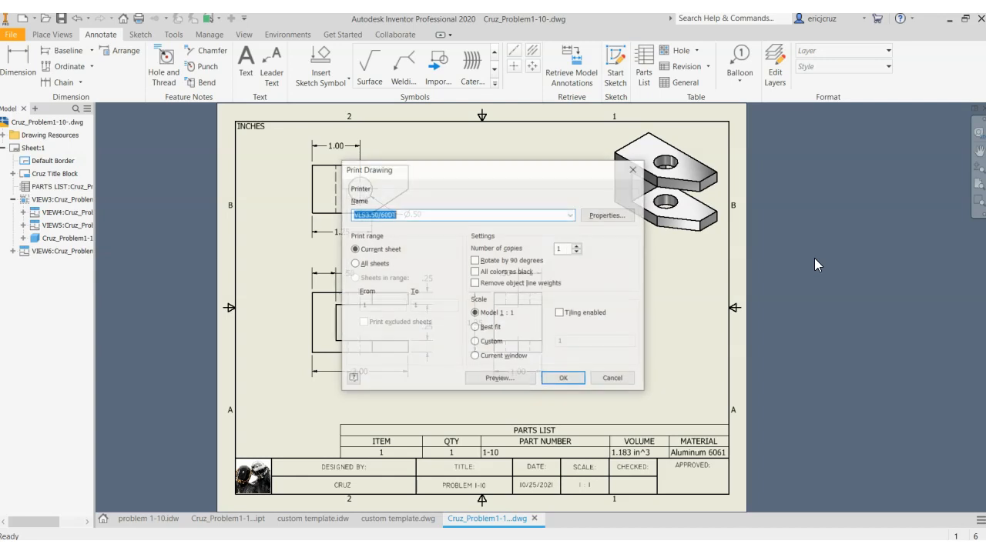
pyautogui.click(571, 215)
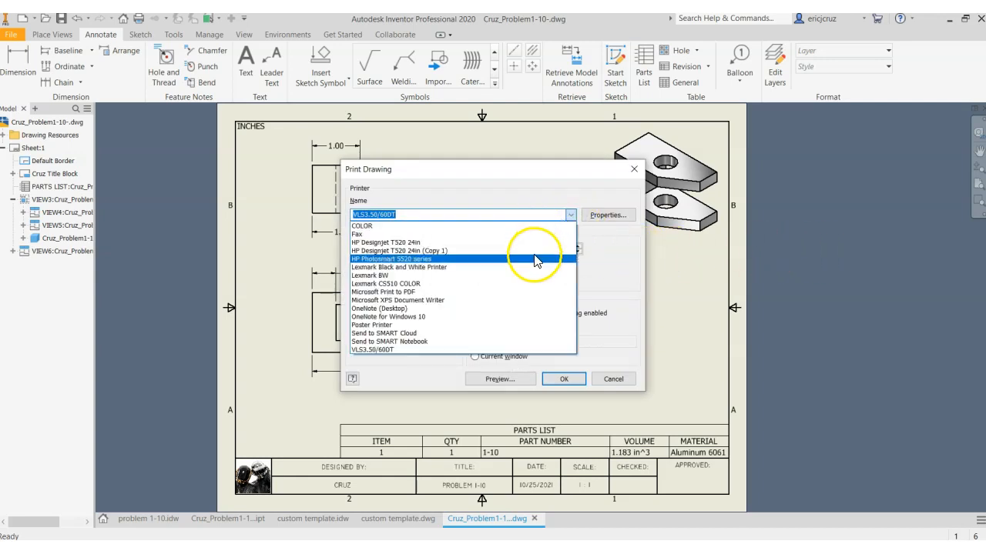
pyautogui.click(567, 215)
pyautogui.click(571, 215)
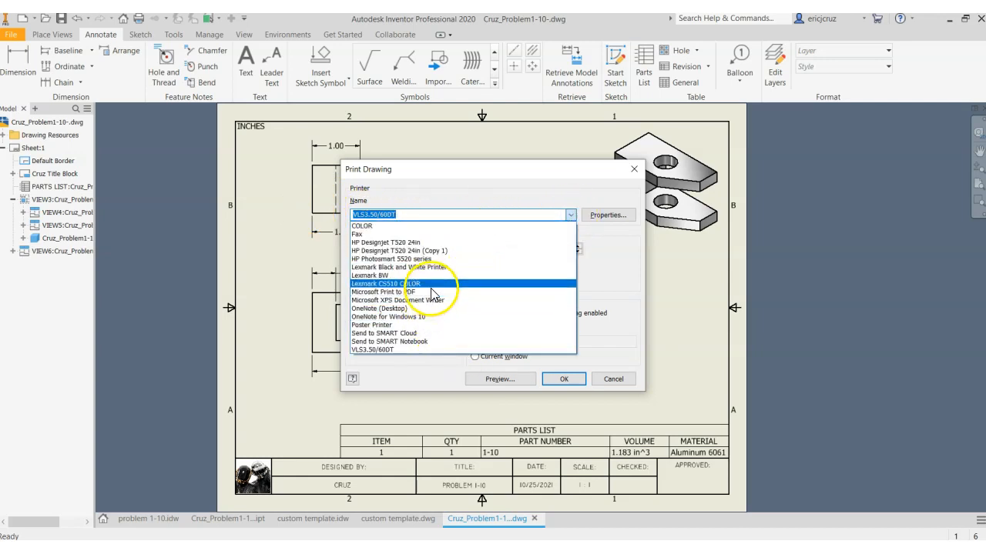
pyautogui.click(394, 275)
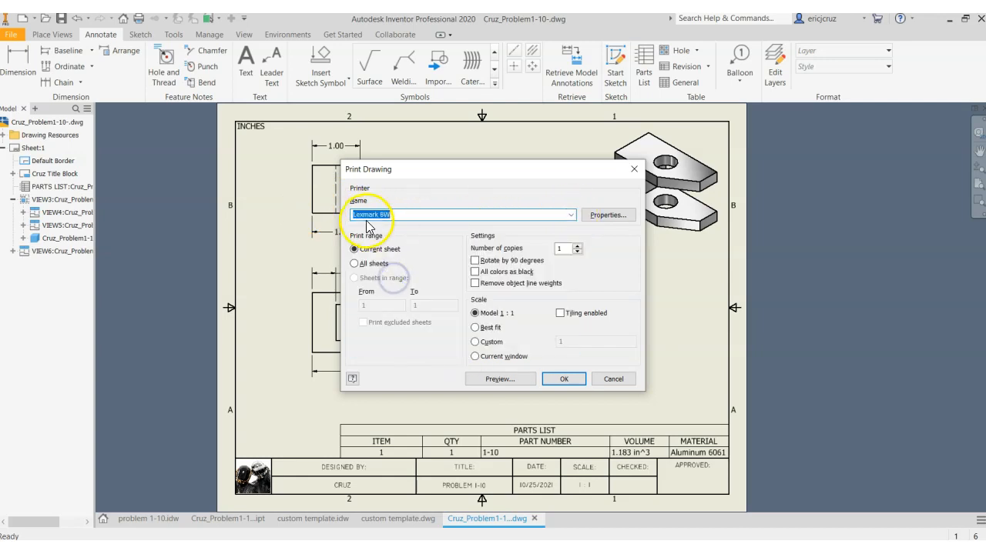
pyautogui.click(406, 215)
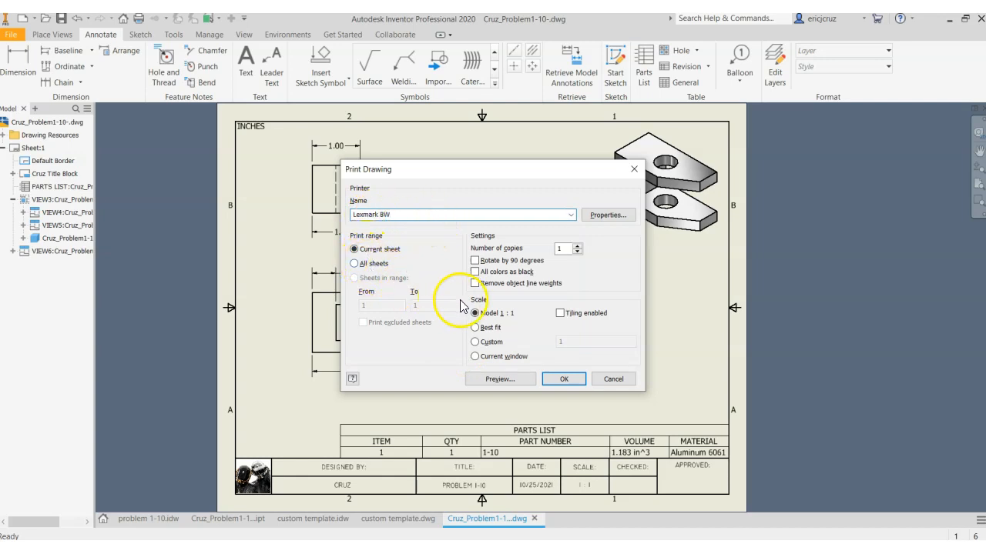
pyautogui.click(491, 328)
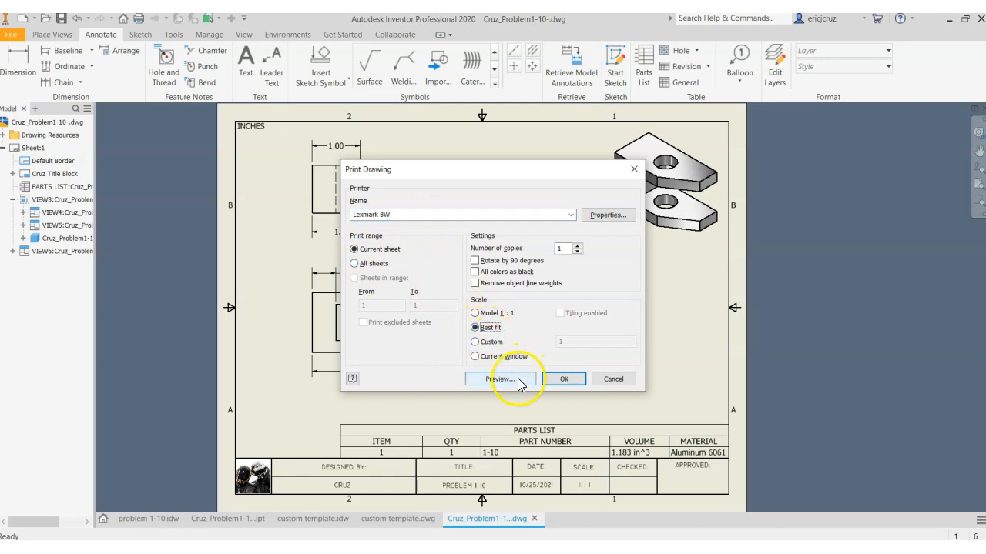
pyautogui.click(565, 380)
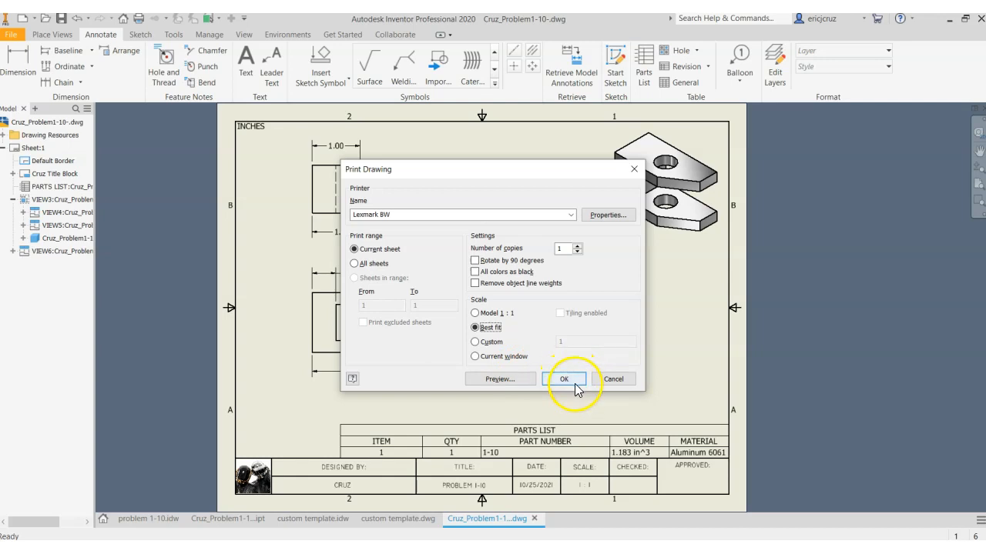
pyautogui.click(611, 379)
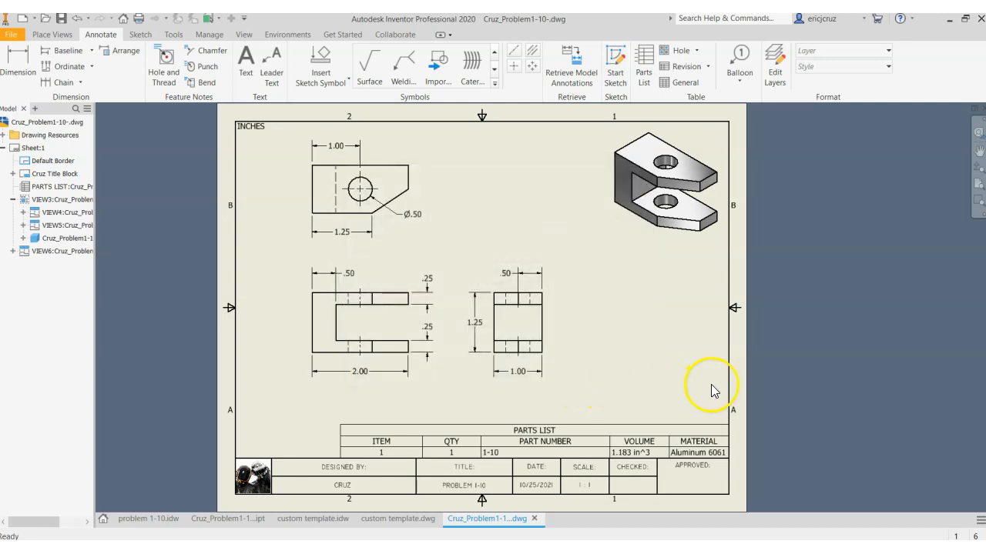